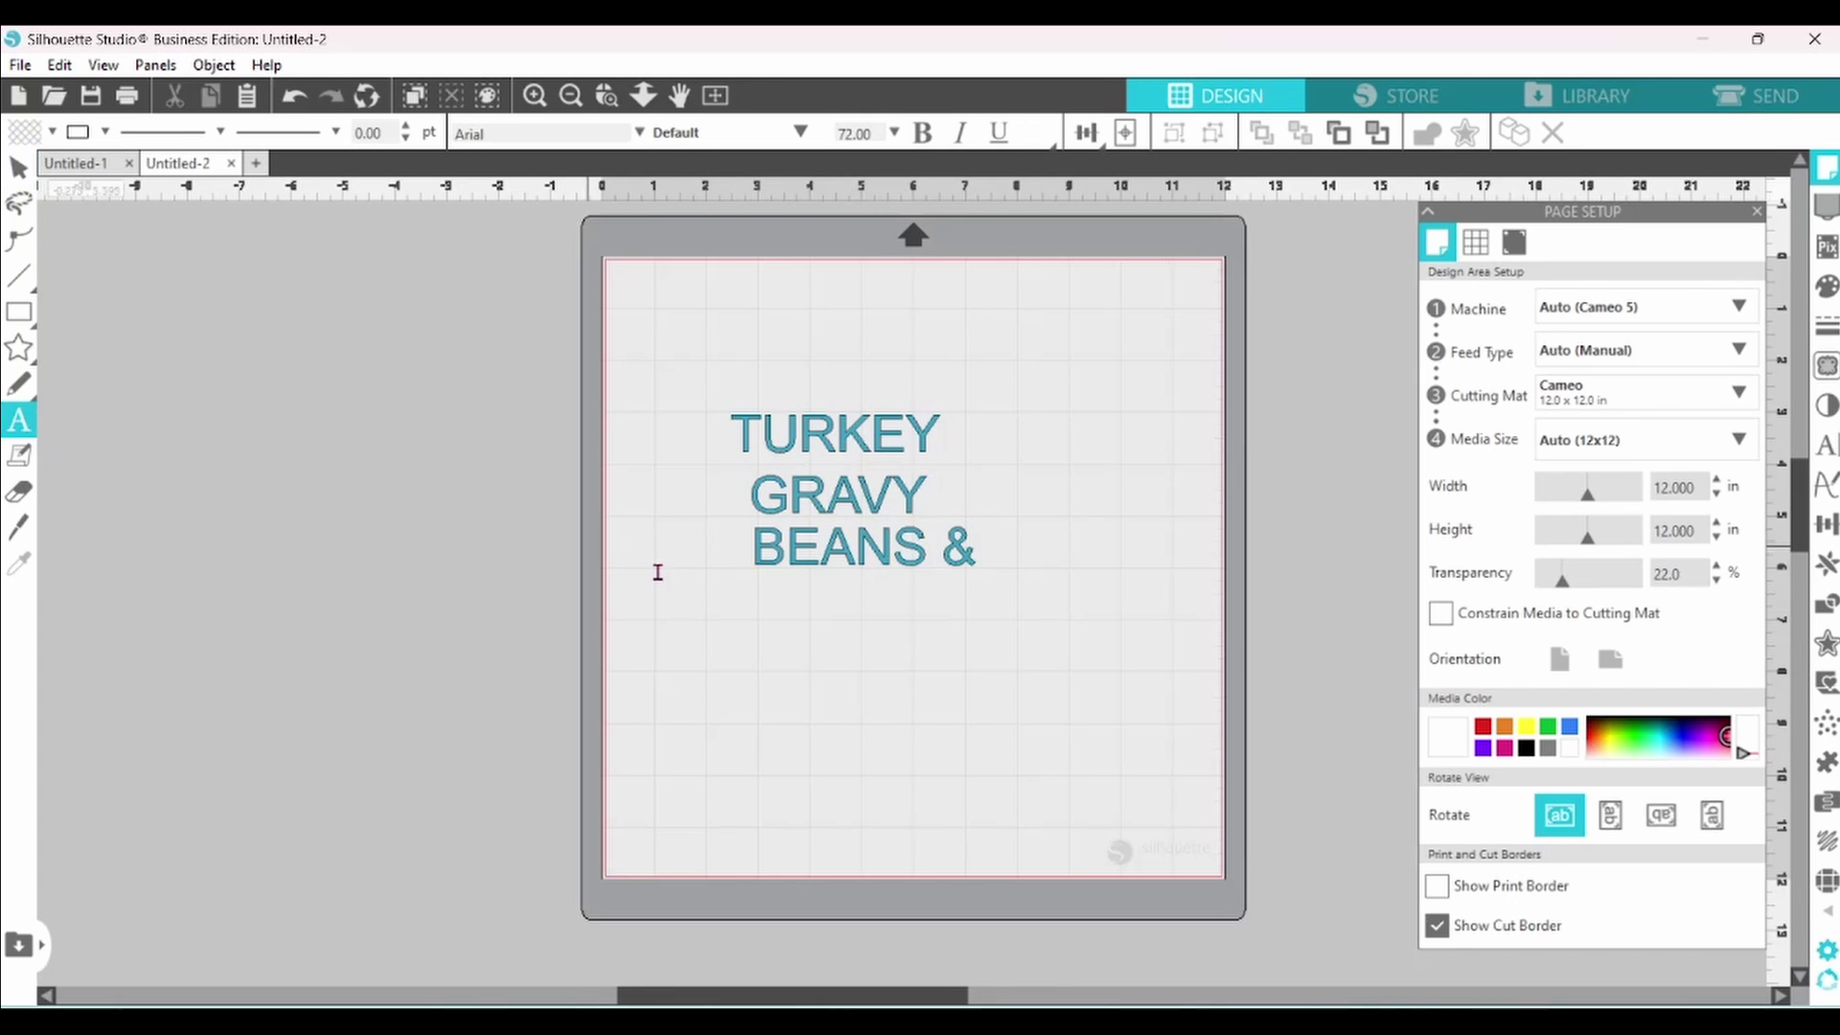
Add three separate text lines below "BEANS &" reading "ROLLS", "Let me see that" and "CASSEROLE"
{"action": "left_click", "coordinate": [773, 631]}
{"action": "type", "text": "ROLLS"}
{"action": "left_click", "coordinate": [755, 709]}
{"action": "type", "text": "Let me see that"}
{"action": "left_click", "coordinate": [791, 773]}
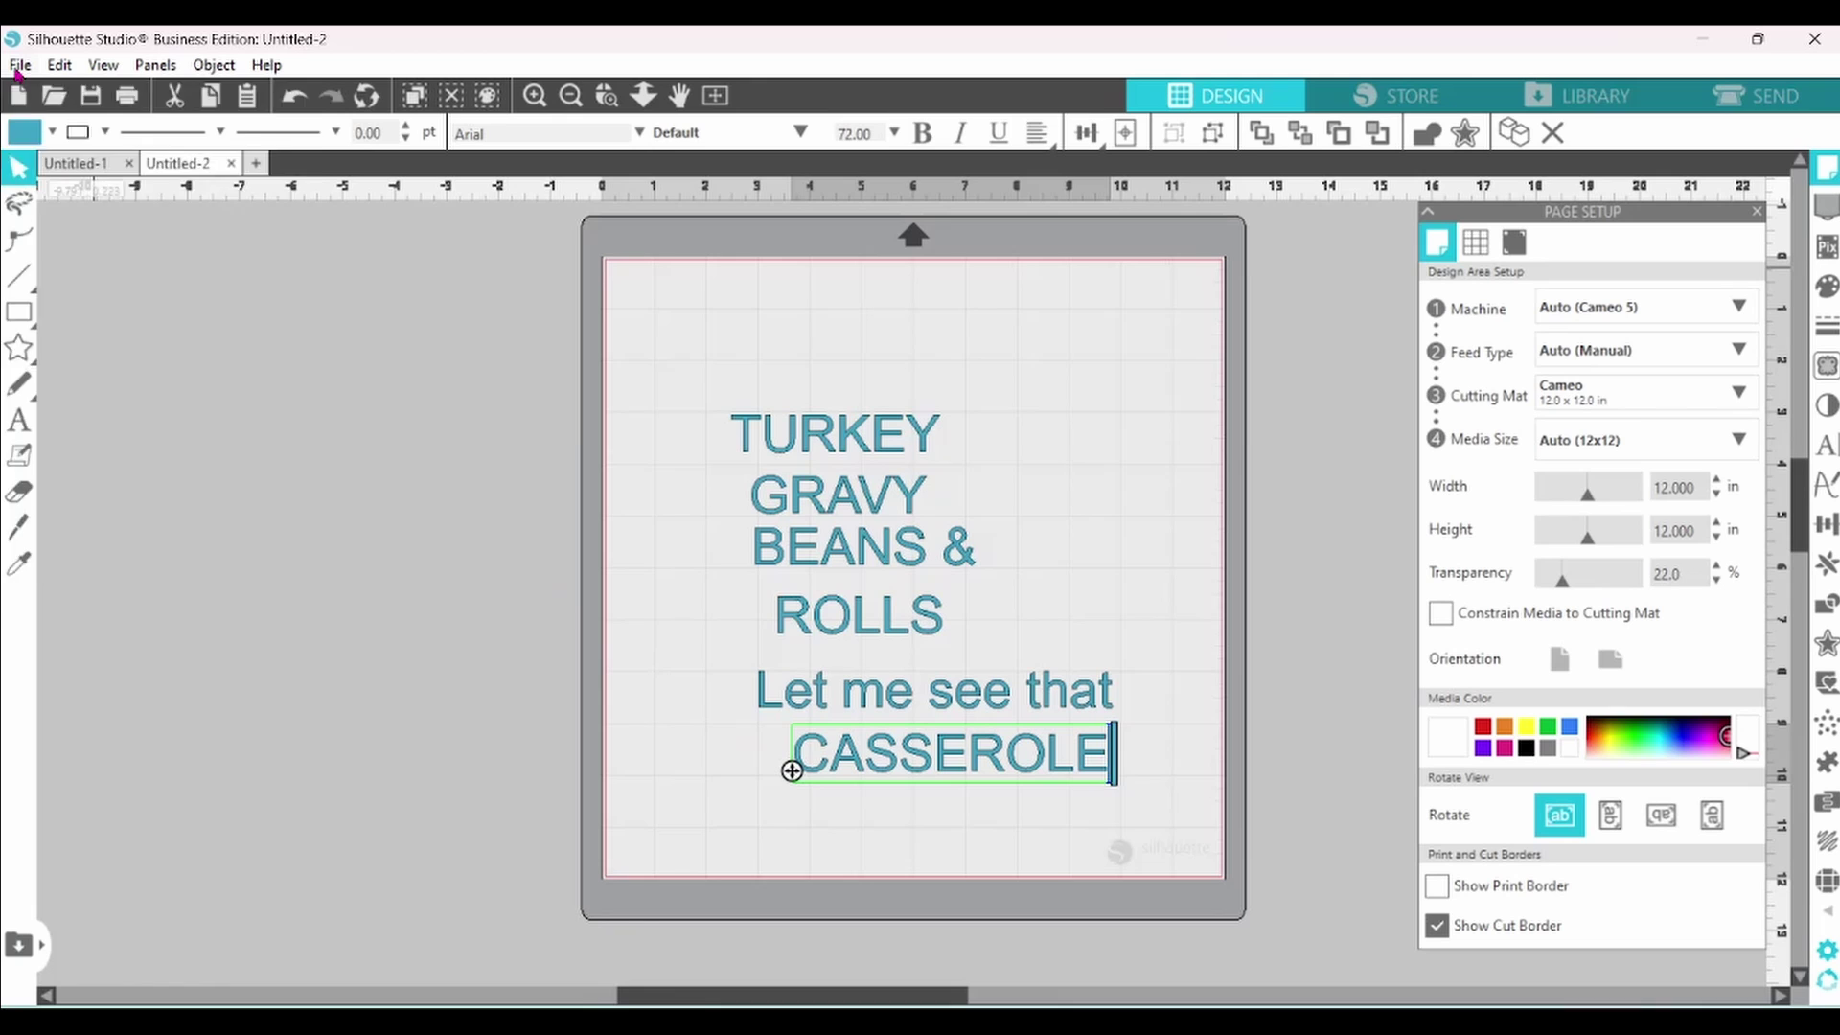
Merge the pumpkin SVG file 14 into the design, shrink it and place it beside the cutting mat
{"action": "left_click", "coordinate": [20, 65]}
{"action": "left_click", "coordinate": [71, 225]}
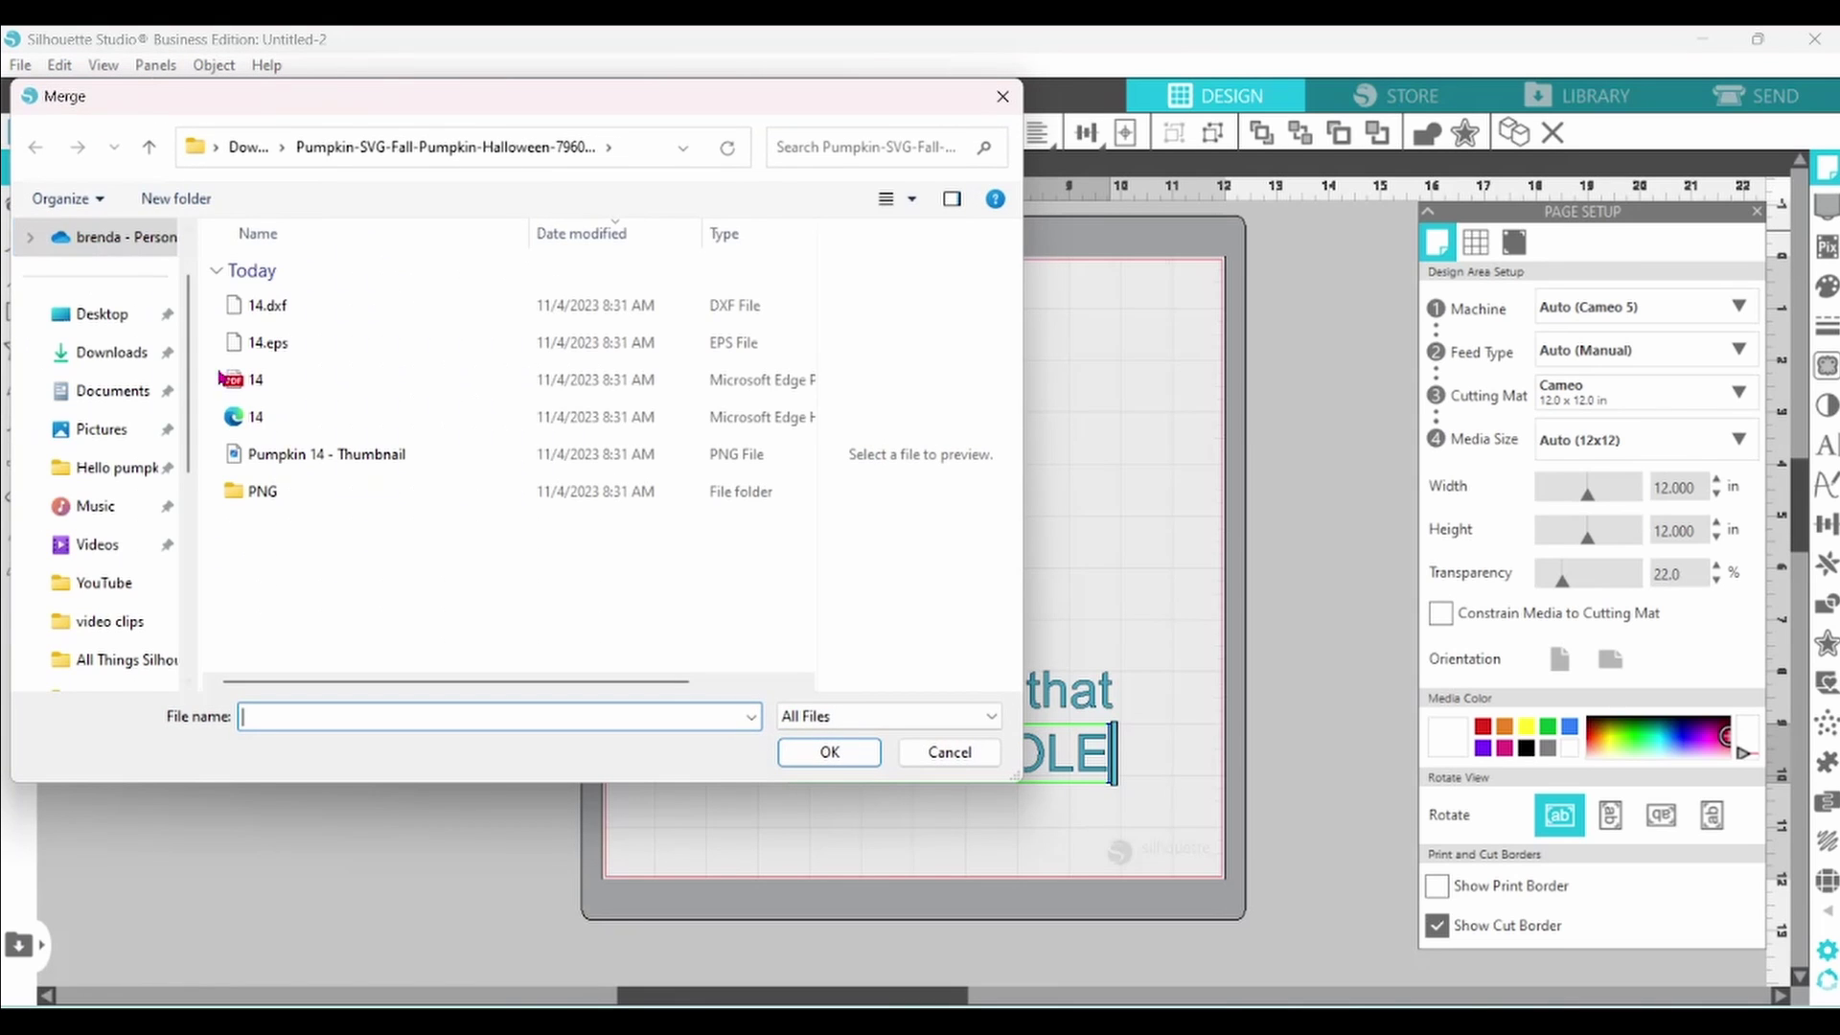
{"action": "double_click", "coordinate": [248, 417]}
{"action": "left_click_drag", "start_coordinate": [639, 404], "coordinate": [547, 586]}
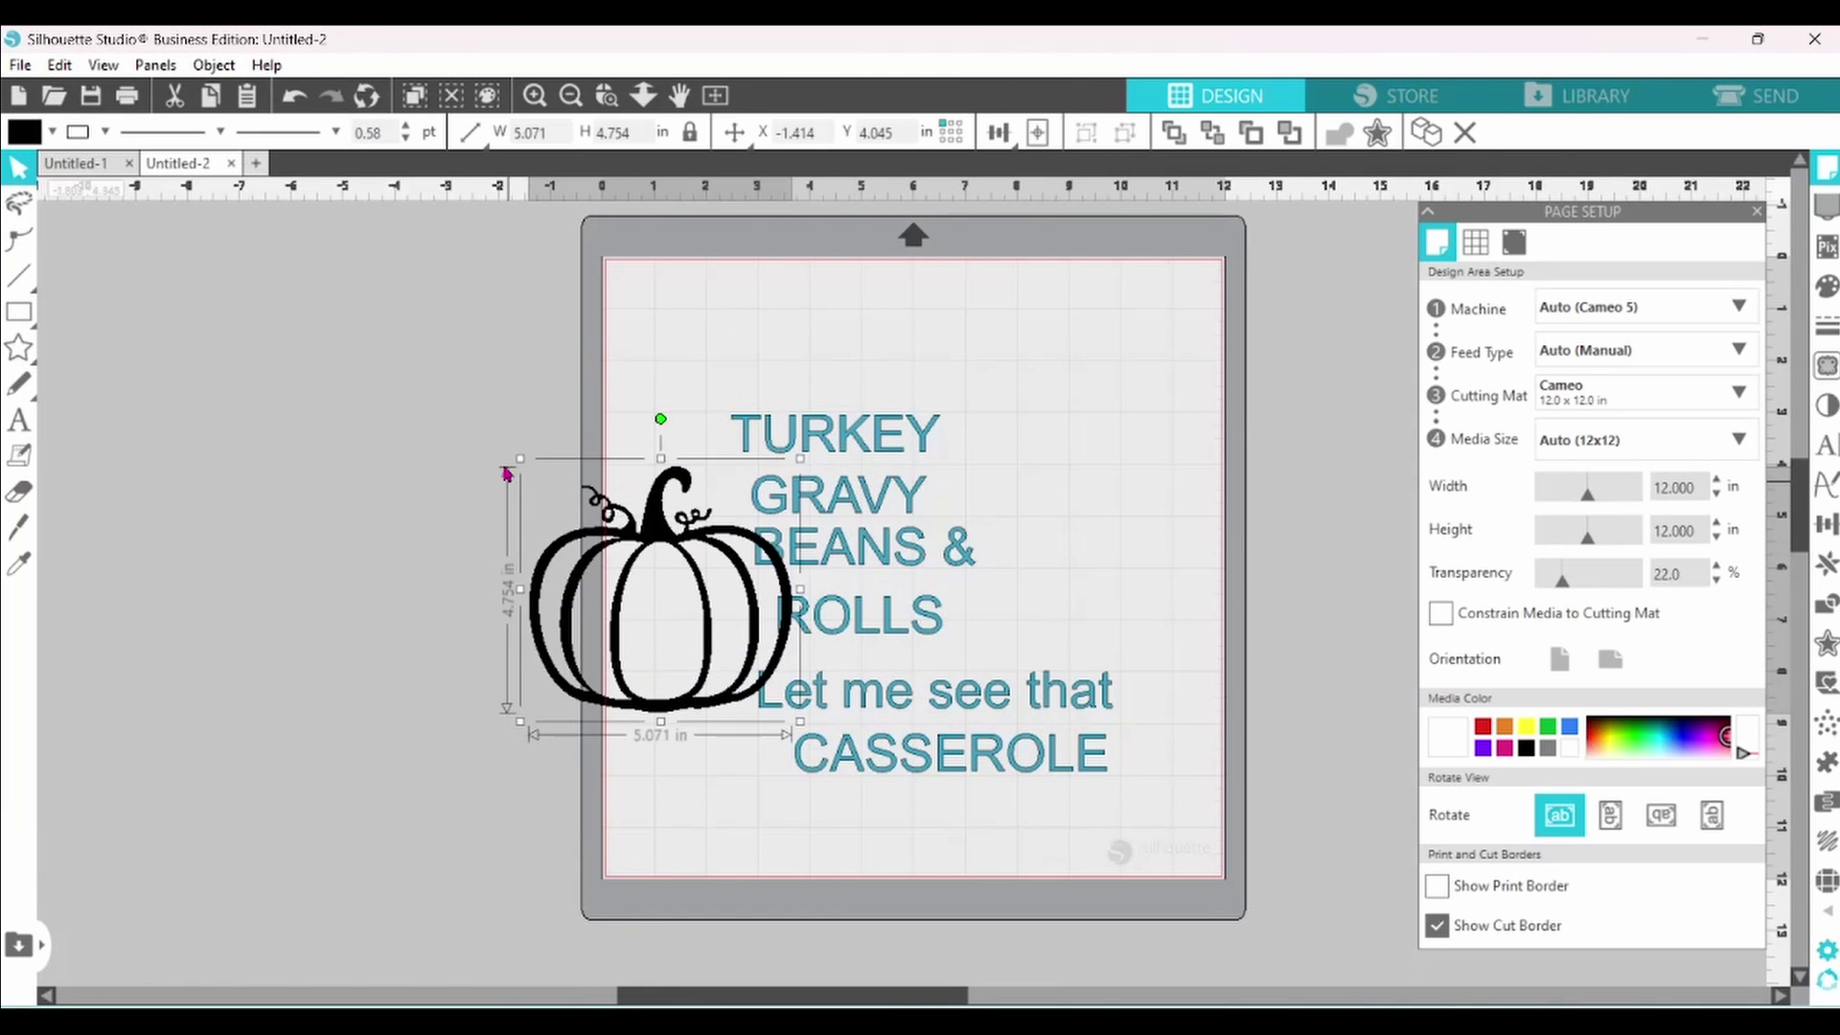
{"action": "left_click_drag", "start_coordinate": [517, 456], "coordinate": [451, 496]}
Align all six text lines along their left edges
{"action": "left_click_drag", "start_coordinate": [672, 371], "coordinate": [1169, 826]}
{"action": "mouse_move", "coordinate": [1087, 134]}
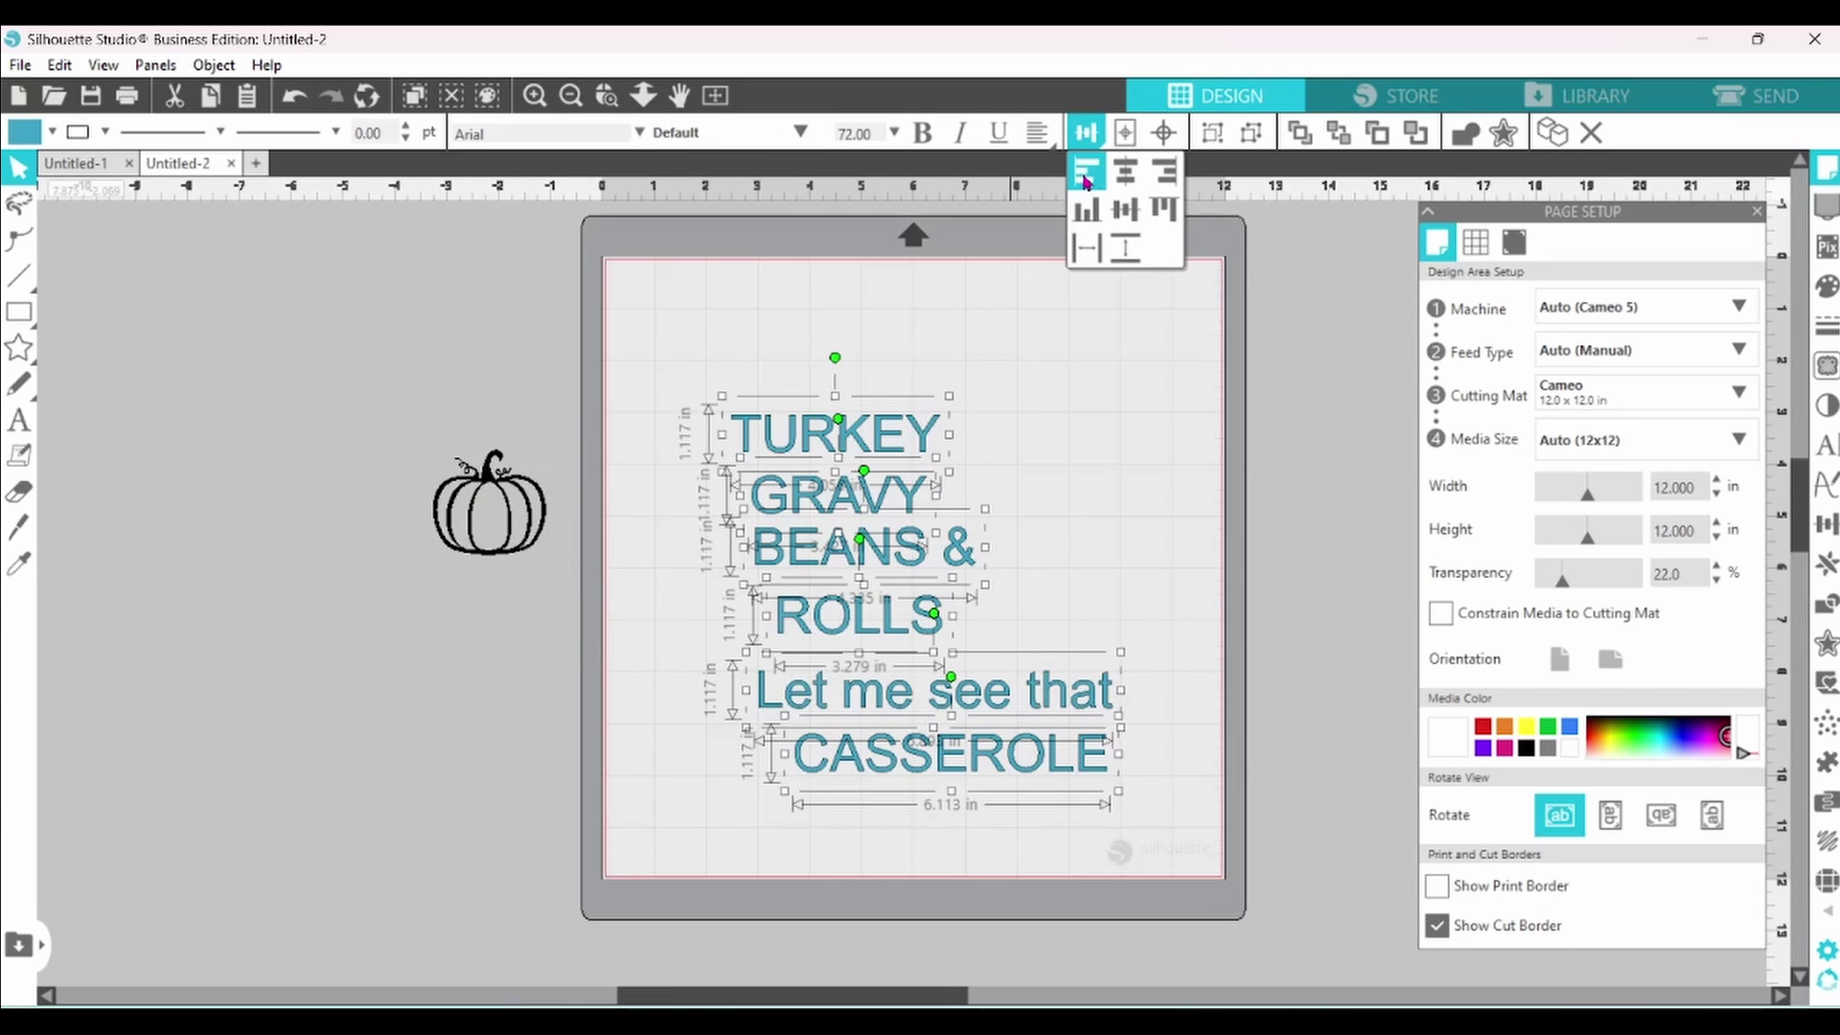
{"action": "left_click", "coordinate": [1087, 175]}
{"action": "left_click", "coordinate": [1036, 610]}
{"action": "left_click", "coordinate": [1048, 705]}
{"action": "left_click", "coordinate": [1039, 594]}
Change the font of TURKEY and CASSEROLE to PN Boogie Woogie
{"action": "left_click", "coordinate": [934, 432]}
{"action": "left_click", "coordinate": [1825, 443]}
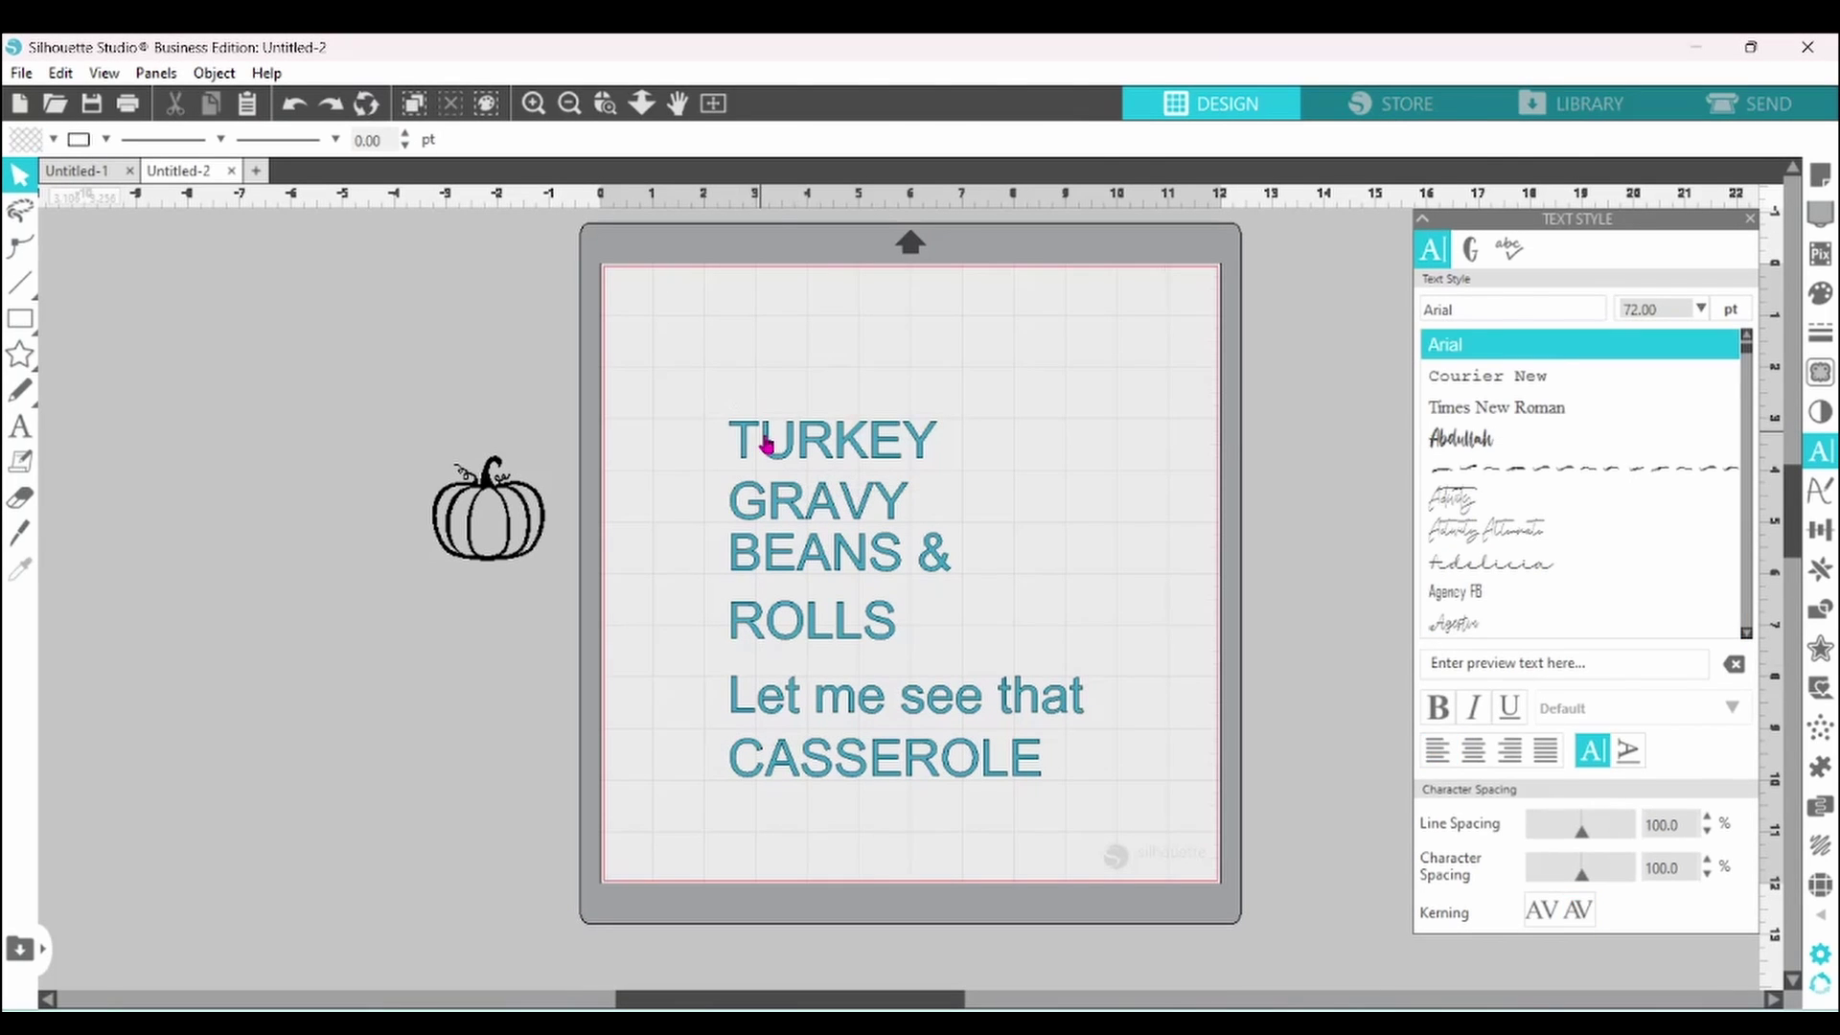
{"action": "left_click", "coordinate": [766, 437]}
{"action": "left_click", "coordinate": [835, 766], "text": "shift"}
{"action": "left_click", "coordinate": [1492, 315]}
{"action": "type", "text": "PN Boogie Woogie"}
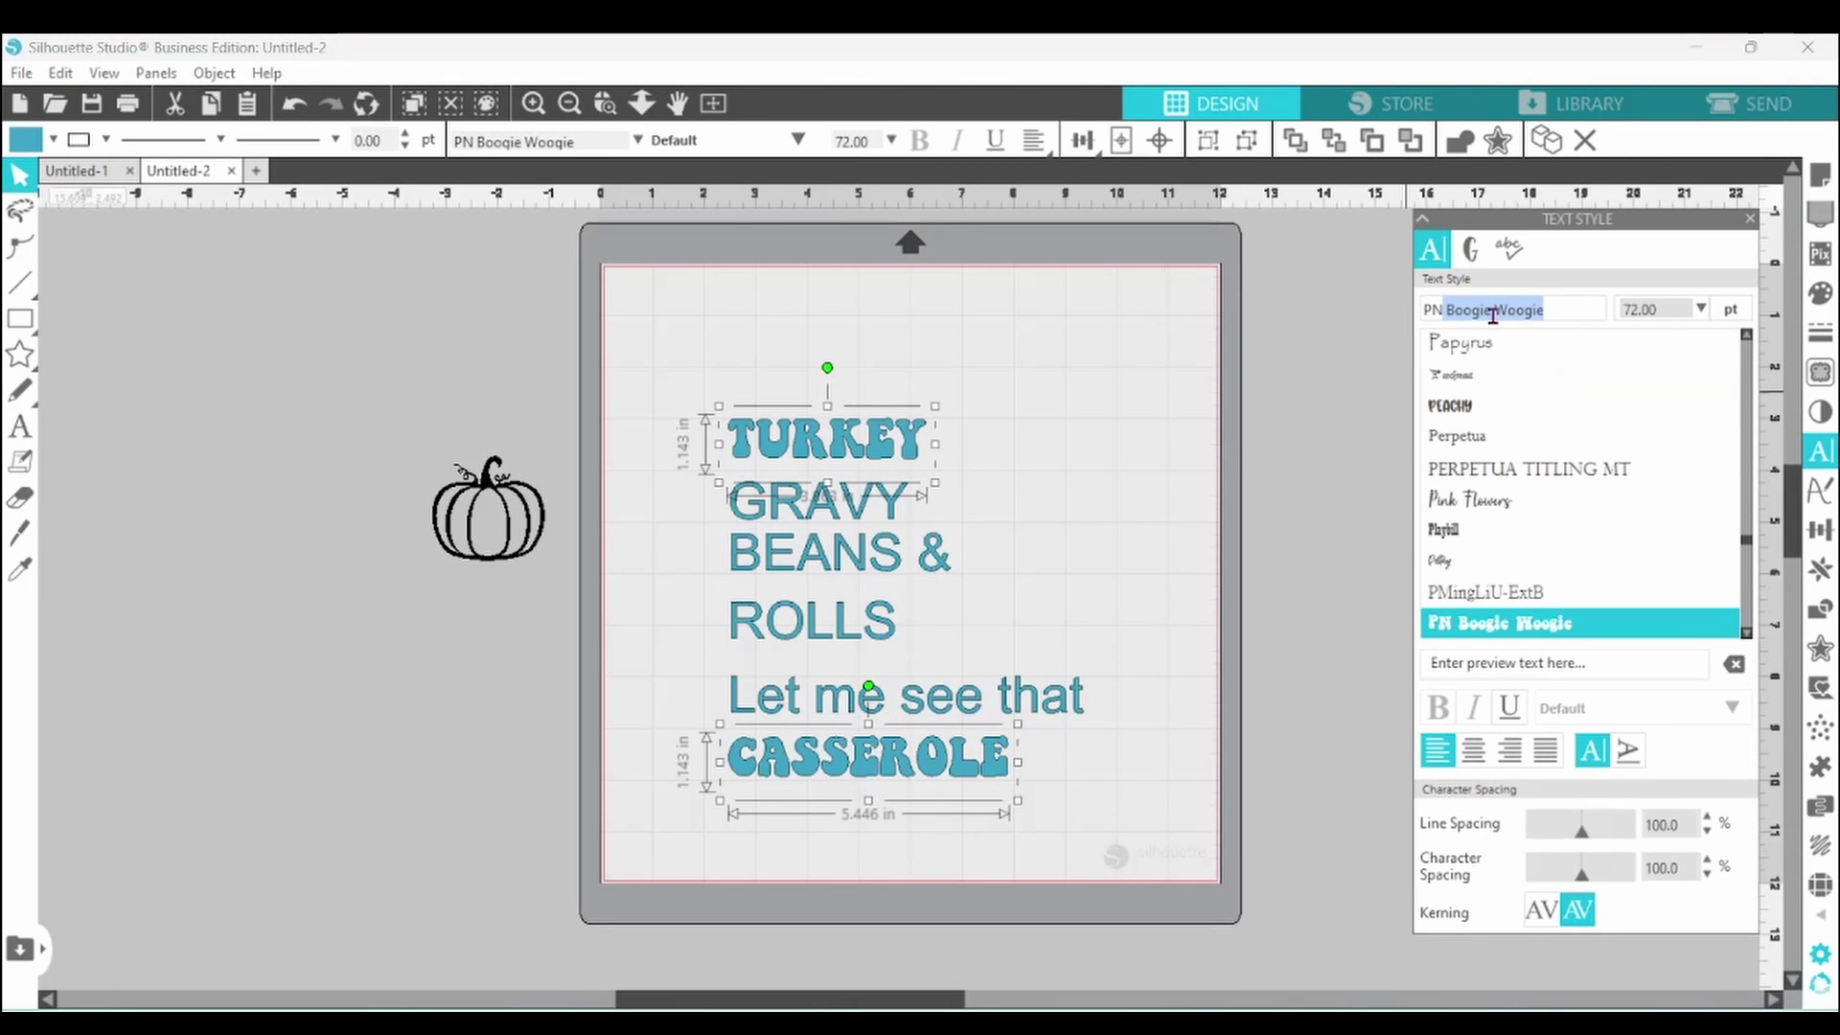
Change the font of GRAVY and ROLLS to Butterflies Capital
{"action": "left_click", "coordinate": [901, 508]}
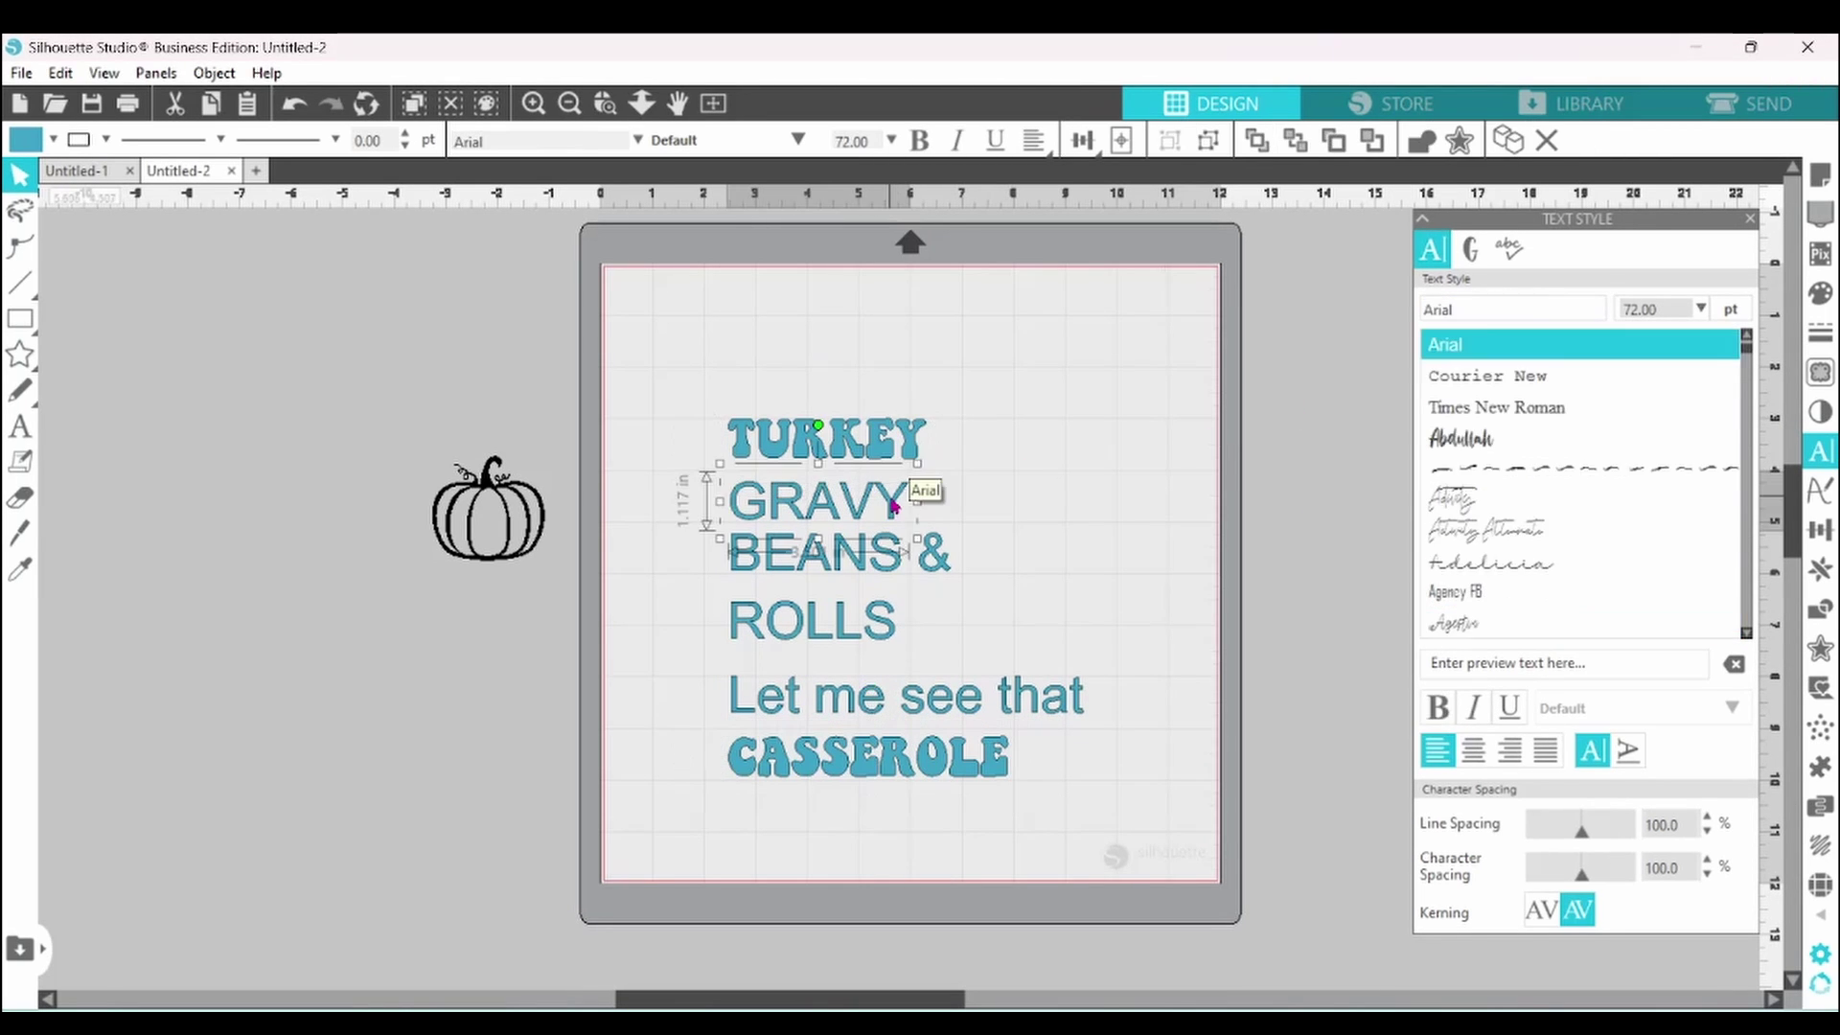
{"action": "left_click", "coordinate": [872, 621], "text": "shift"}
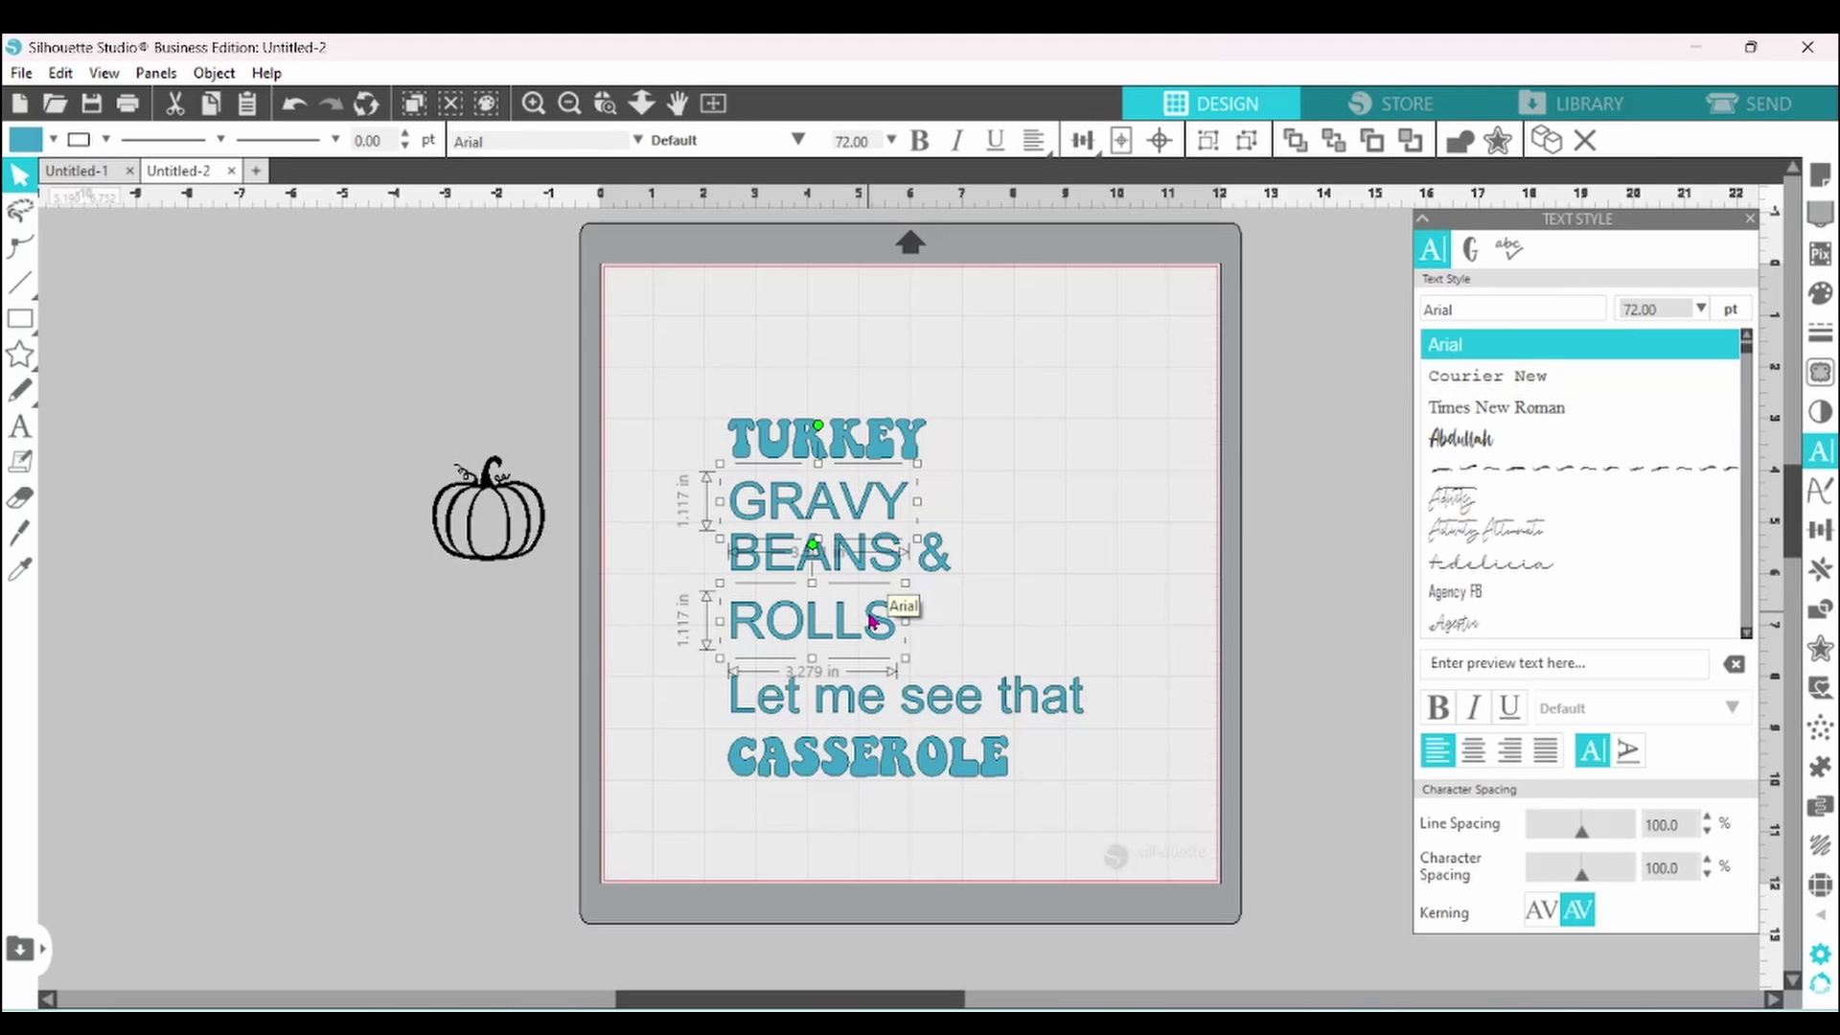
{"action": "left_click", "coordinate": [1746, 633]}
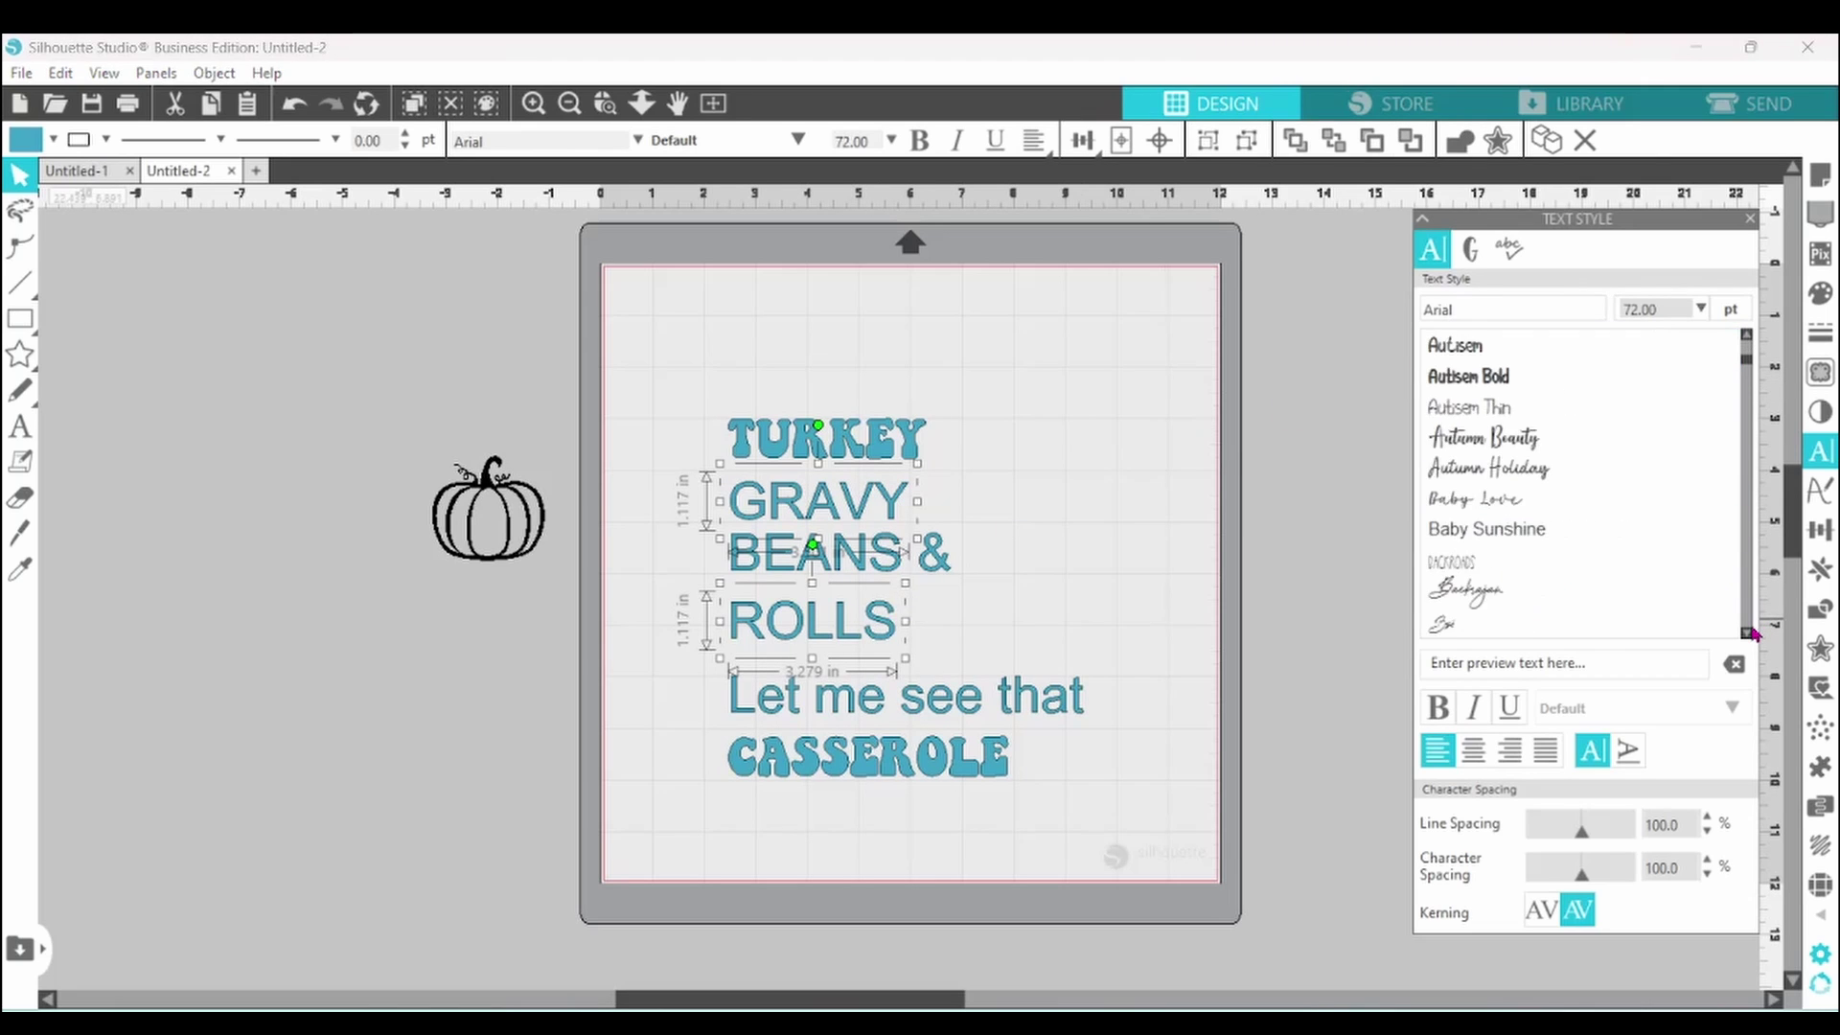
{"action": "left_click", "coordinate": [1749, 631]}
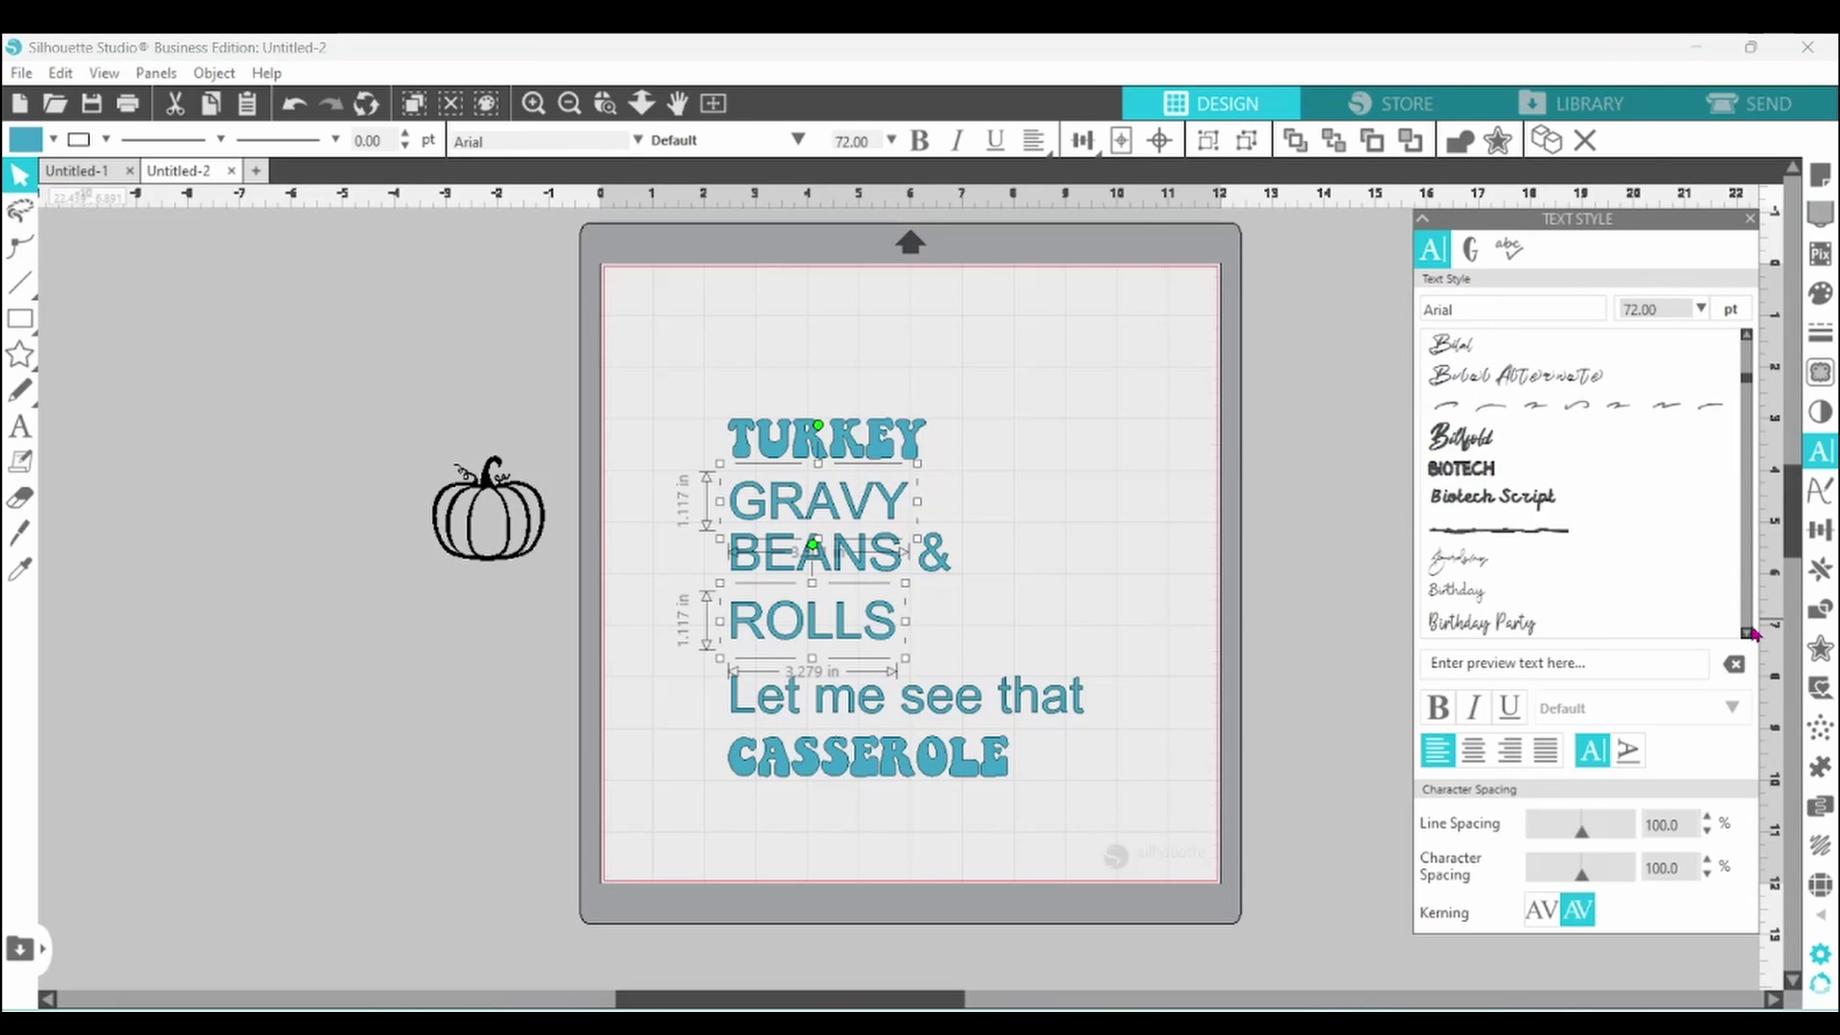
{"action": "left_click_drag", "start_coordinate": [1749, 634], "coordinate": [1750, 634]}
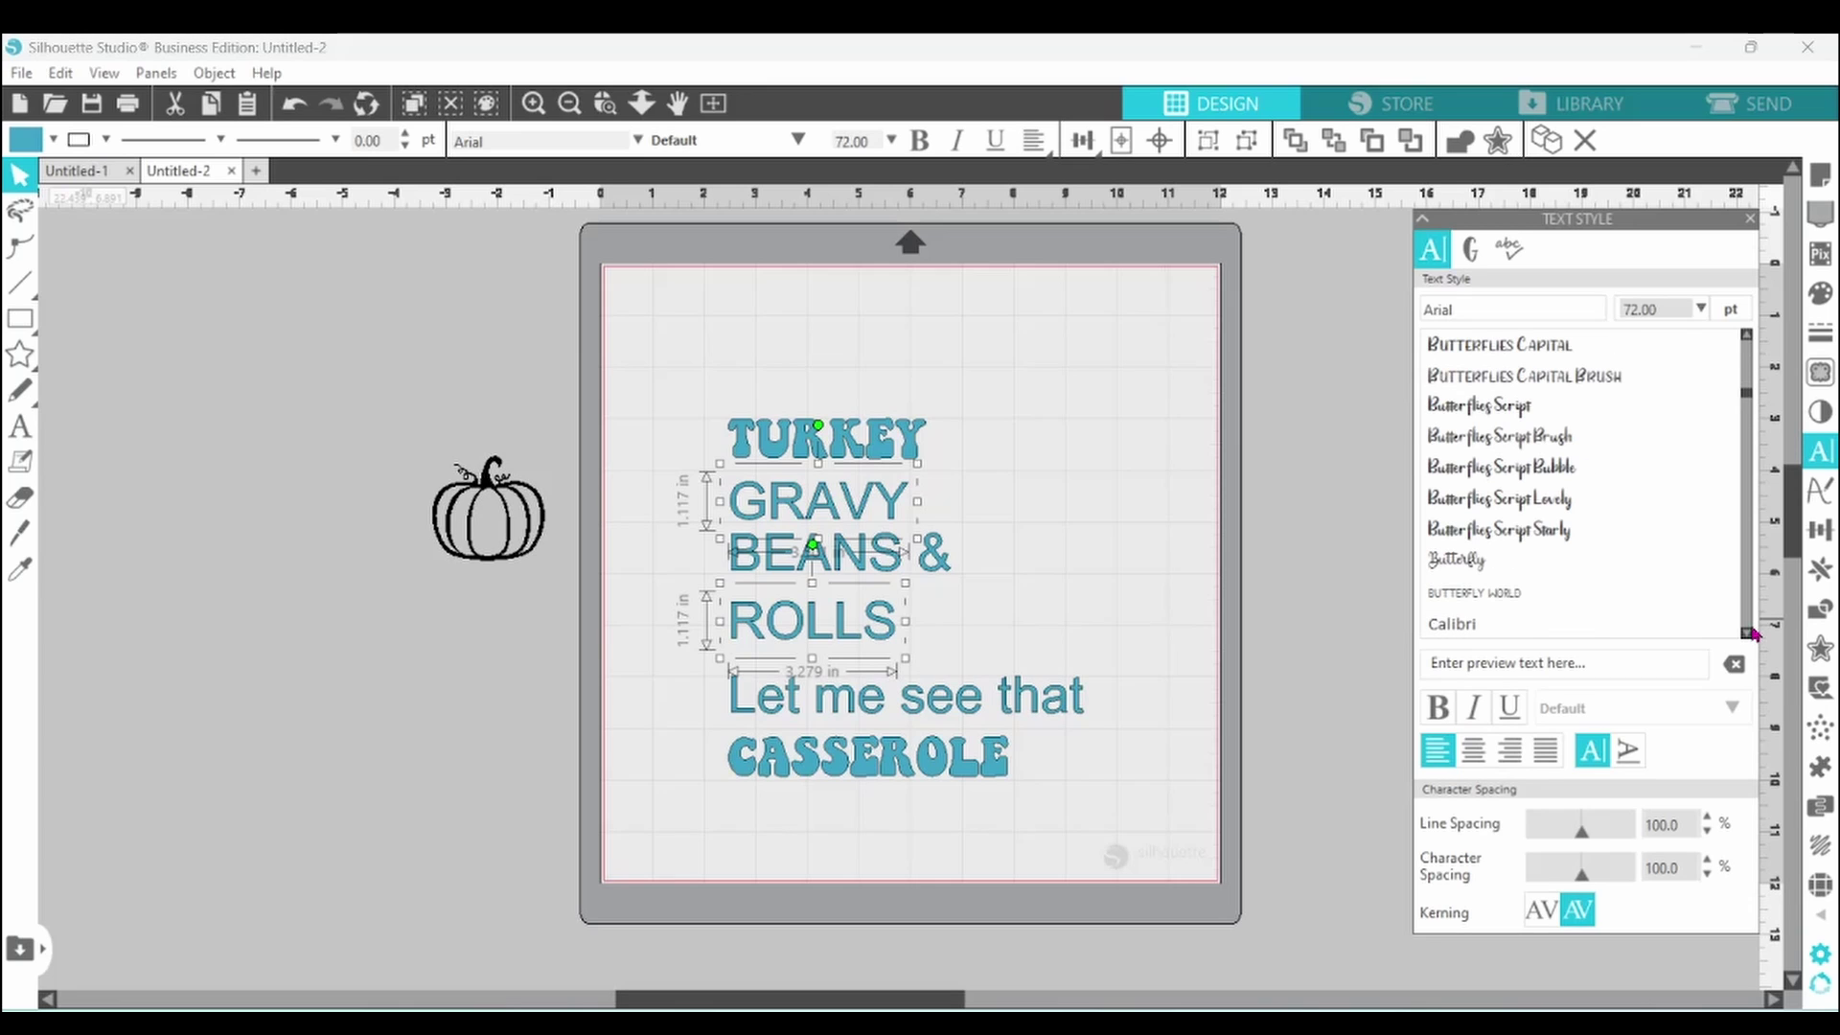
{"action": "left_click", "coordinate": [1538, 354]}
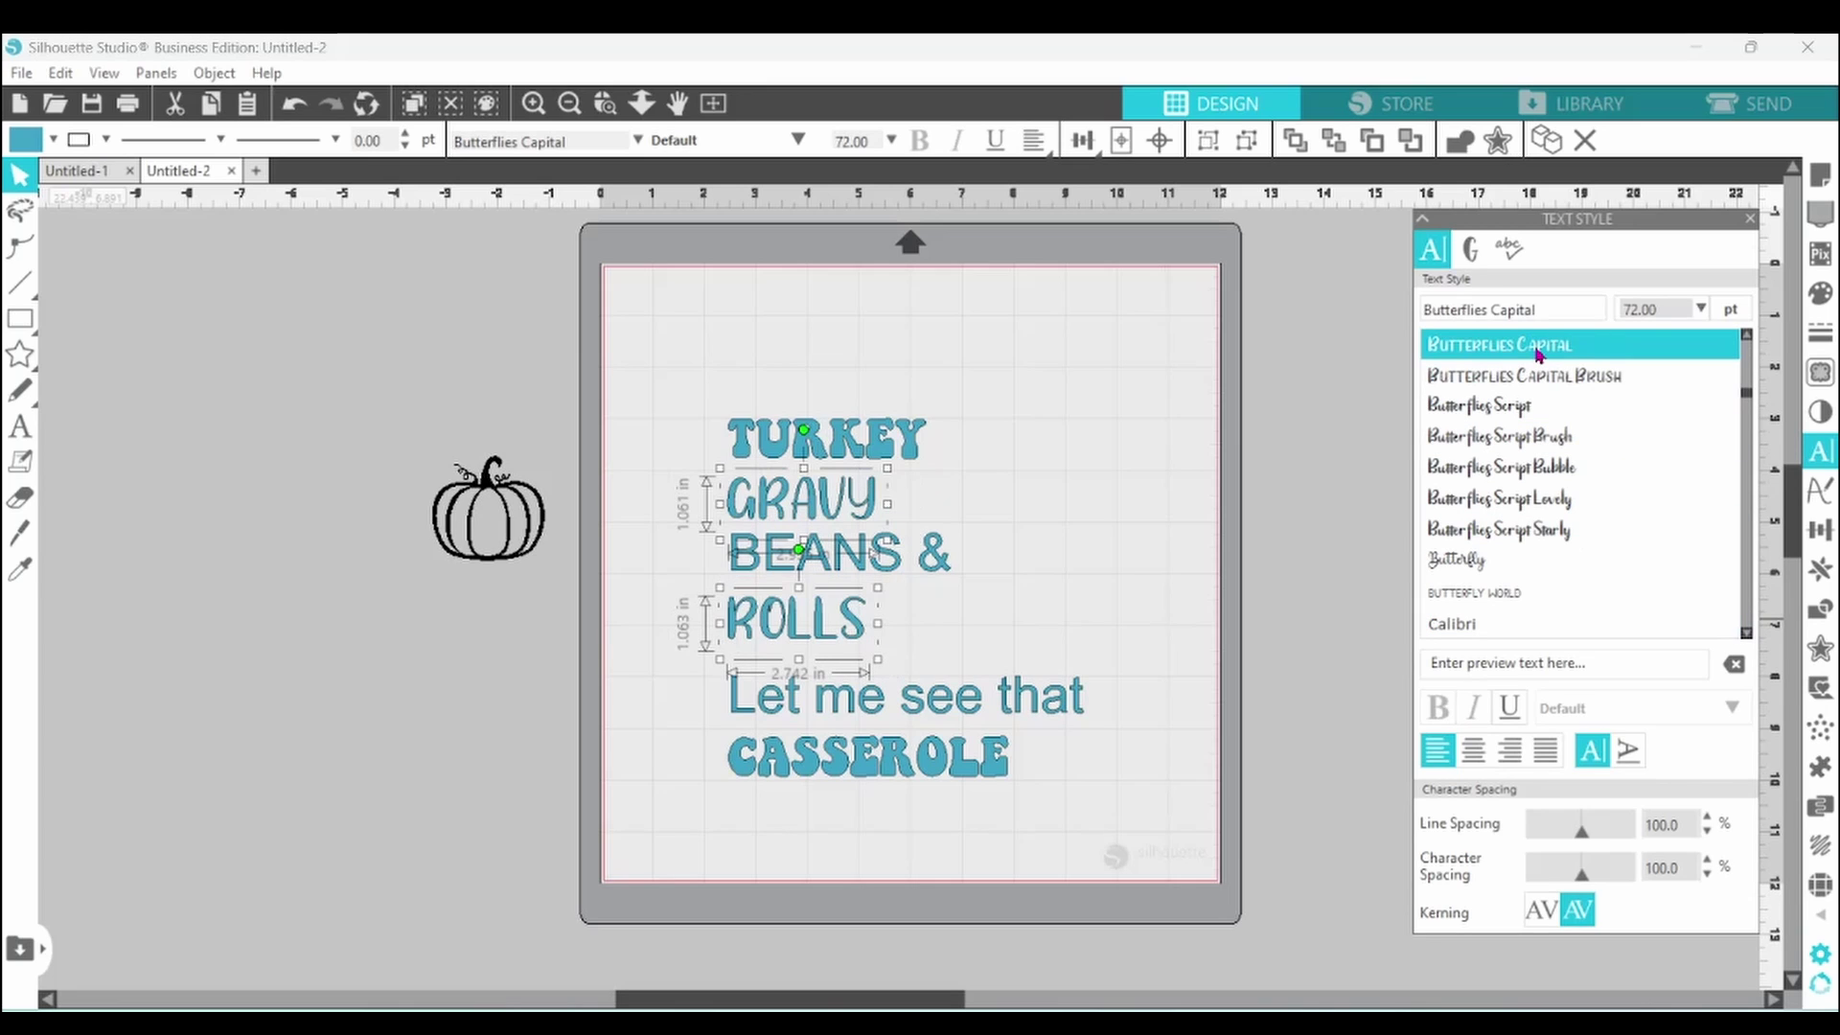
Change the font of "BEANS &" and "Let me see that" to Bauhaus 93
{"action": "left_click", "coordinate": [945, 566]}
{"action": "left_click", "coordinate": [1010, 699], "text": "shift"}
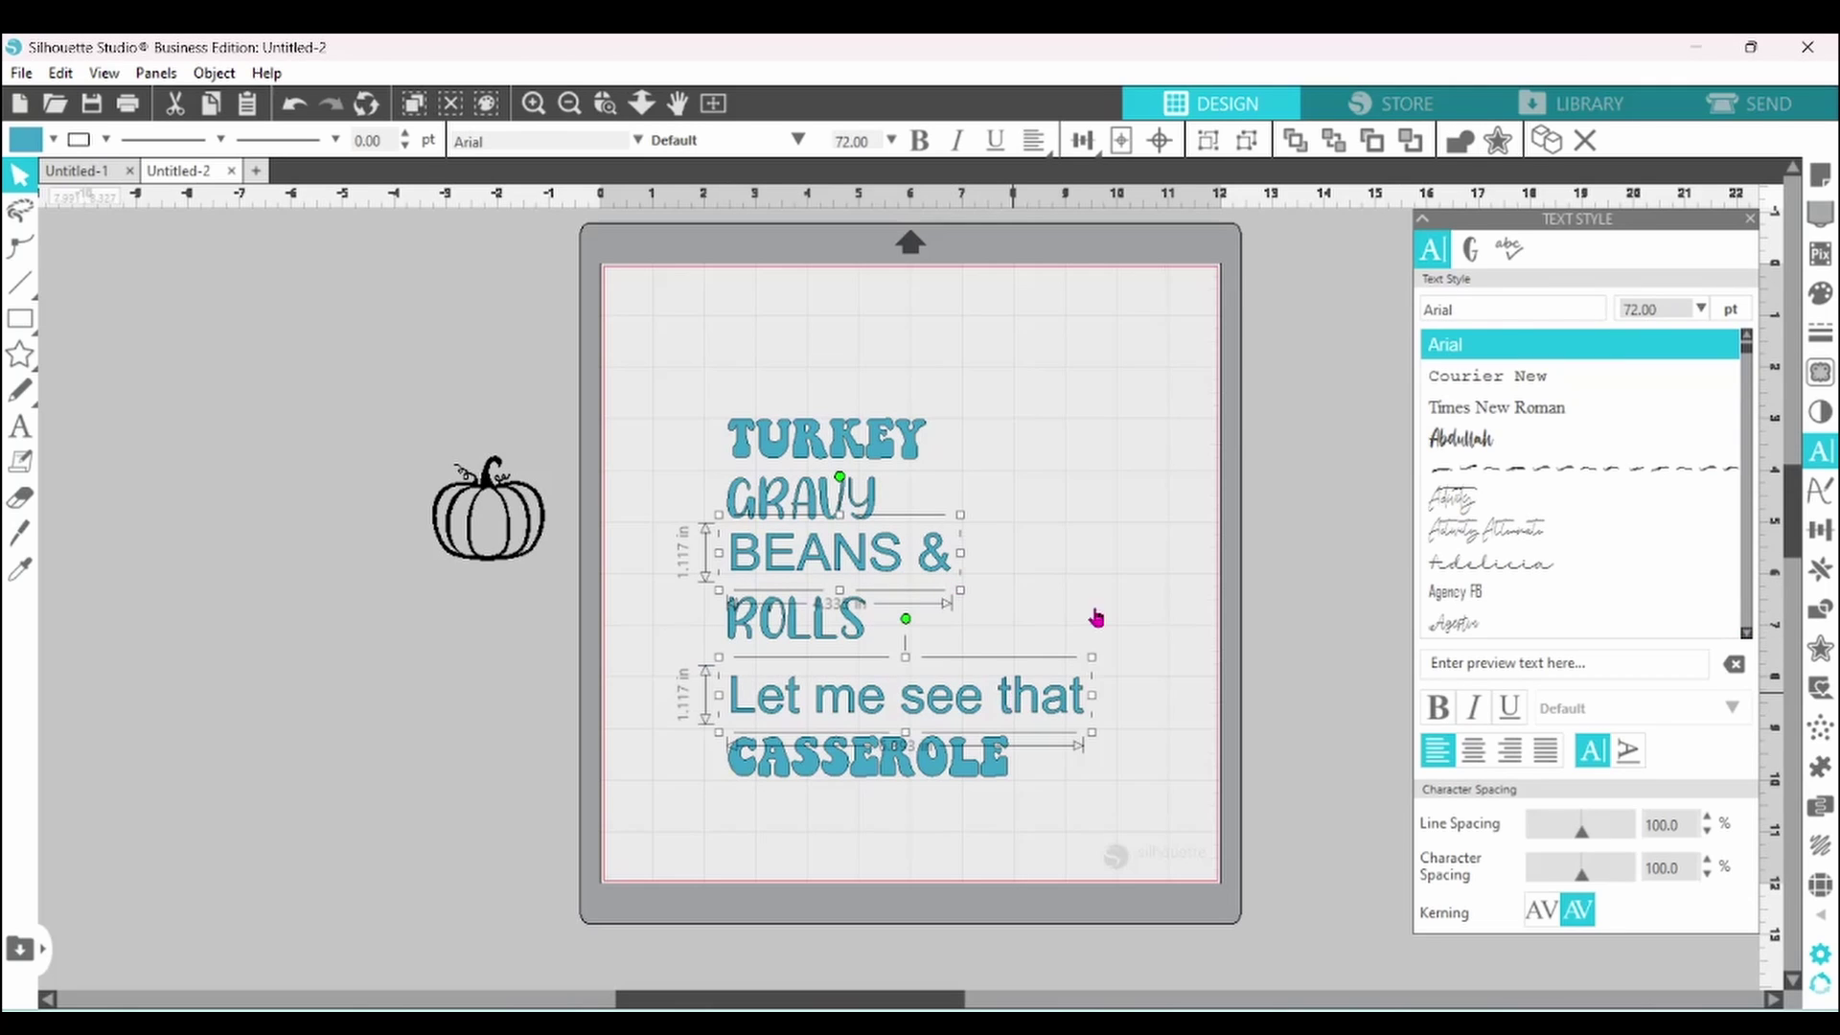
{"action": "left_click", "coordinate": [1508, 307]}
{"action": "type", "text": "BAUhaus 93"}
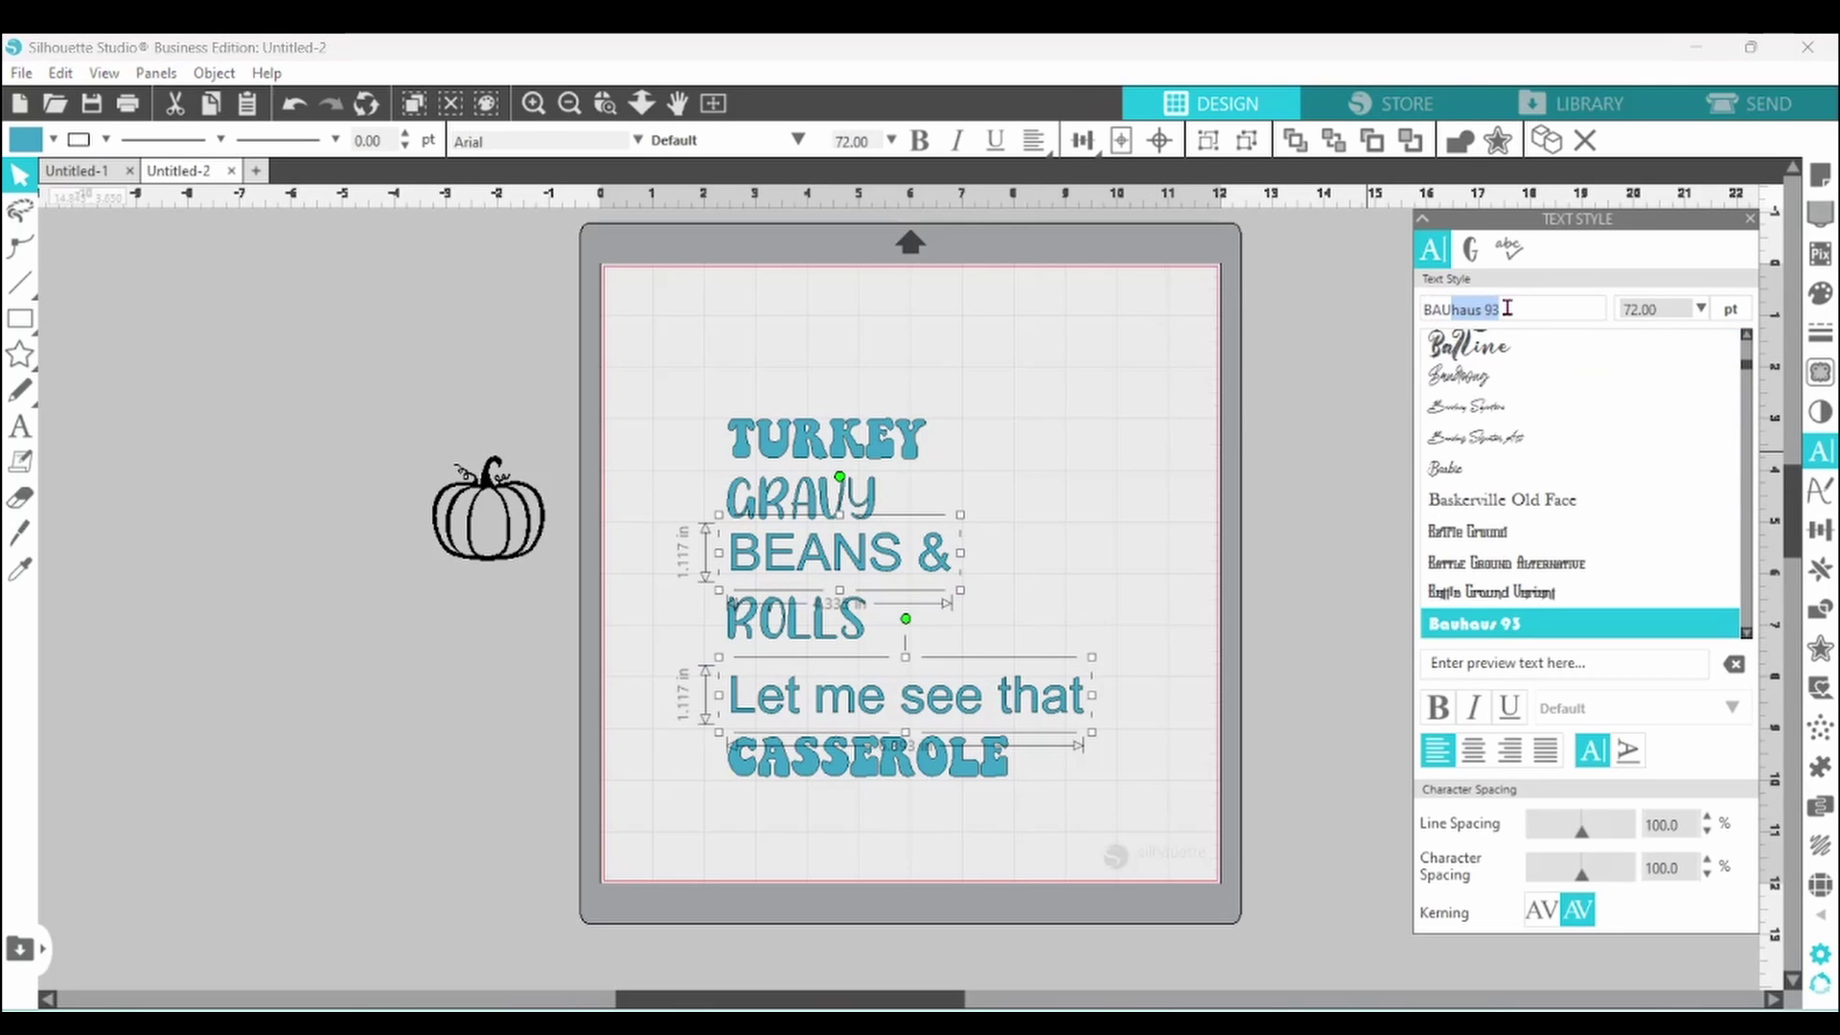
{"action": "left_click", "coordinate": [1185, 537]}
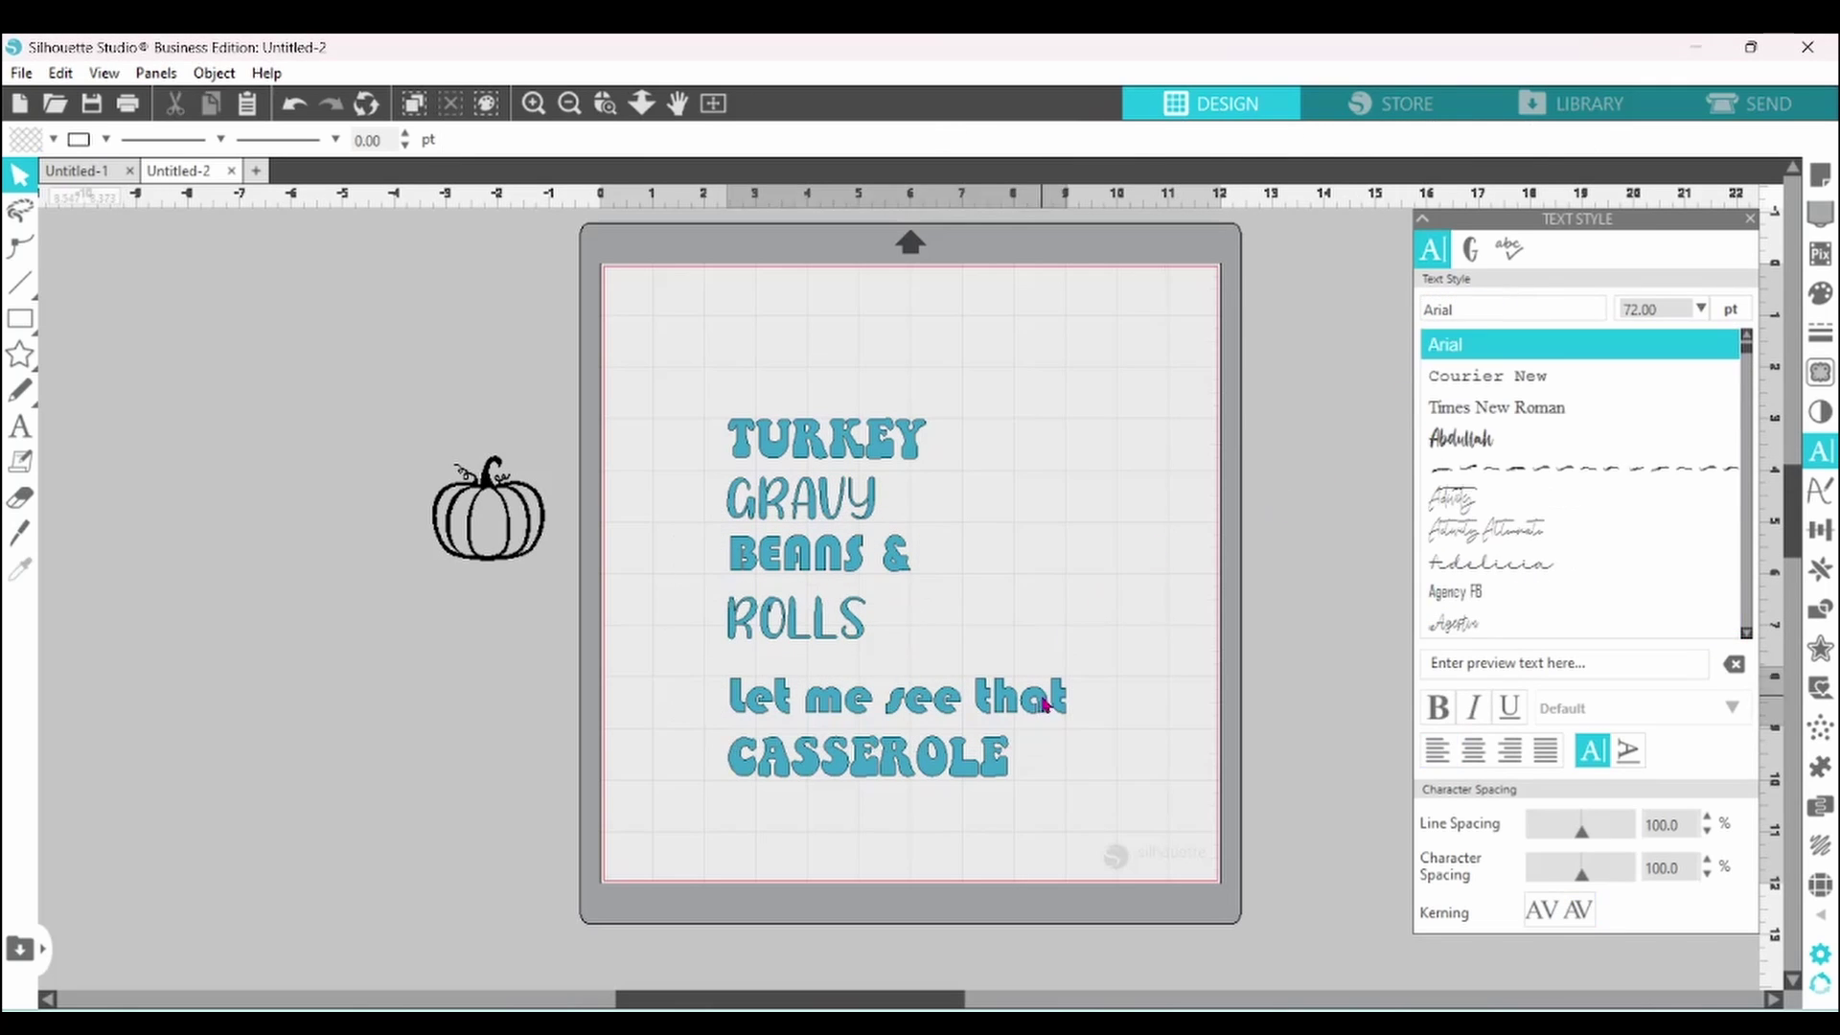
Narrow "Let me see that" to the width of CASSEROLE and place a vertical guide at their right edge, X 7.937
{"action": "left_click", "coordinate": [1054, 698]}
{"action": "left_click_drag", "start_coordinate": [1077, 697], "coordinate": [1018, 710]}
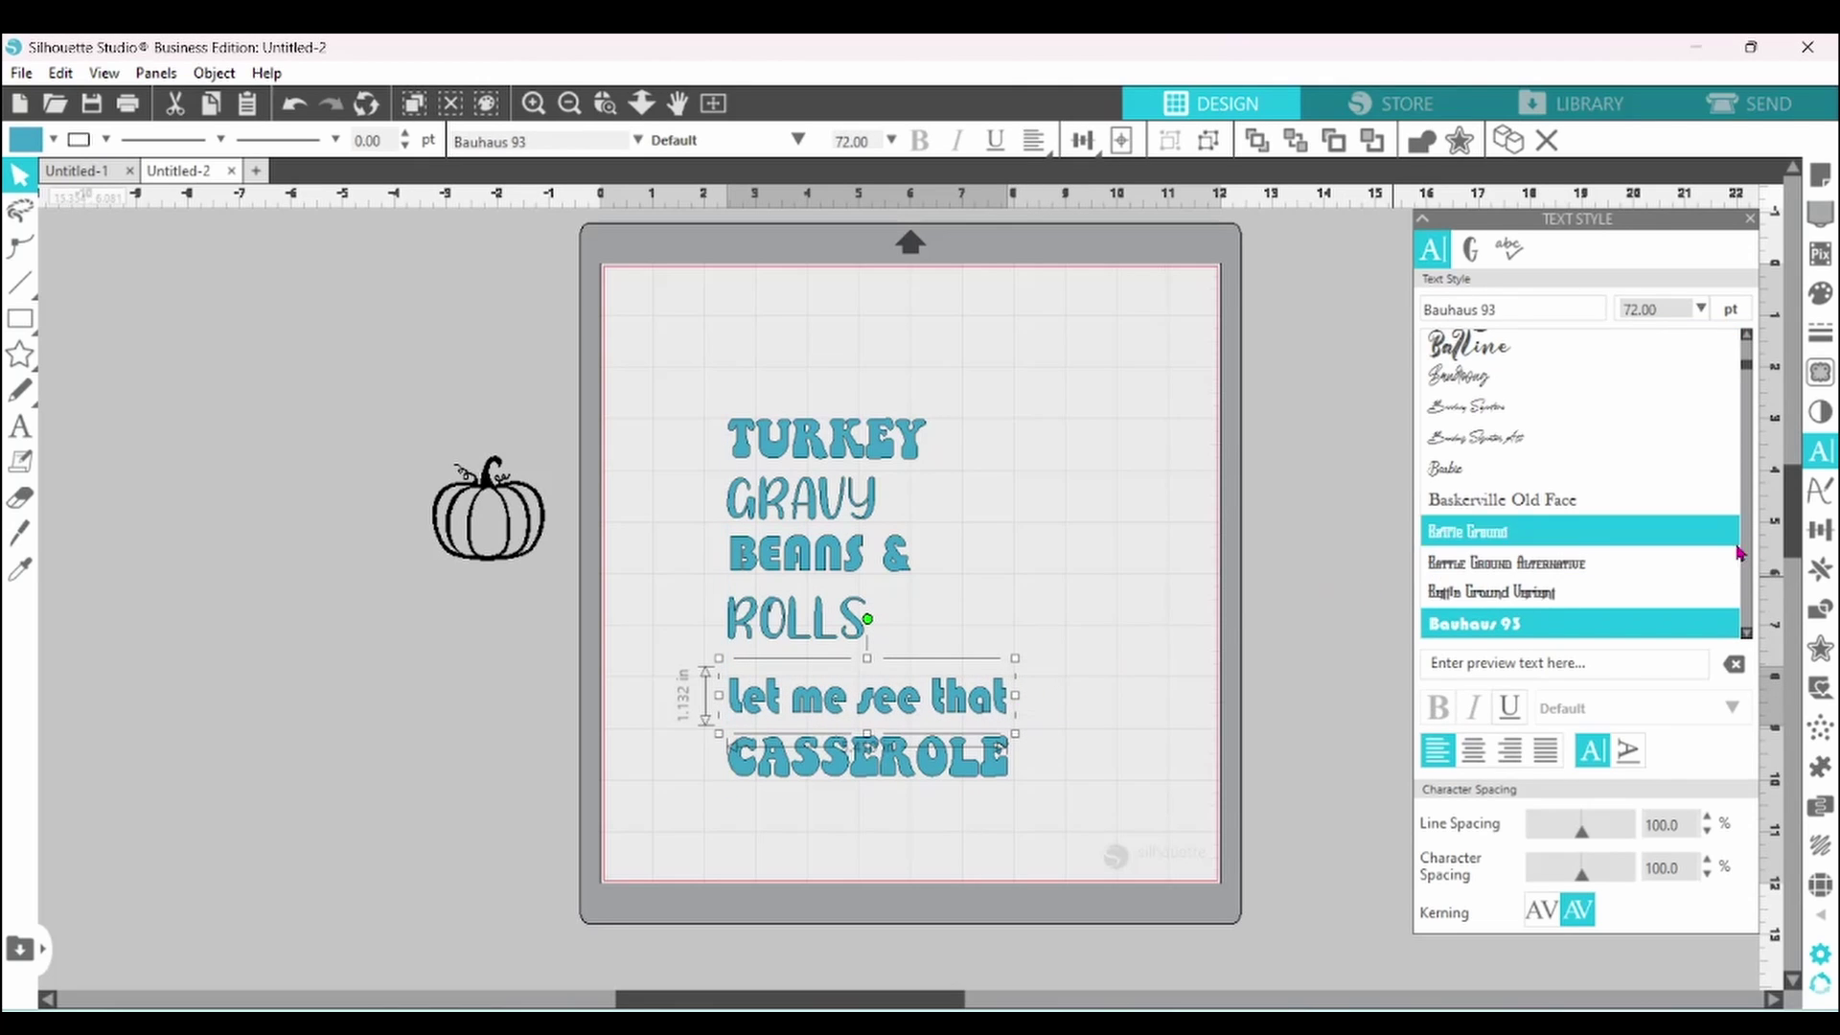
{"action": "left_click_drag", "start_coordinate": [1769, 544], "coordinate": [1648, 554]}
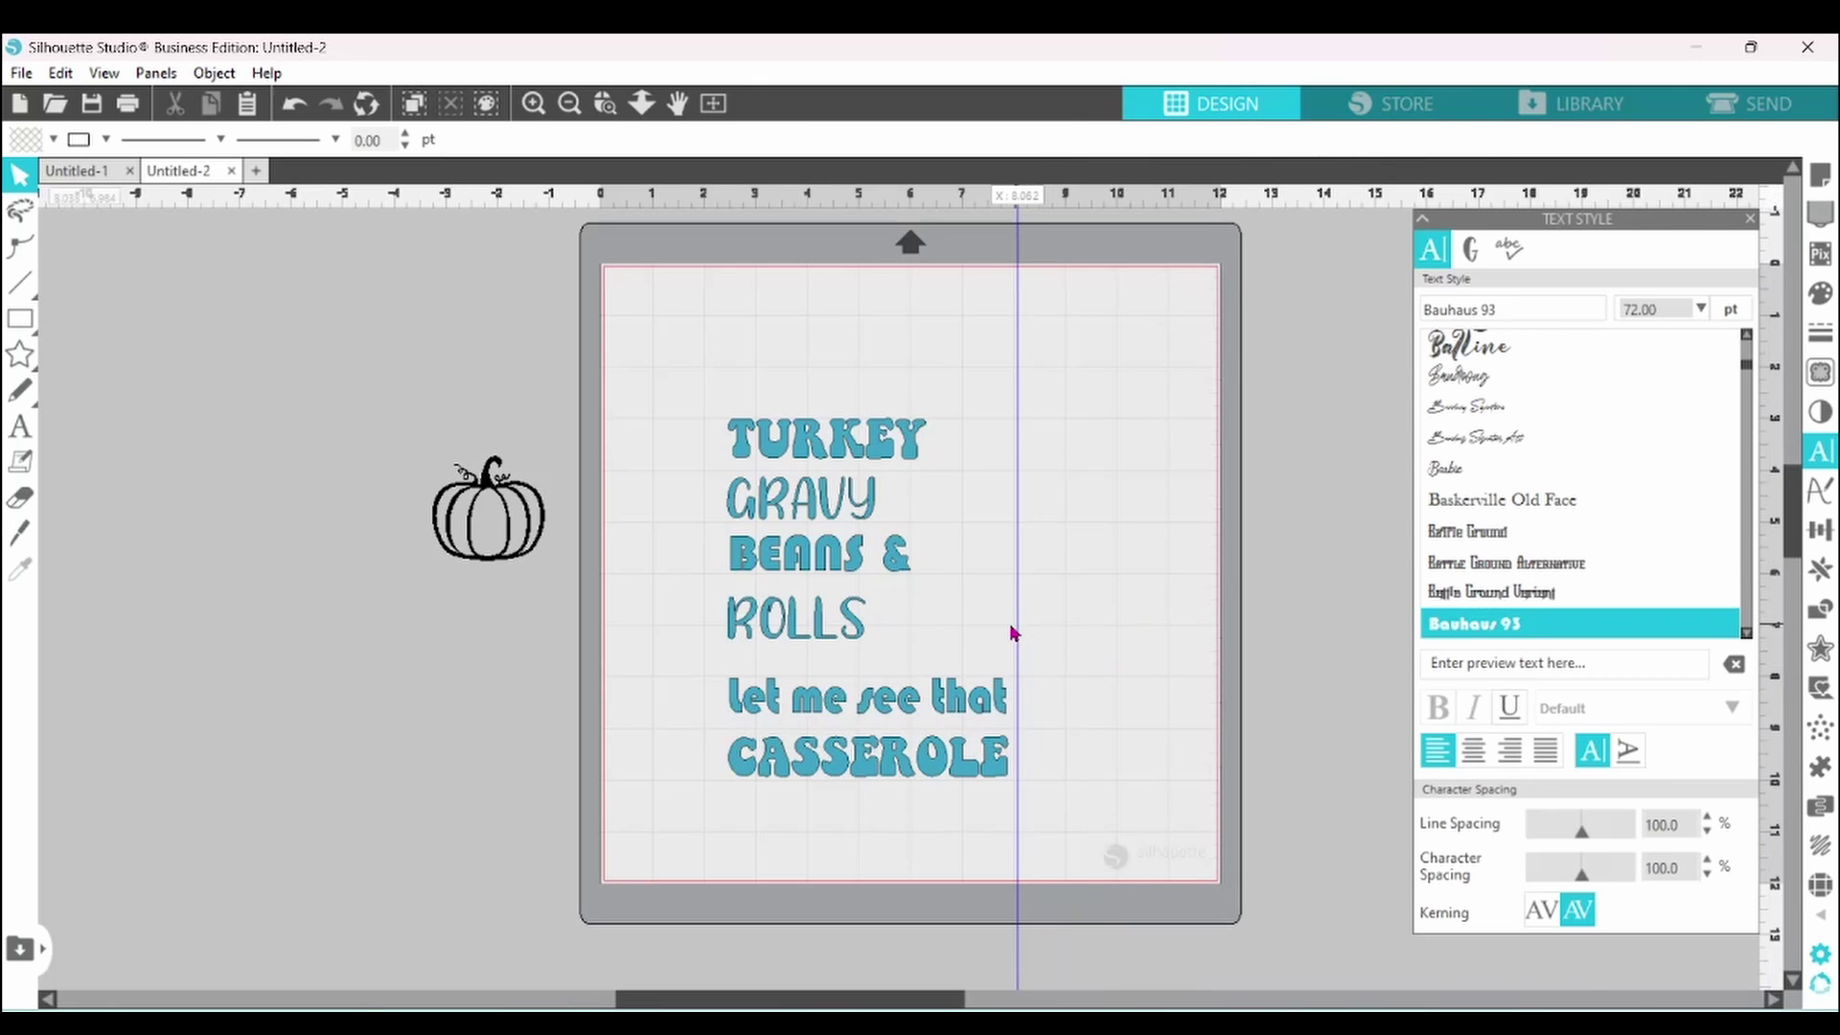
Move ROLLS against the vertical guide and stretch TURKEY and GRAVY horizontally to reach it
{"action": "left_click_drag", "start_coordinate": [851, 619], "coordinate": [991, 646]}
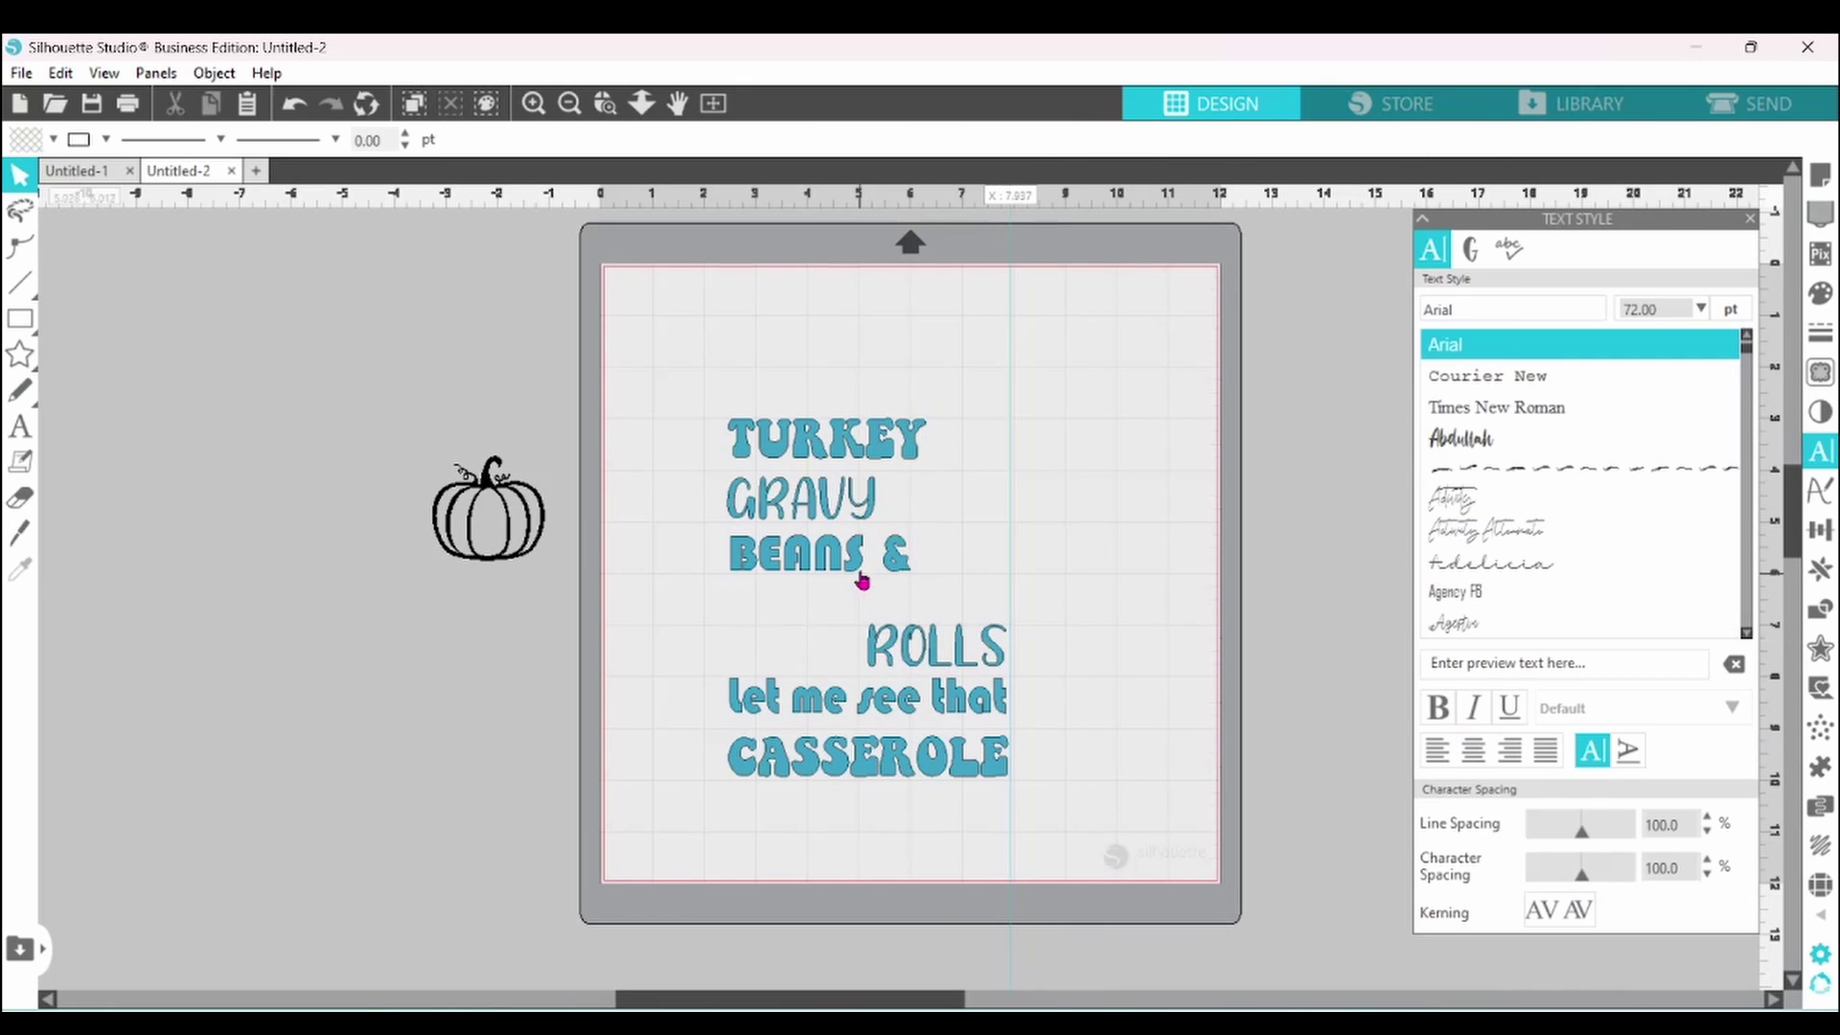
{"action": "left_click", "coordinate": [883, 446]}
{"action": "left_click_drag", "start_coordinate": [928, 446], "coordinate": [1014, 451]}
{"action": "left_click", "coordinate": [1004, 499]}
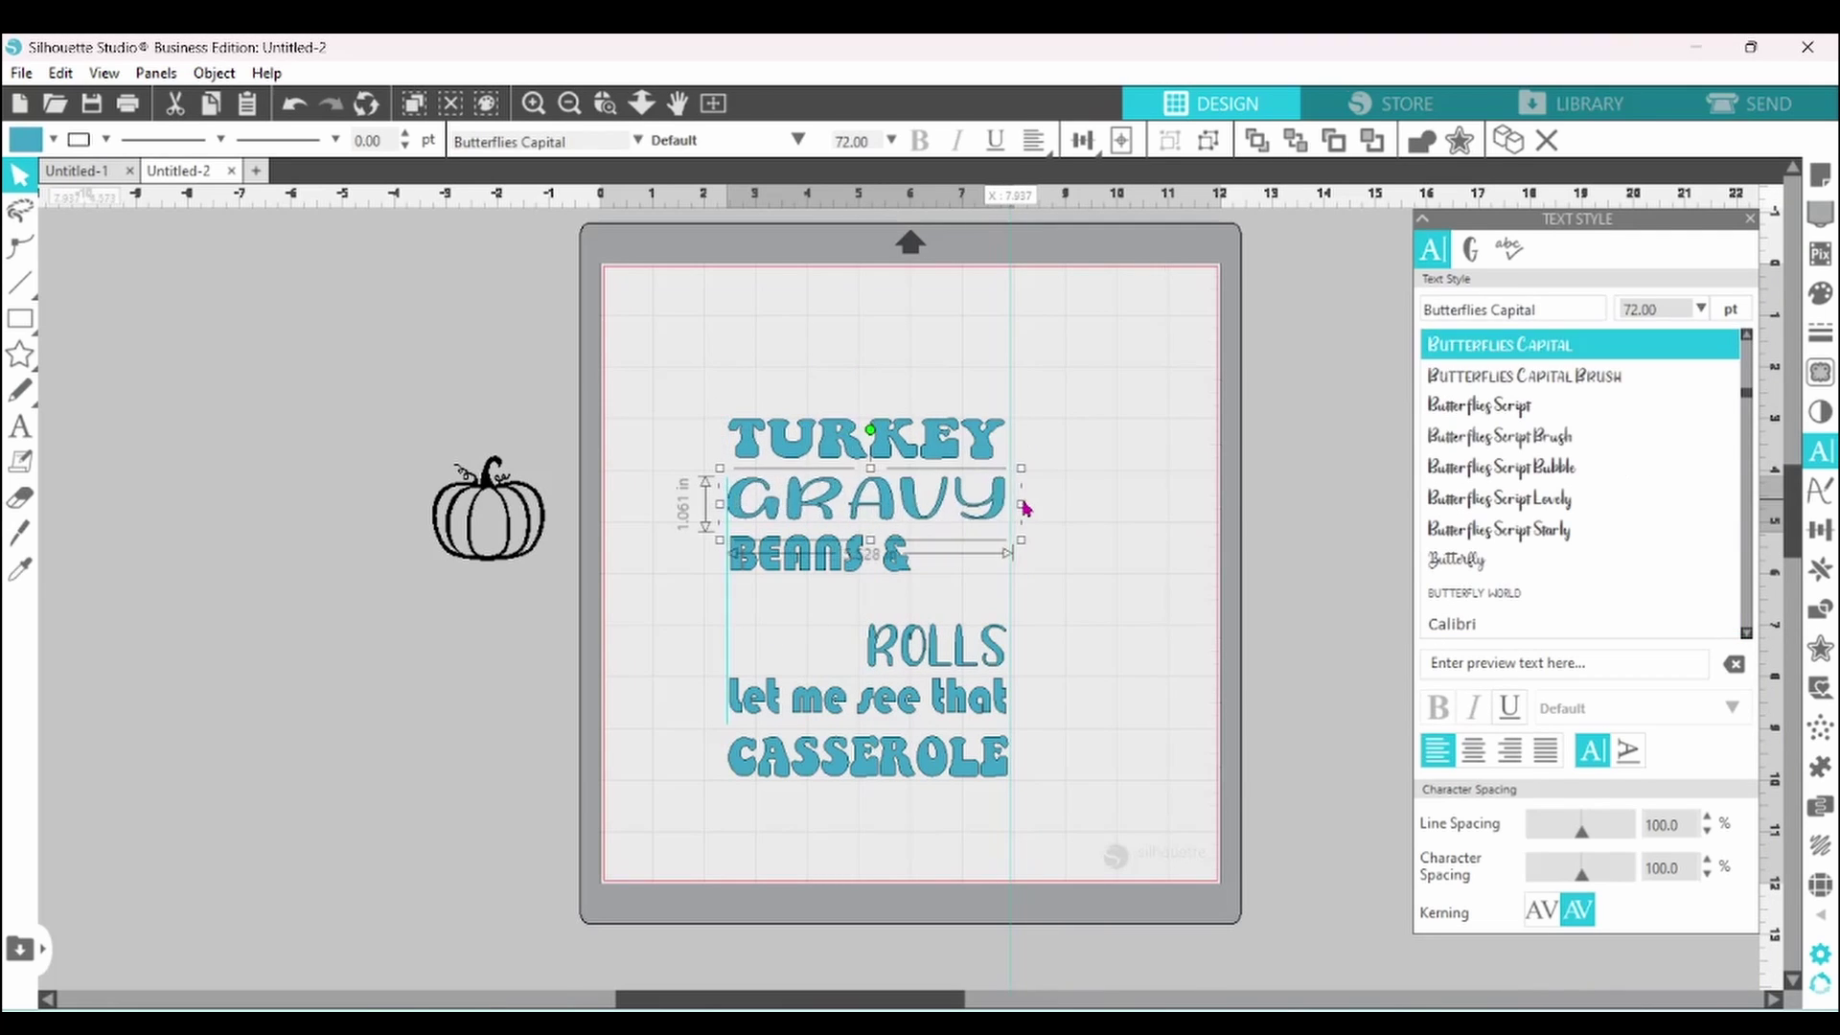
Place the pumpkin left of "BEANS &" and ROLLS, with "BEANS &" against the guide, and move the text lines closer together vertically
{"action": "left_click", "coordinate": [925, 558]}
{"action": "left_click_drag", "start_coordinate": [539, 542], "coordinate": [827, 629]}
{"action": "left_click_drag", "start_coordinate": [898, 497], "coordinate": [895, 487]}
{"action": "left_click_drag", "start_coordinate": [908, 554], "coordinate": [909, 543]}
{"action": "left_click", "coordinate": [926, 604]}
{"action": "left_click_drag", "start_coordinate": [929, 648], "coordinate": [929, 597]}
{"action": "left_click", "coordinate": [826, 613]}
{"action": "left_click_drag", "start_coordinate": [914, 701], "coordinate": [830, 639]}
{"action": "left_click", "coordinate": [845, 550]}
{"action": "mouse_move", "coordinate": [791, 545]}
{"action": "left_mouse_down"}
{"action": "mouse_move", "coordinate": [811, 547]}
{"action": "mouse_move", "coordinate": [793, 565]}
{"action": "left_mouse_up"}
{"action": "left_click_drag", "start_coordinate": [797, 659], "coordinate": [796, 658]}
{"action": "left_click_drag", "start_coordinate": [793, 756], "coordinate": [795, 695]}
Give the pumpkin, TURKEY and CASSEROLE a red-orange fill and a matching line color
{"action": "left_click", "coordinate": [763, 575]}
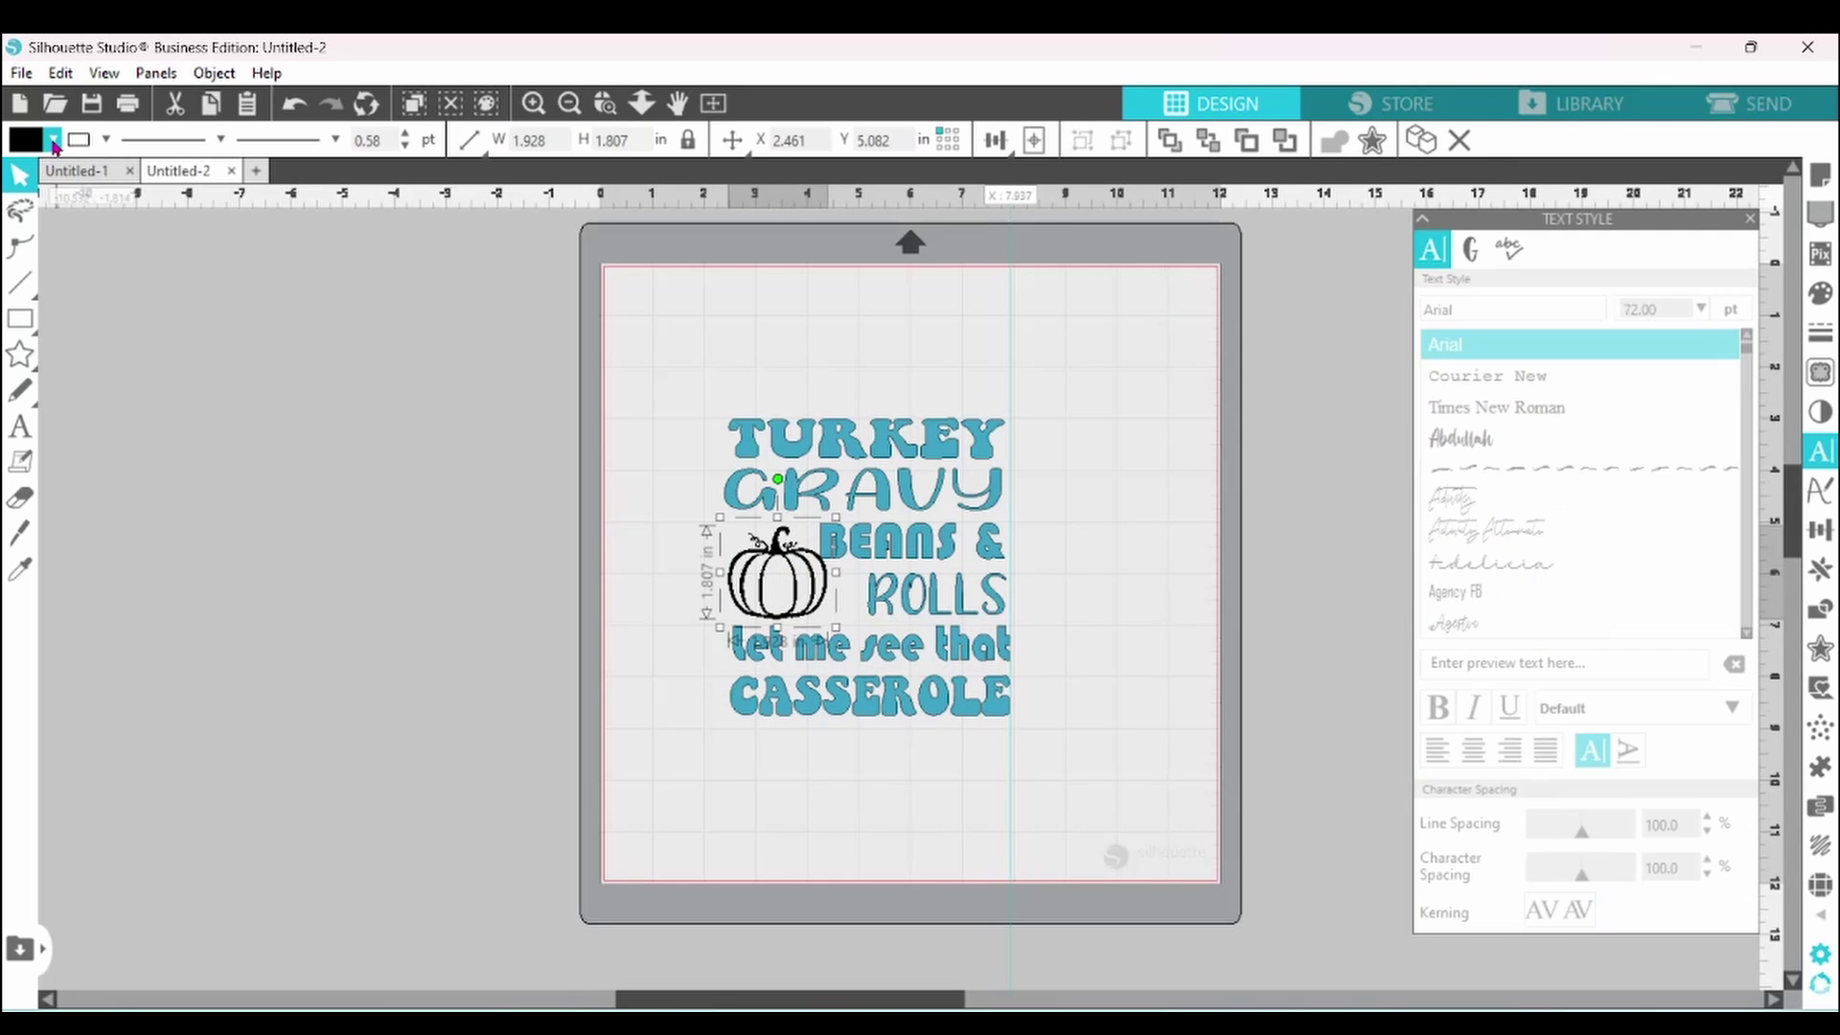
{"action": "left_click", "coordinate": [764, 575]}
{"action": "left_click", "coordinate": [834, 443], "text": "shift"}
{"action": "left_click", "coordinate": [795, 697], "text": "shift"}
{"action": "left_click", "coordinate": [52, 144]}
{"action": "left_click", "coordinate": [52, 176]}
{"action": "left_click", "coordinate": [106, 141]}
{"action": "left_click", "coordinate": [104, 175]}
Give GRAVY and ROLLS a brown fill and change their line color
{"action": "left_click", "coordinate": [726, 494]}
{"action": "left_click", "coordinate": [998, 494]}
{"action": "left_click", "coordinate": [995, 607], "text": "shift"}
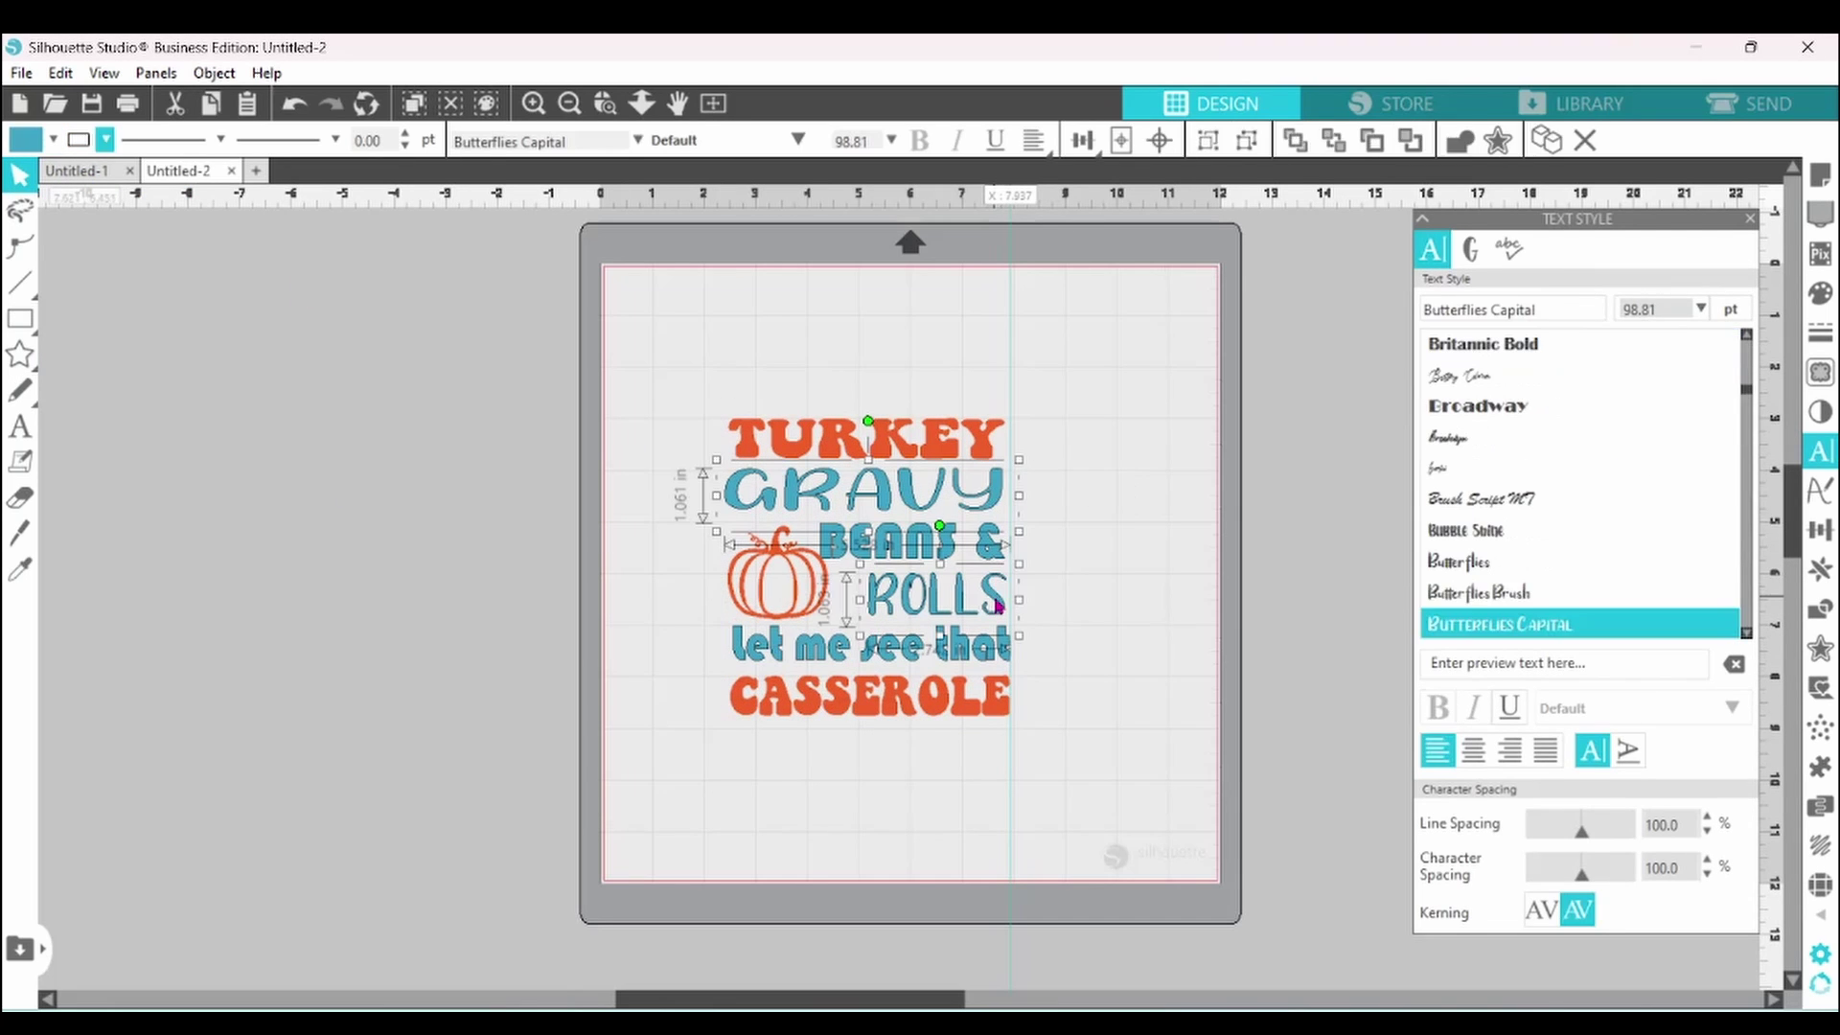
{"action": "left_click", "coordinate": [54, 138]}
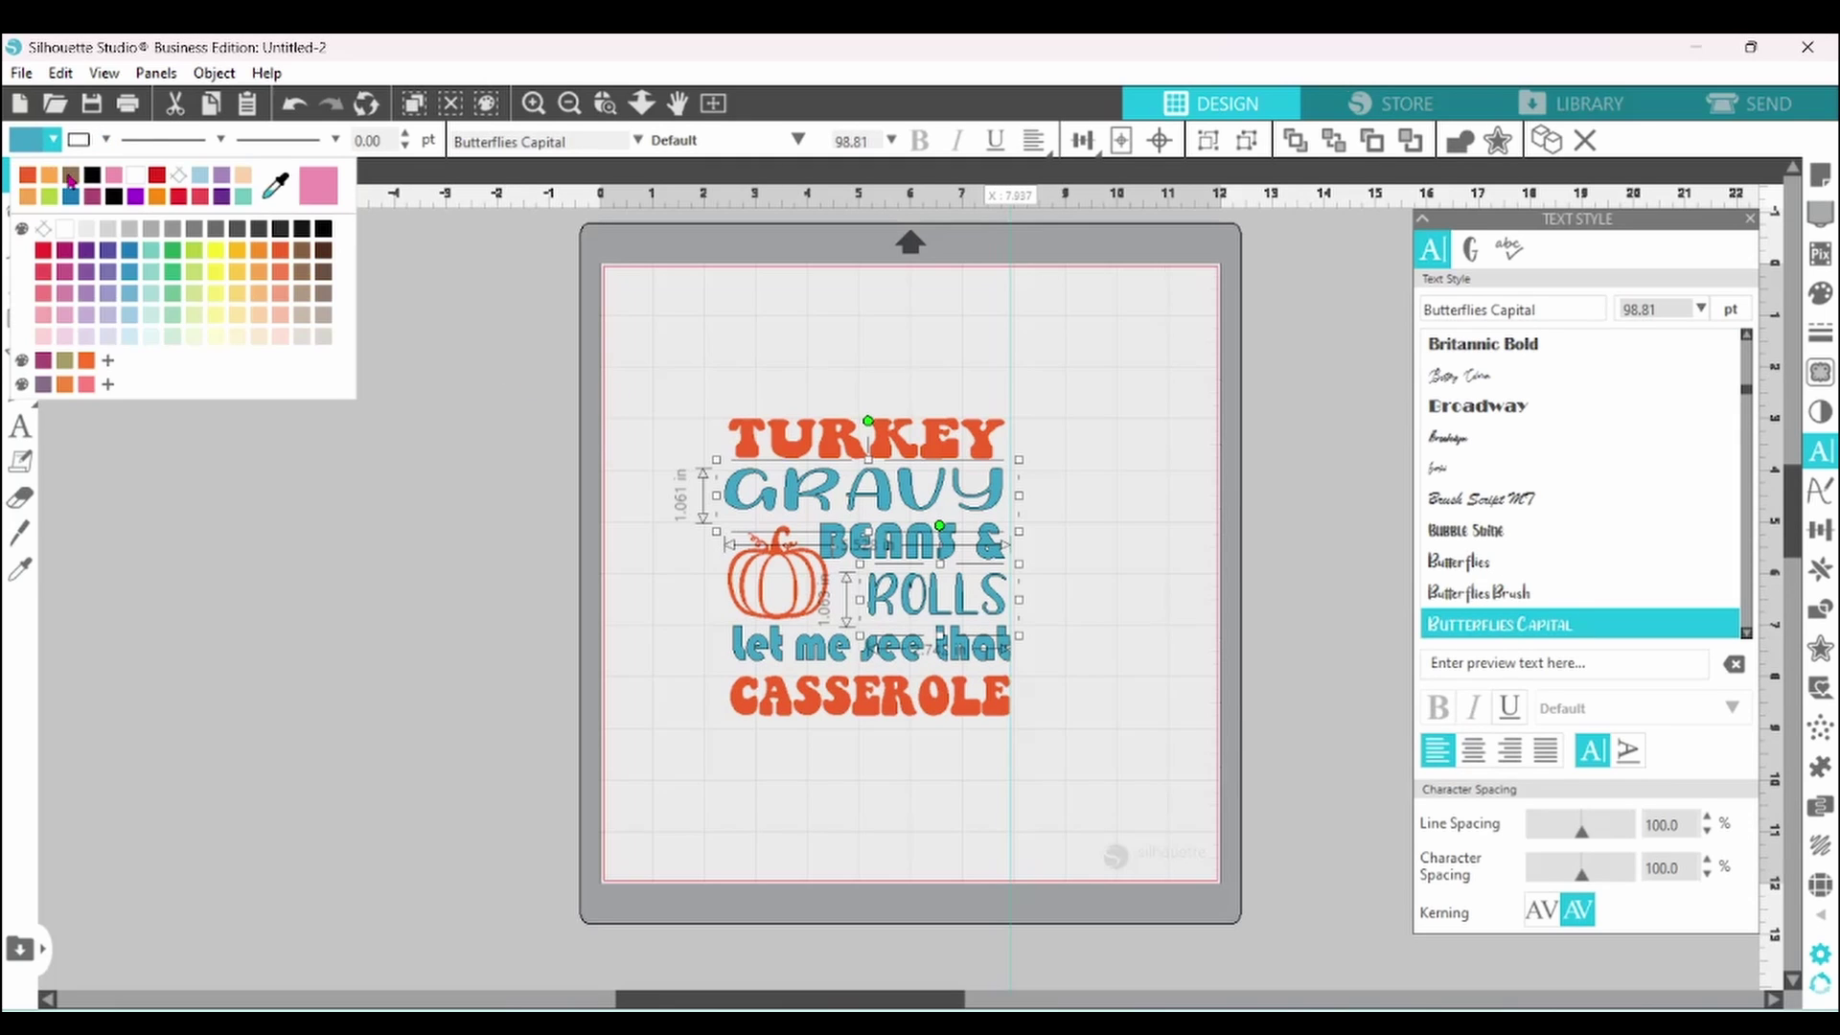
{"action": "left_click", "coordinate": [69, 176]}
{"action": "left_click", "coordinate": [105, 142]}
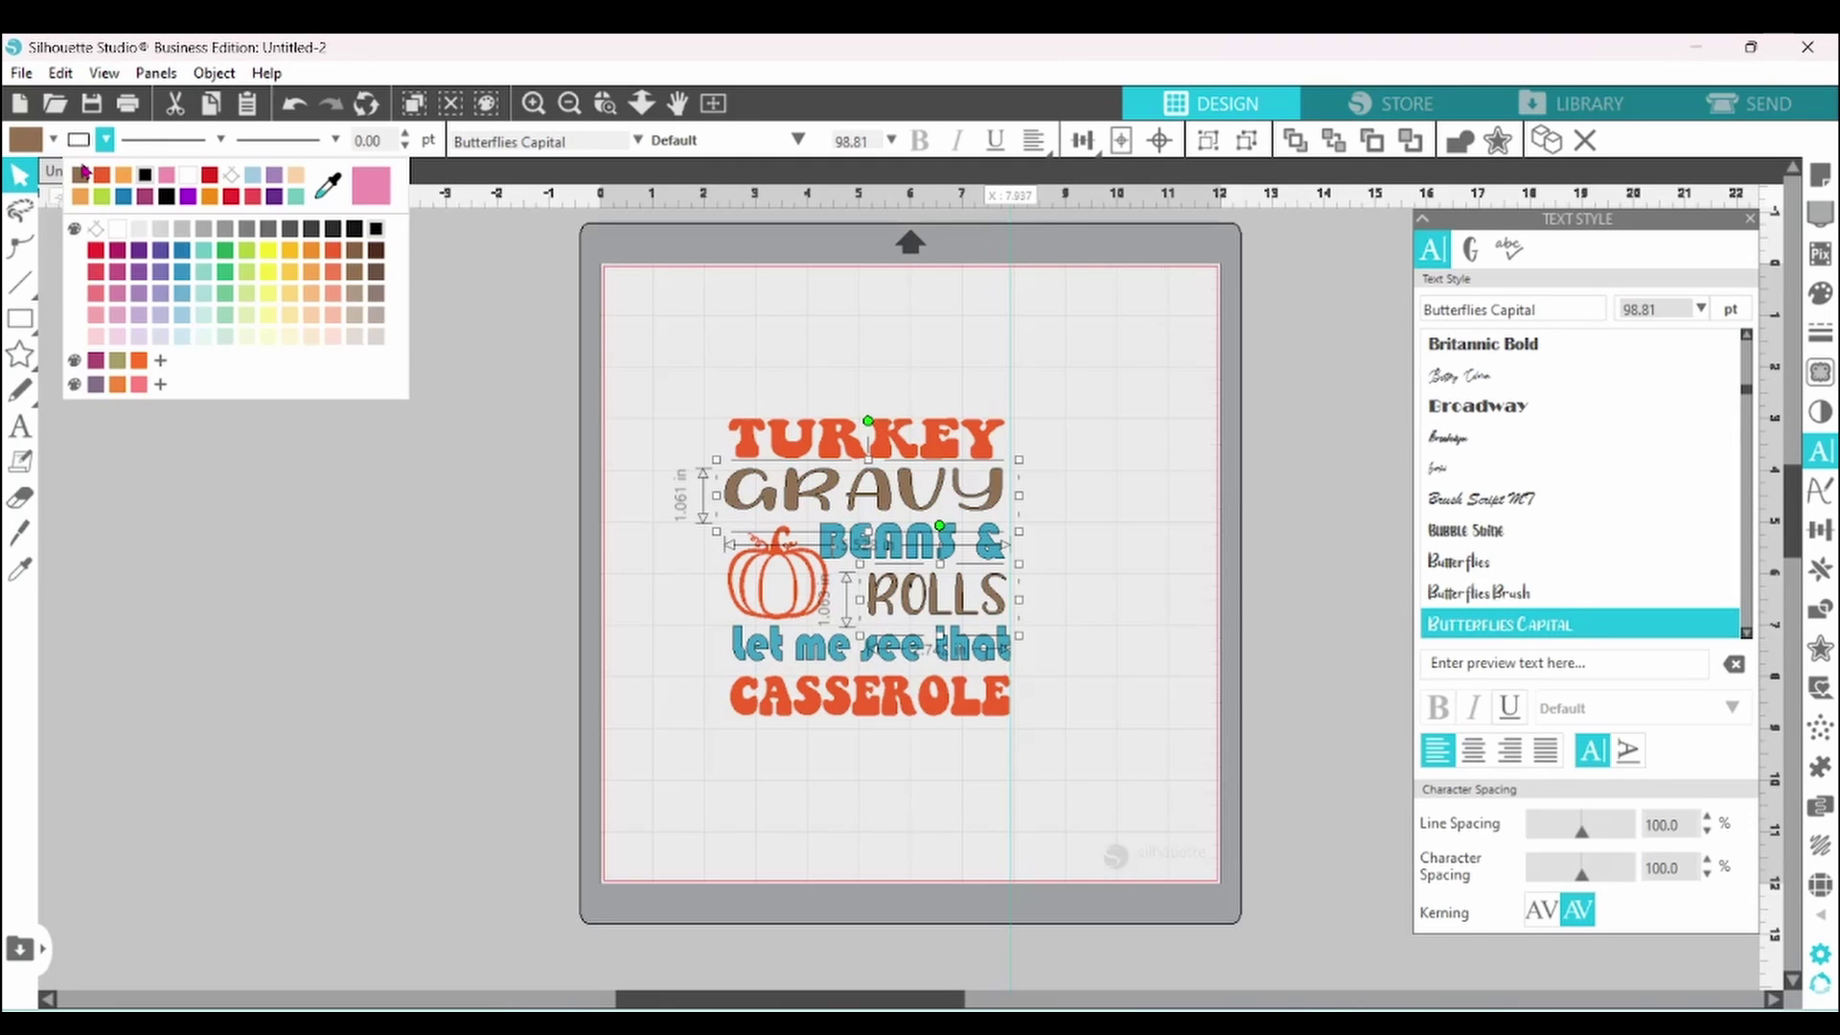
{"action": "left_click", "coordinate": [120, 176]}
Give "BEANS &" and "Let me see that" a light orange fill and a matching line color
{"action": "left_click", "coordinate": [910, 659]}
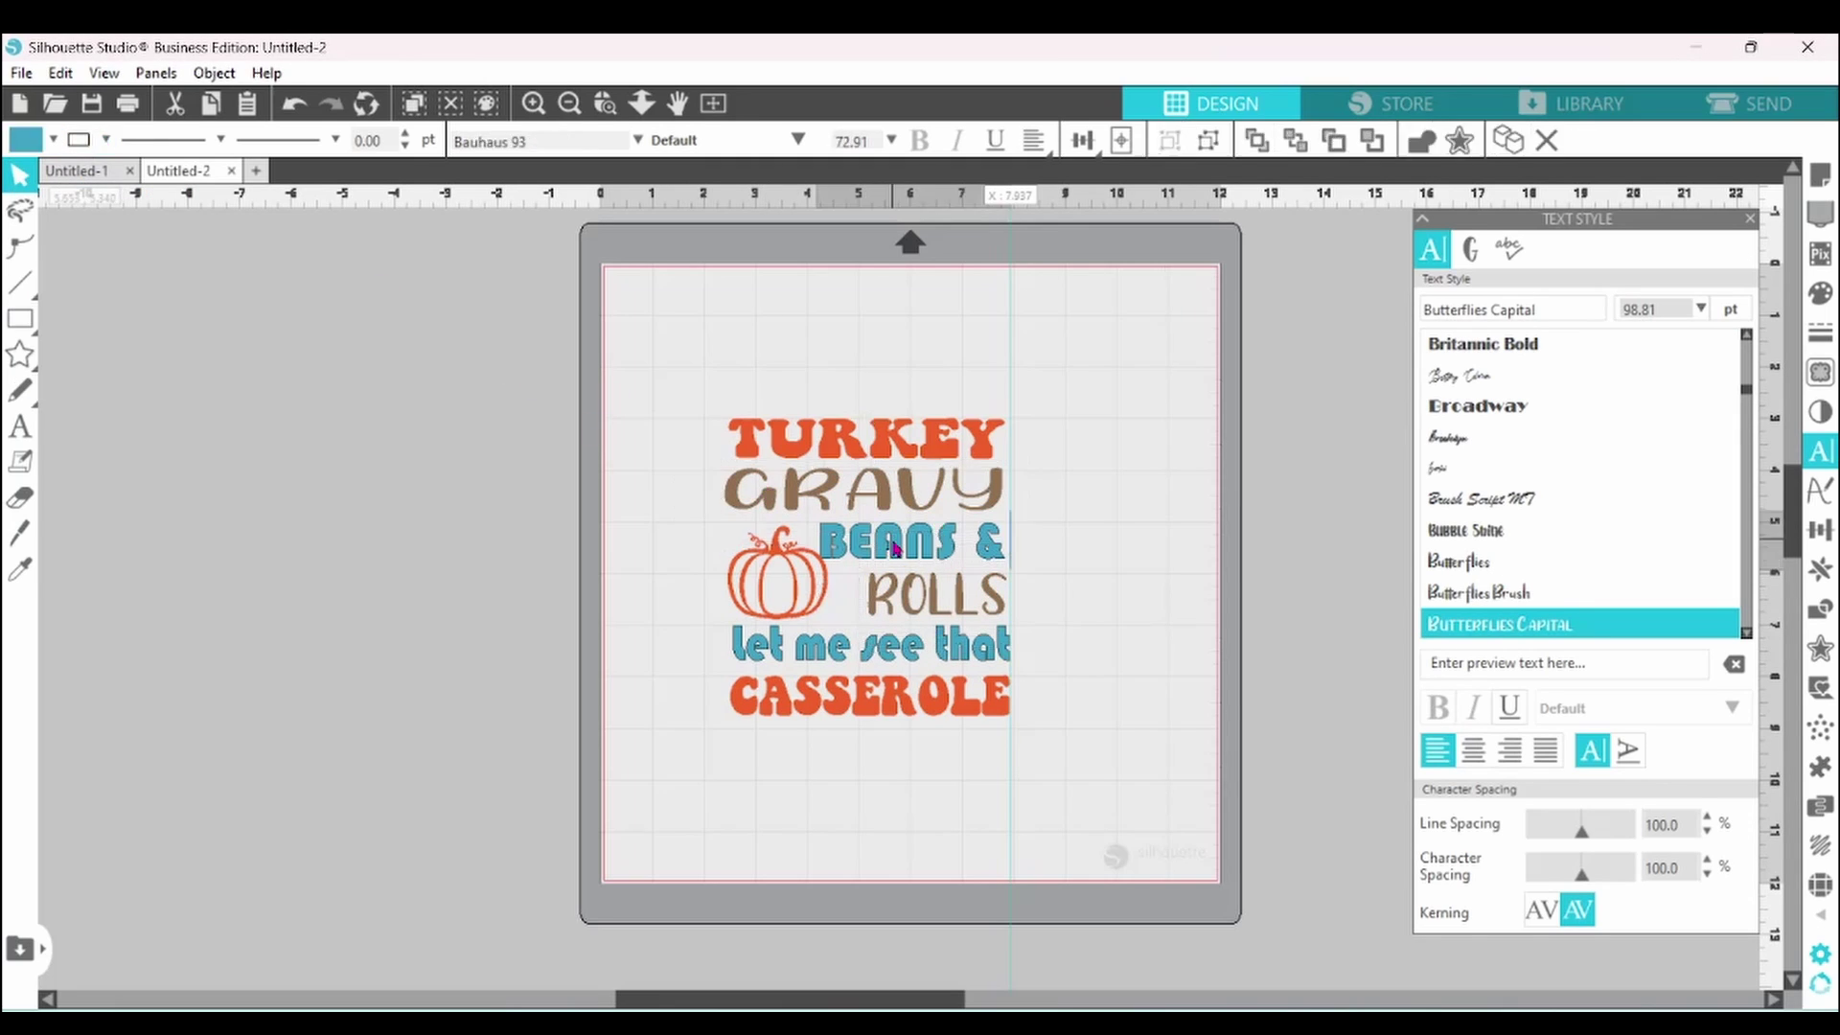
{"action": "left_click", "coordinate": [53, 142]}
{"action": "left_click", "coordinate": [71, 174]}
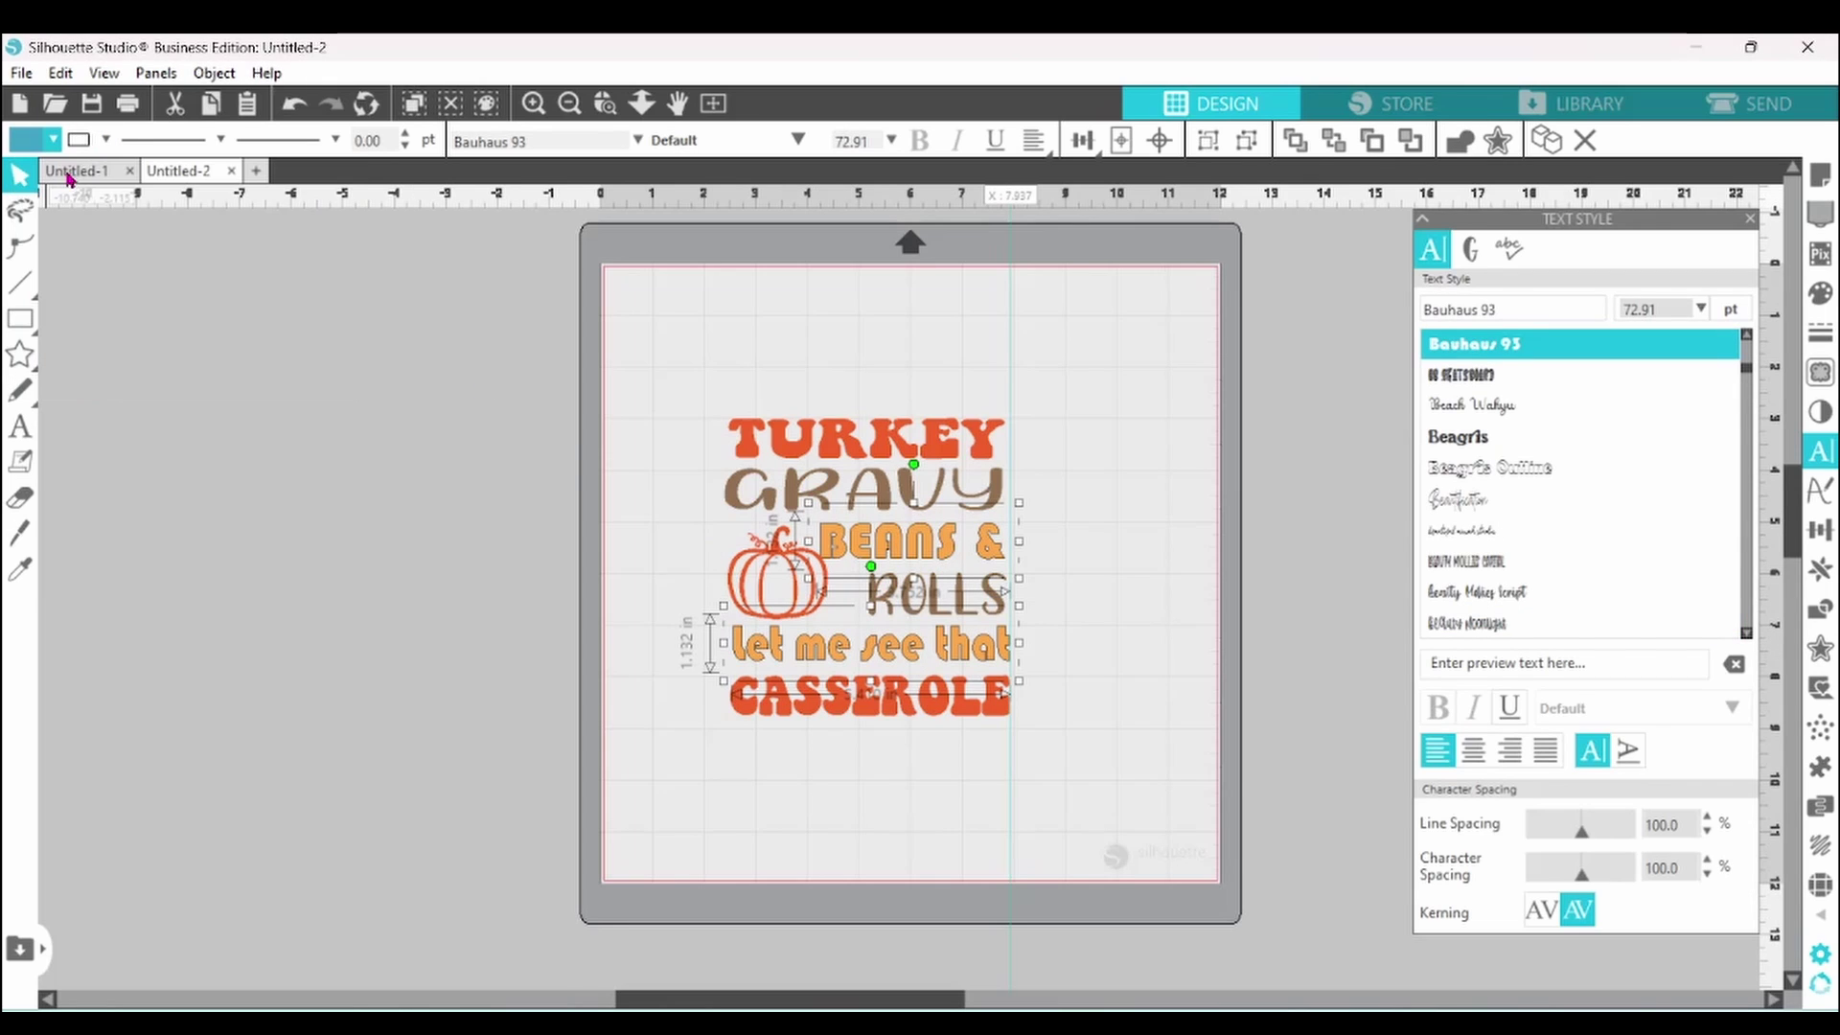
{"action": "left_click", "coordinate": [105, 143]}
{"action": "left_click", "coordinate": [201, 295]}
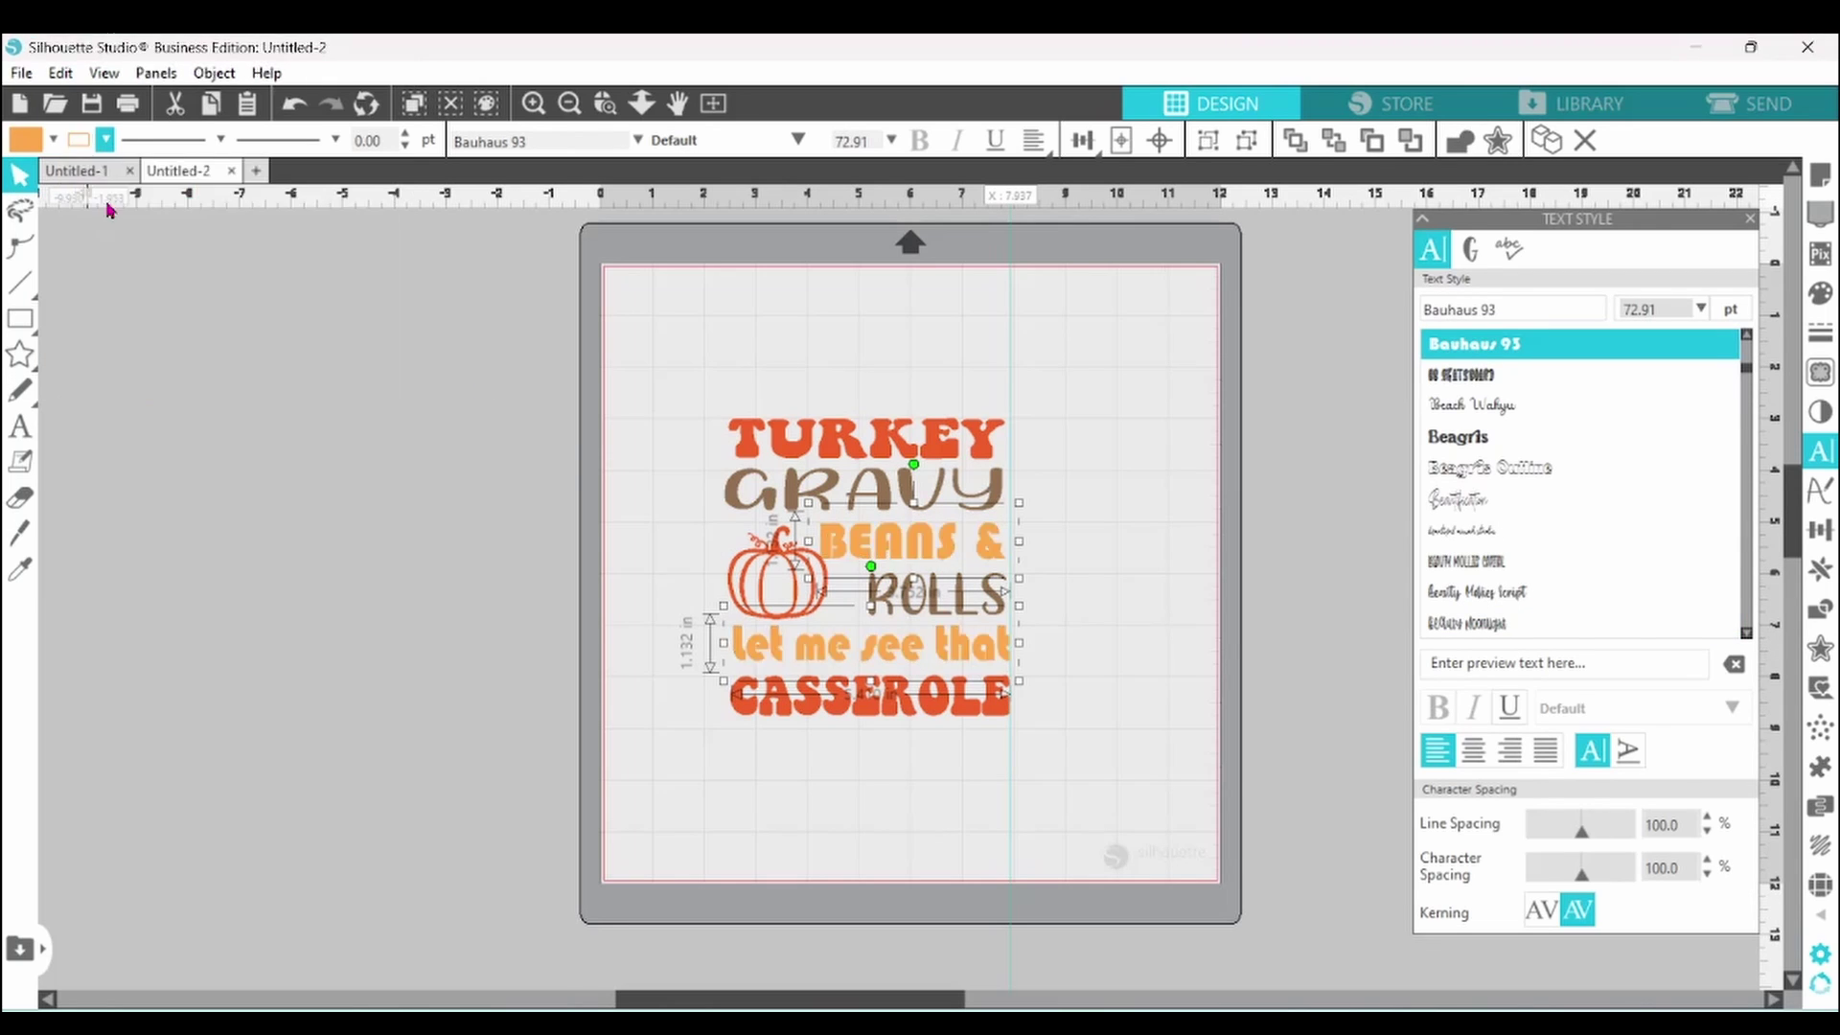
{"action": "left_click", "coordinate": [382, 509]}
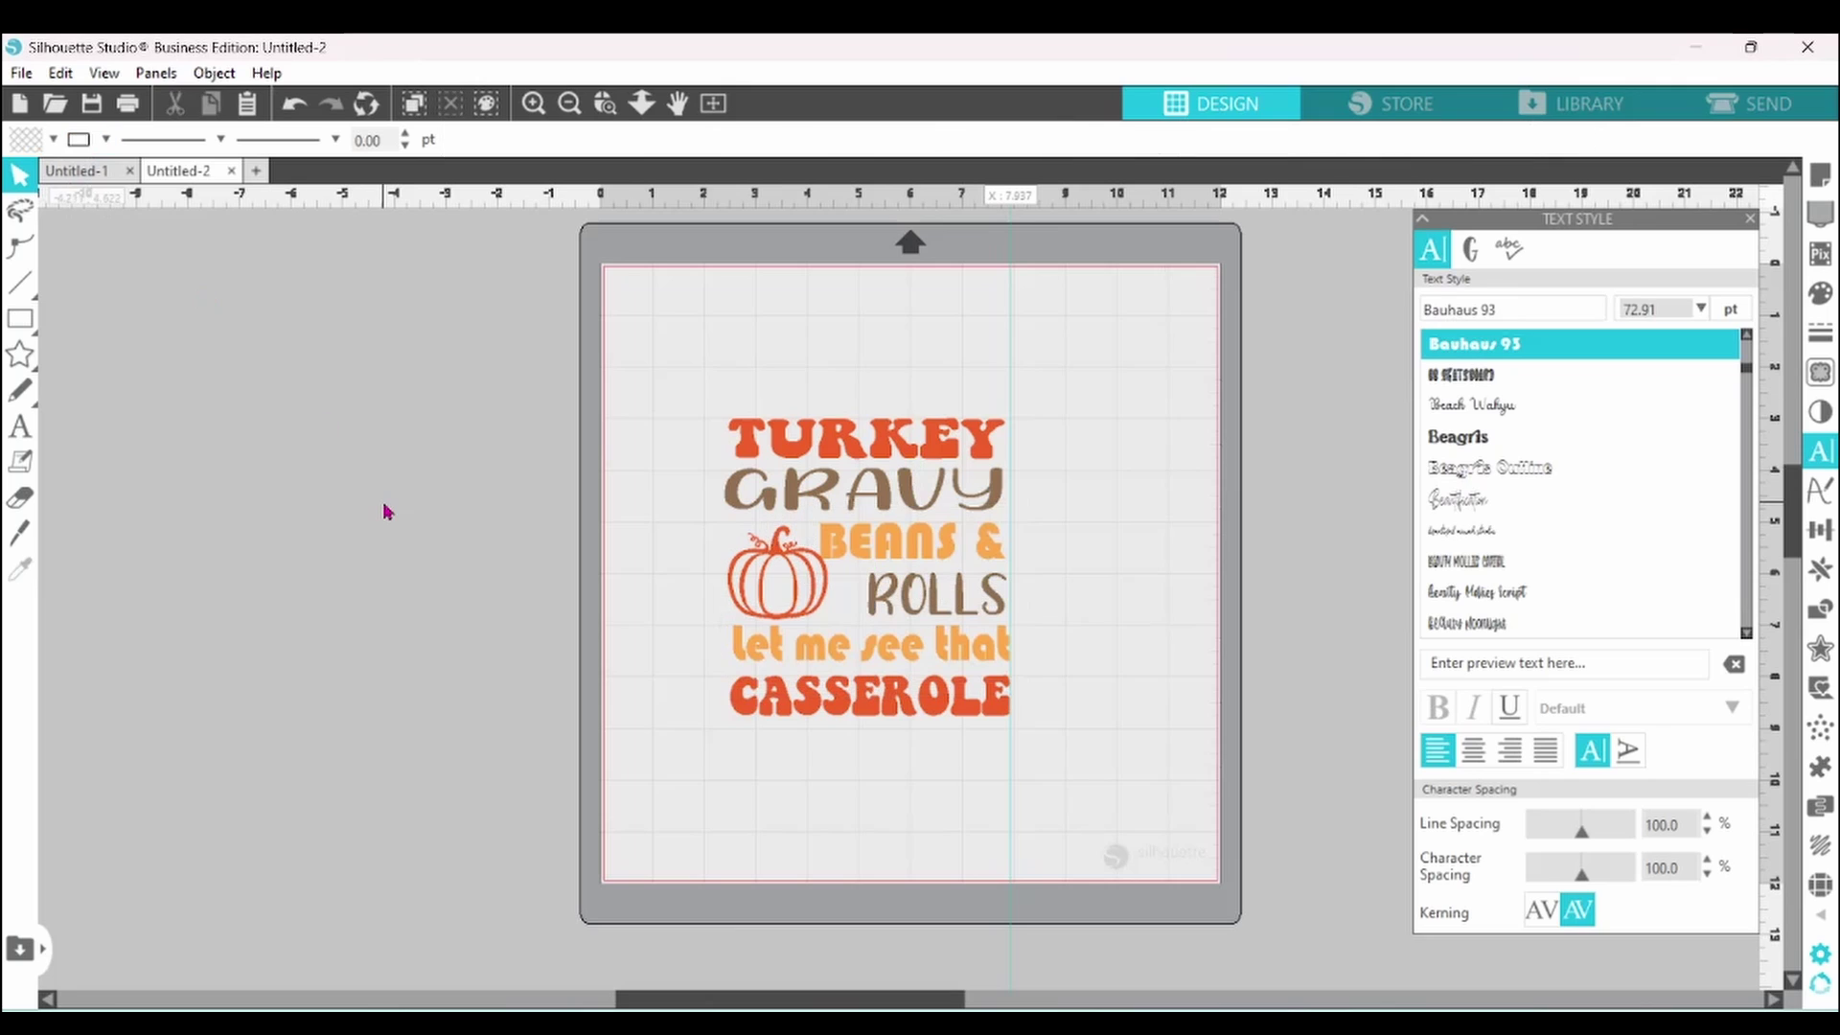
Widen TURKEY slightly to the left and warp it so its lower left end extends downward in a curve
{"action": "left_click", "coordinate": [747, 451]}
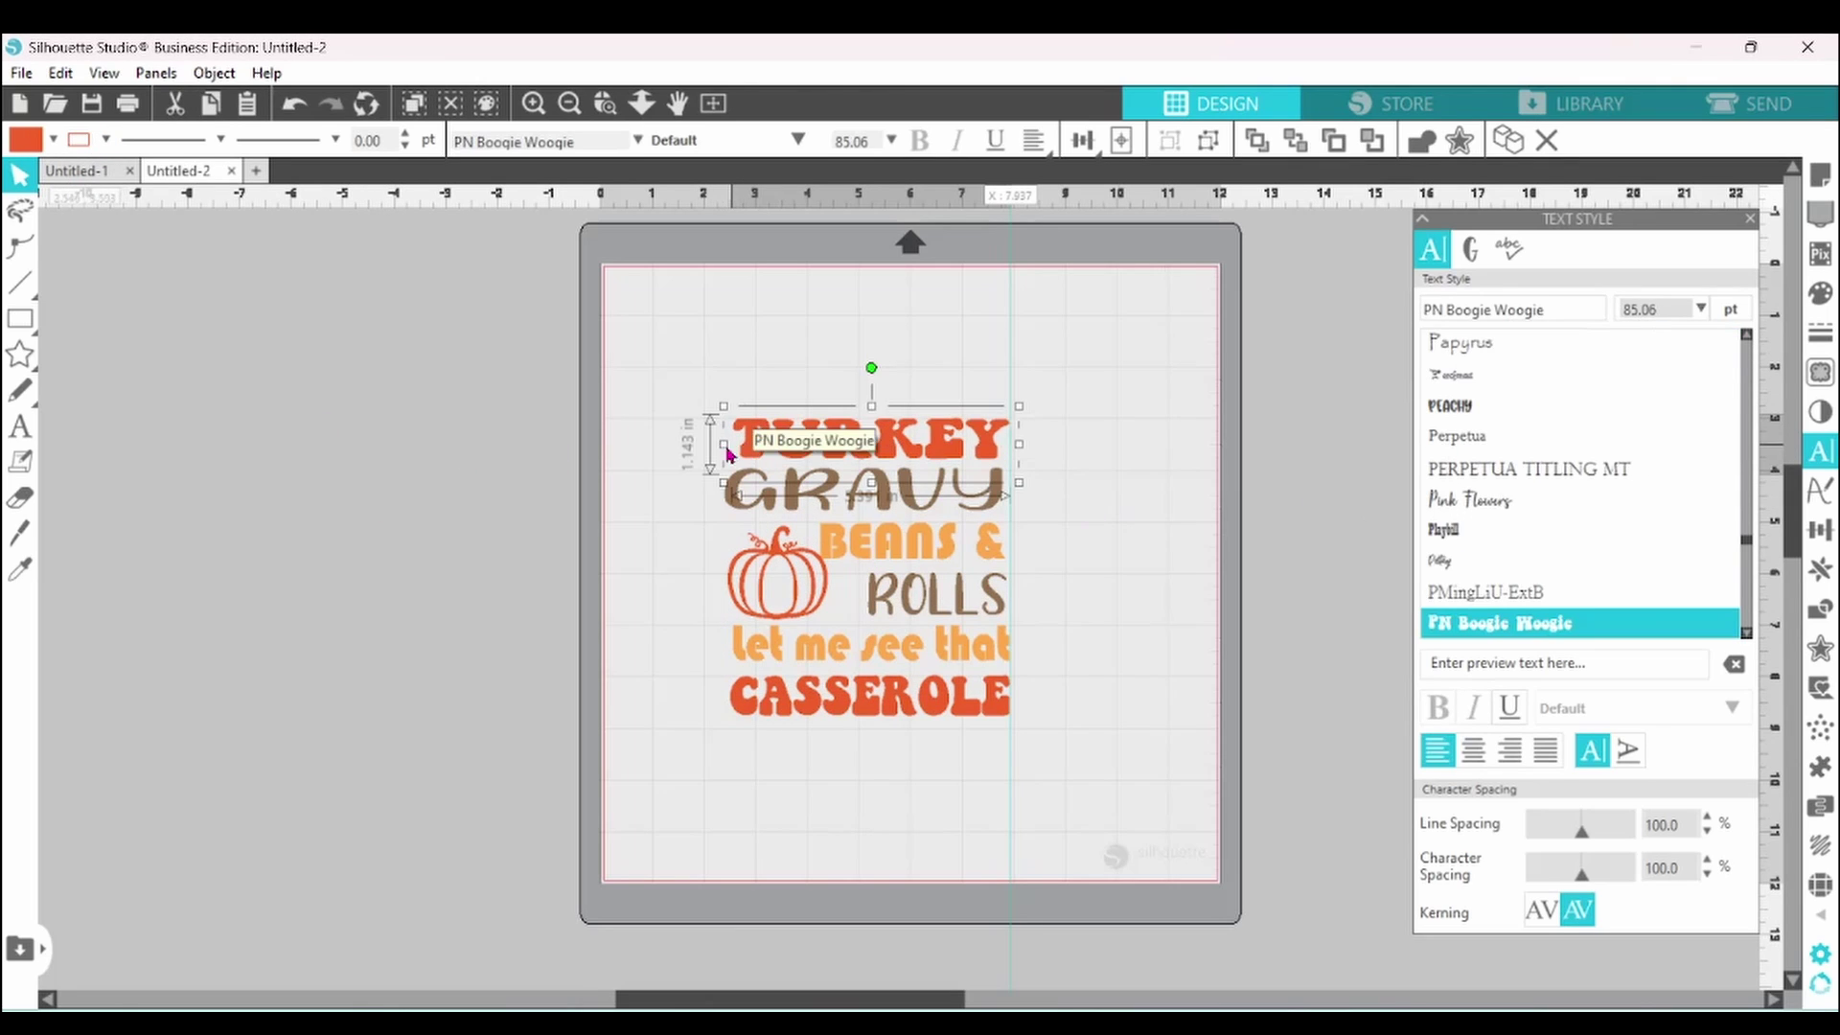
{"action": "left_click_drag", "start_coordinate": [724, 445], "coordinate": [714, 445]}
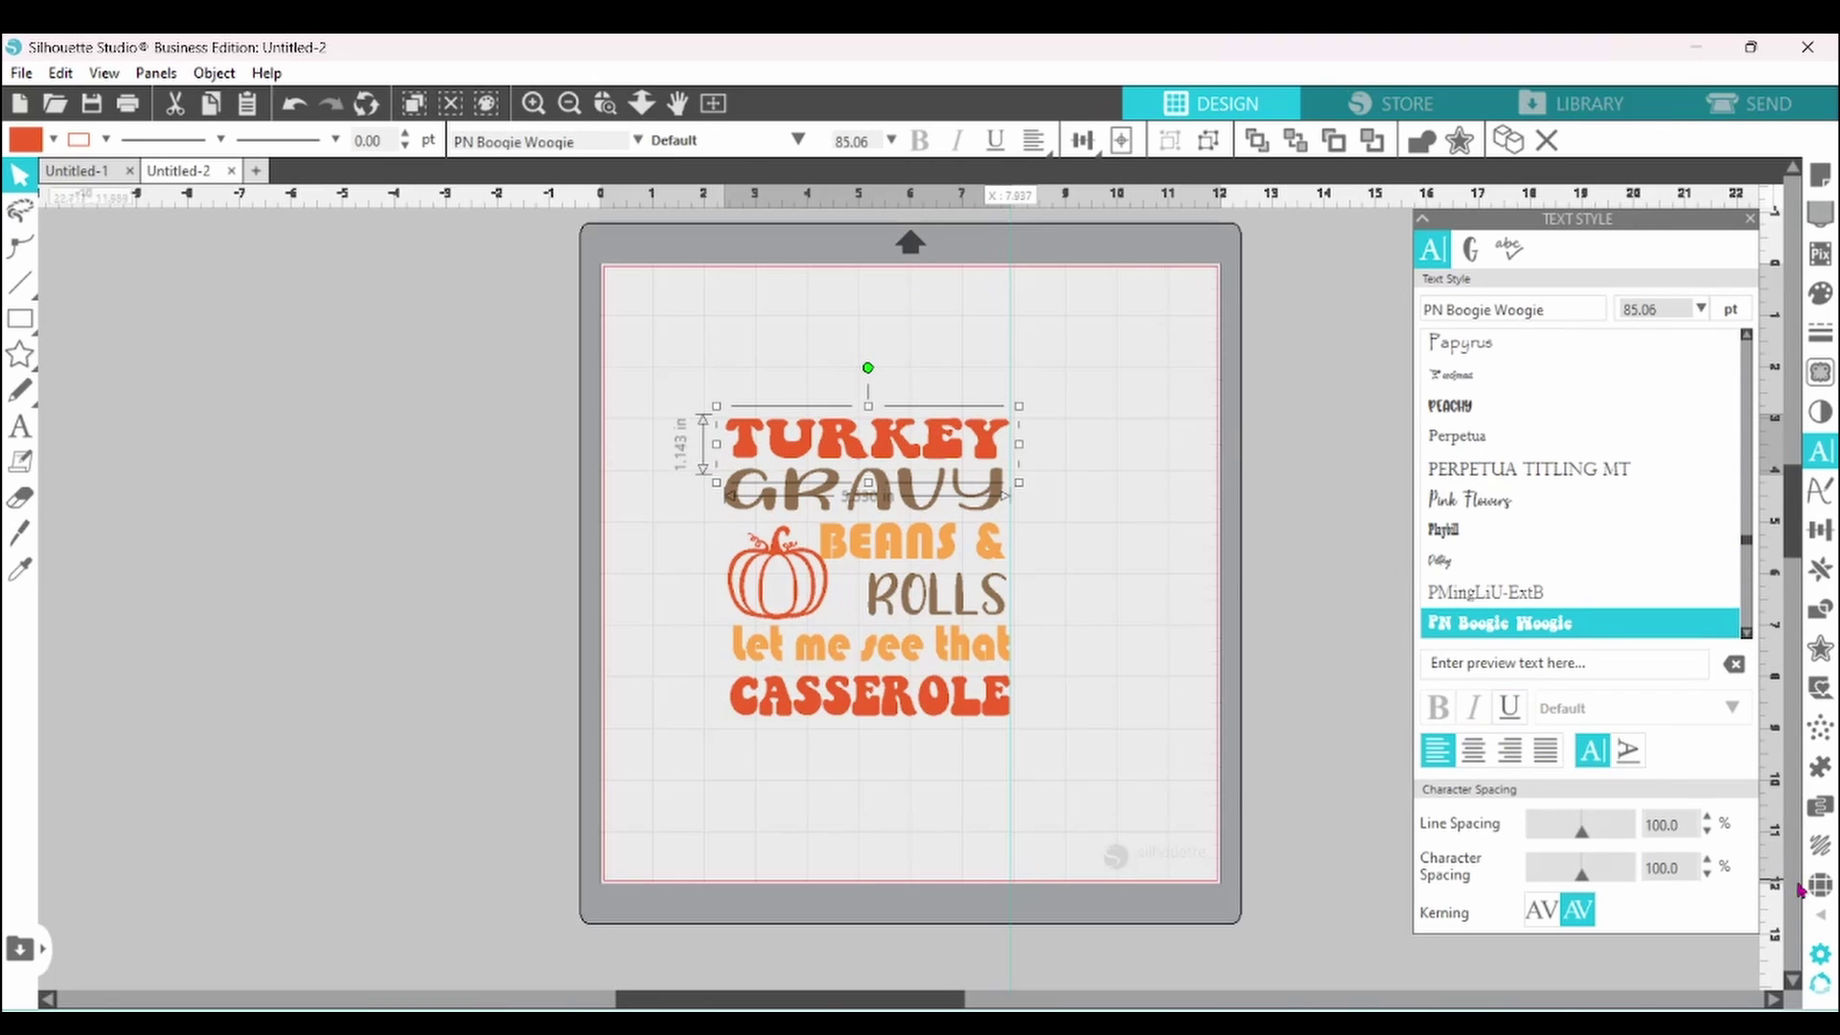
{"action": "left_click", "coordinate": [1820, 917]}
{"action": "left_click", "coordinate": [1702, 908]}
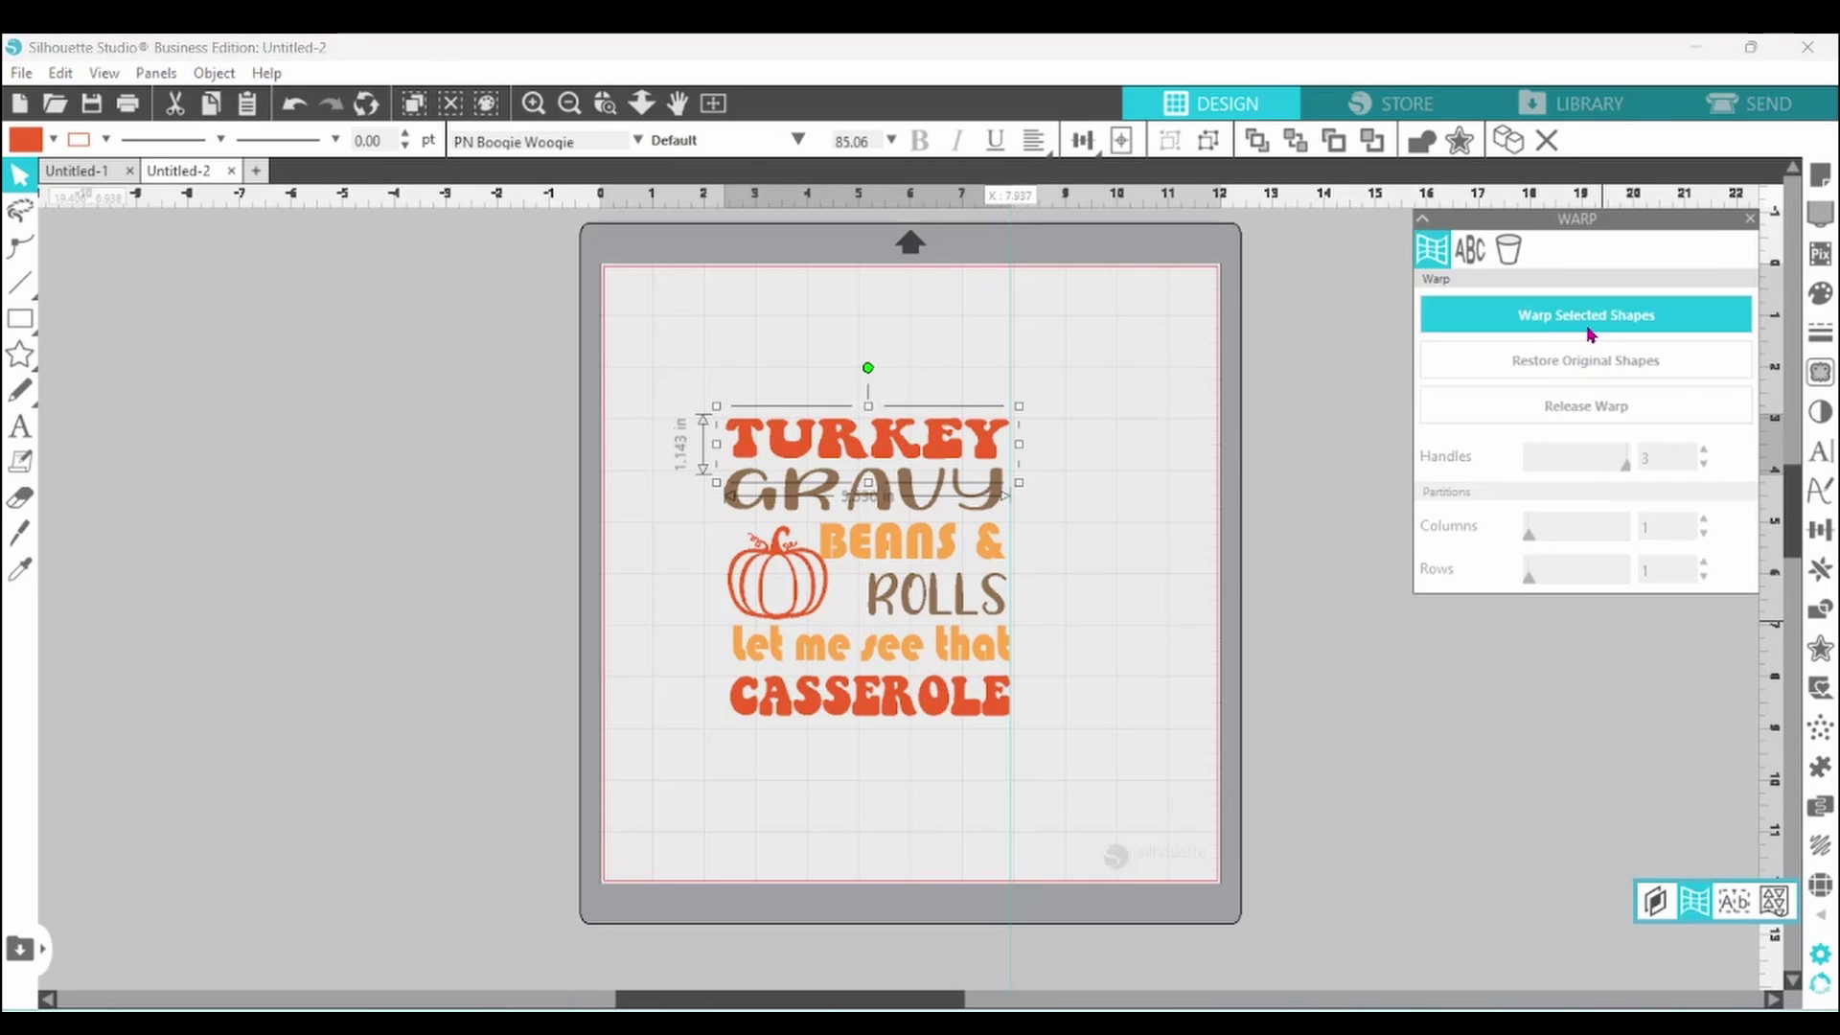
{"action": "left_click", "coordinate": [1589, 323]}
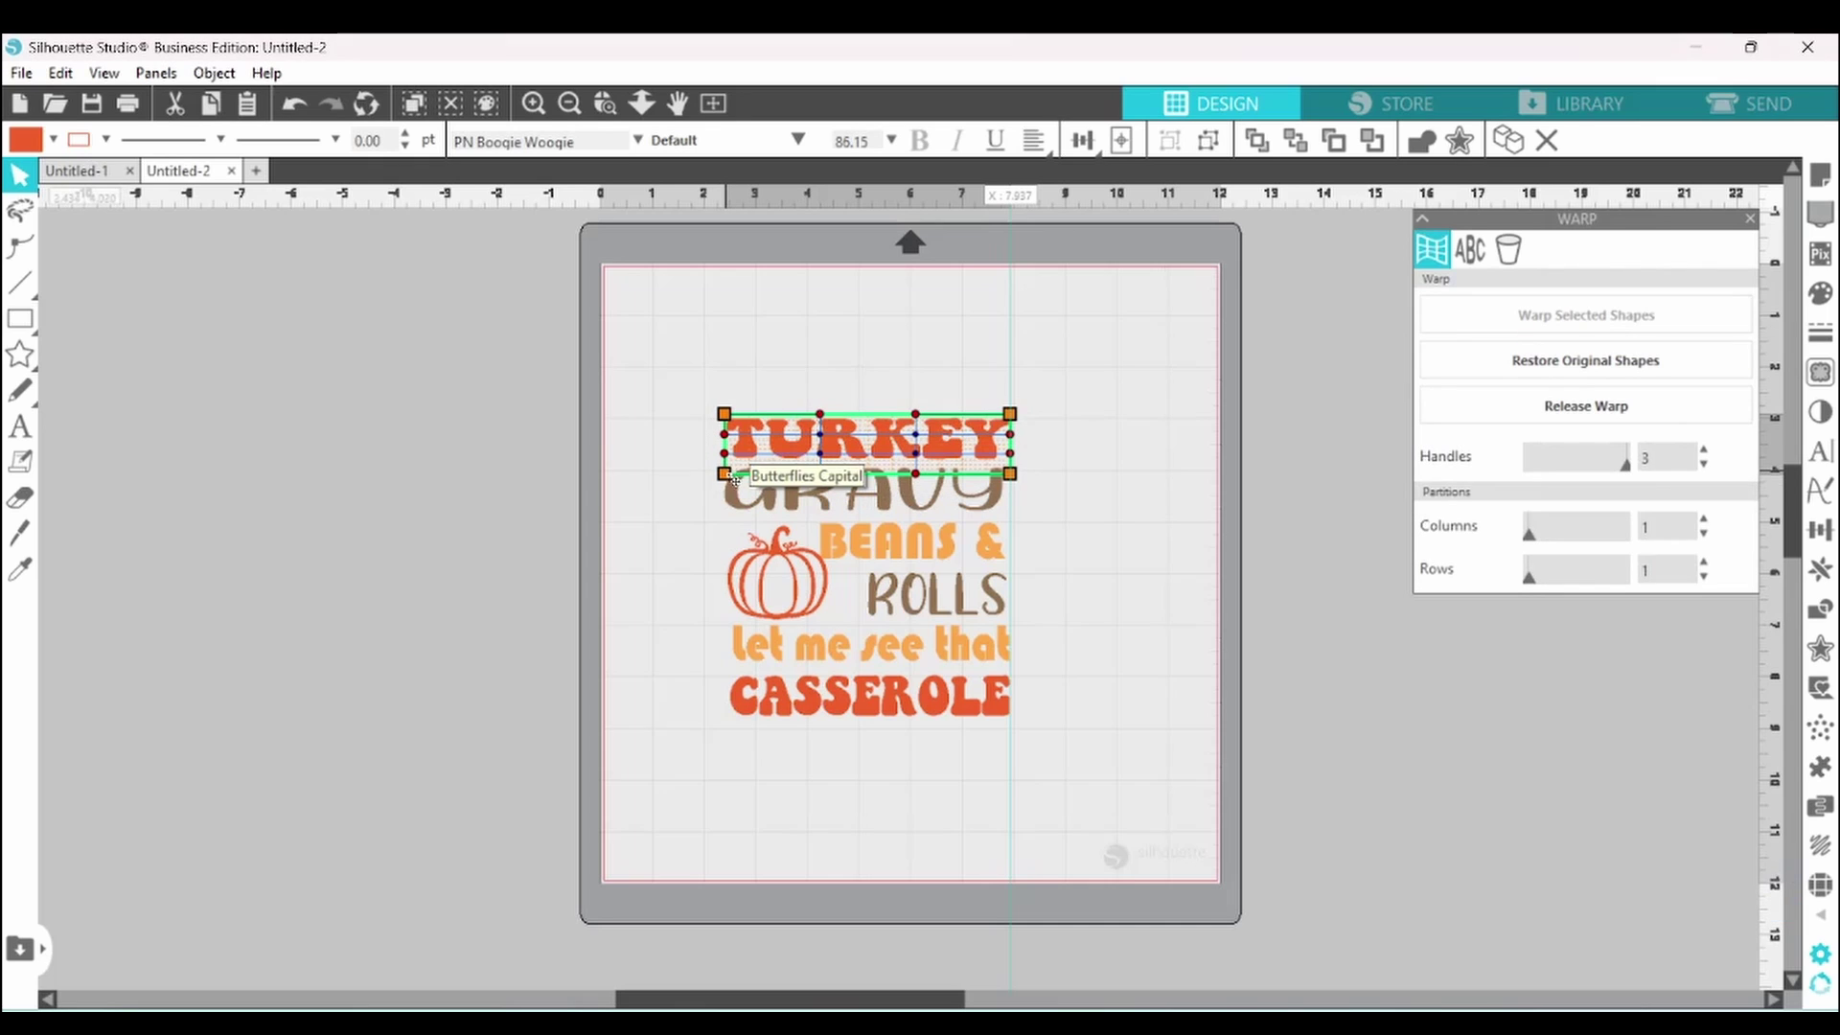
{"action": "left_click_drag", "start_coordinate": [733, 484], "coordinate": [726, 527]}
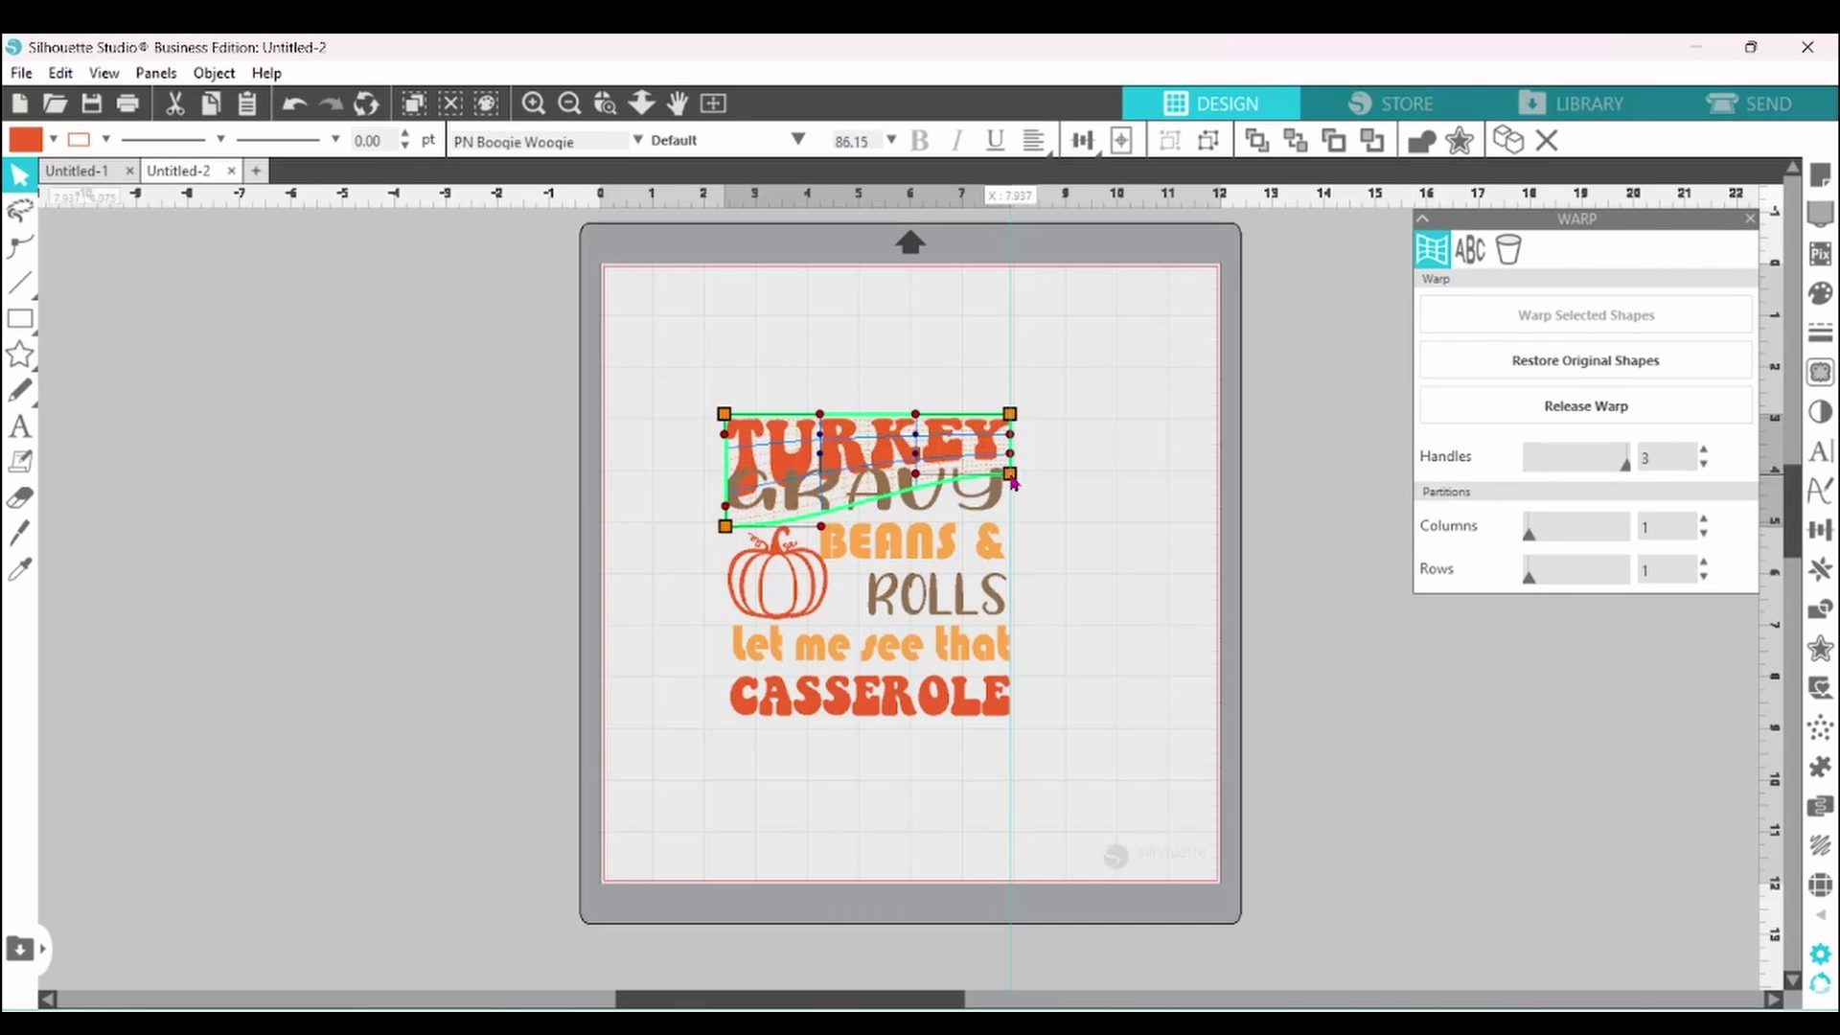
{"action": "left_click_drag", "start_coordinate": [1012, 477], "coordinate": [915, 440]}
{"action": "left_click_drag", "start_coordinate": [821, 525], "coordinate": [820, 482]}
Warp GRAVY so its left end bends downward and its top follows the curved underside of TURKEY
{"action": "left_click", "coordinate": [862, 488]}
{"action": "left_click", "coordinate": [1585, 316]}
{"action": "left_click_drag", "start_coordinate": [725, 523], "coordinate": [724, 565]}
{"action": "left_click_drag", "start_coordinate": [726, 469], "coordinate": [725, 495]}
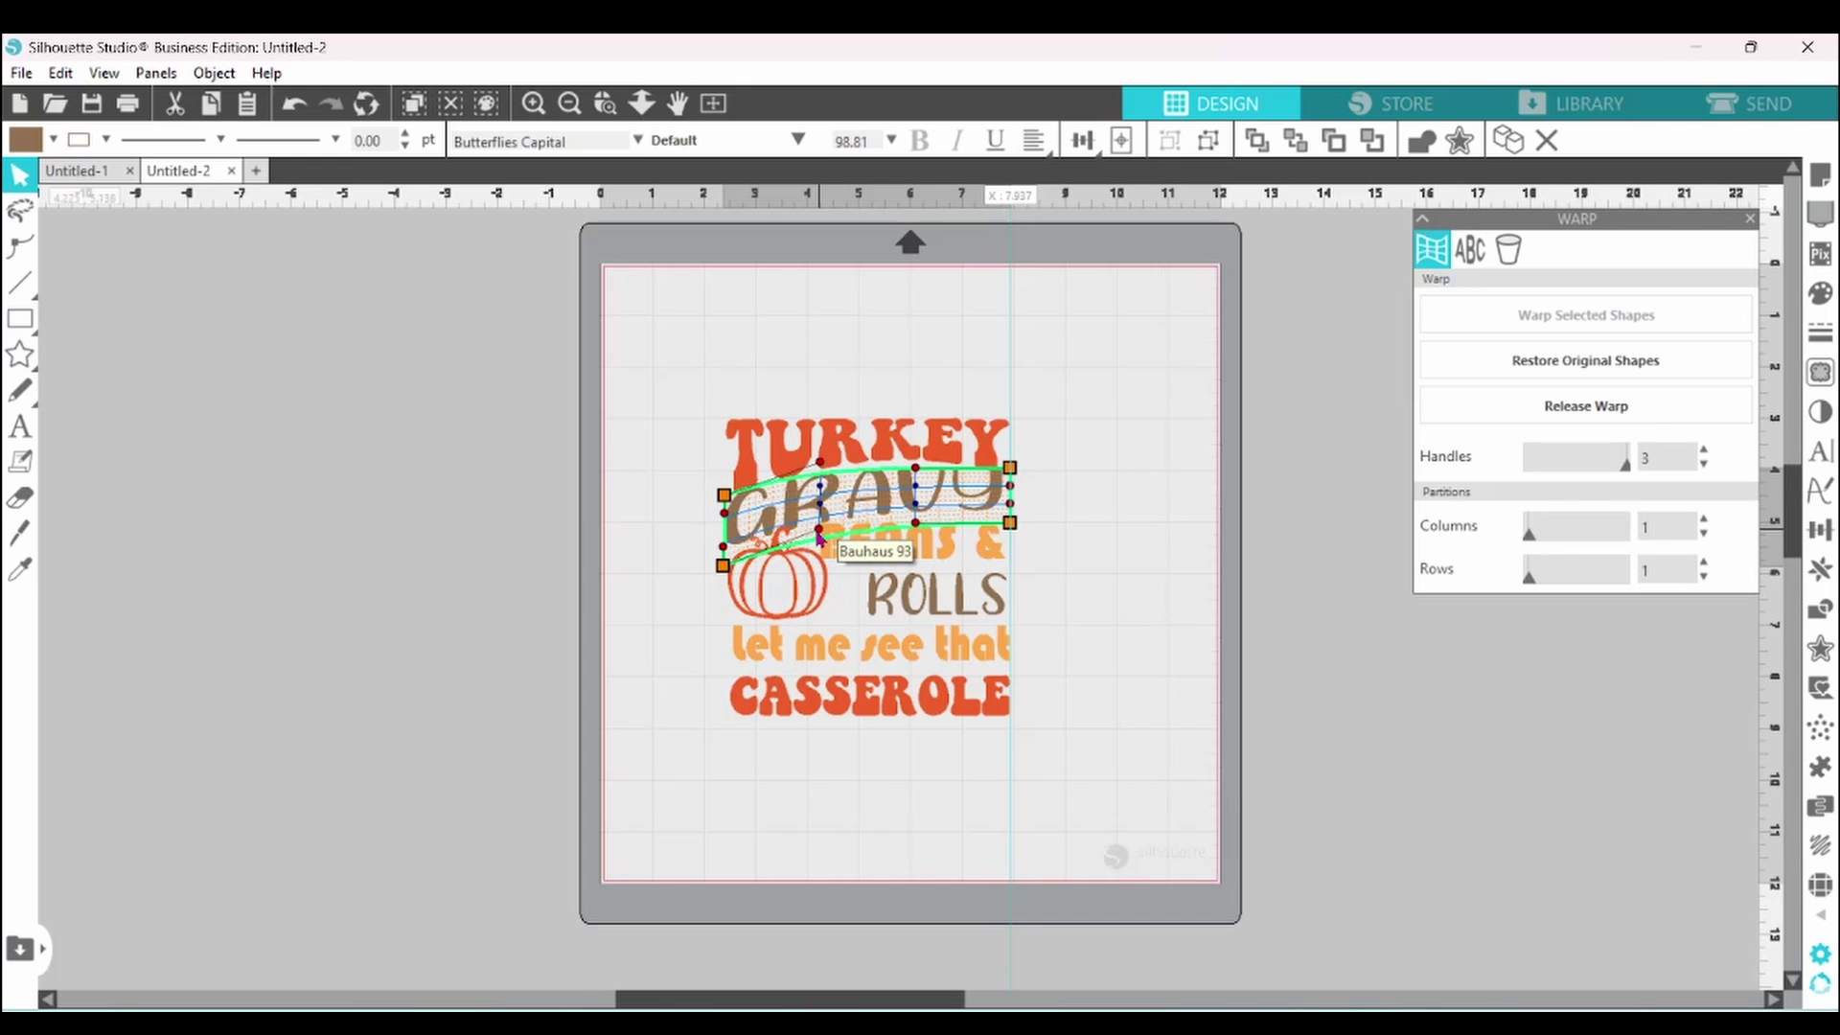
{"action": "left_click_drag", "start_coordinate": [1009, 468], "coordinate": [917, 447]}
{"action": "left_click_drag", "start_coordinate": [915, 522], "coordinate": [819, 523]}
Warp "BEANS &" so its upper left end stretches over toward the pumpkin and its top follows the underside of GRAVY
{"action": "left_click", "coordinate": [843, 549]}
{"action": "left_click", "coordinate": [827, 494]}
{"action": "left_click", "coordinate": [843, 539]}
{"action": "left_click", "coordinate": [1586, 315]}
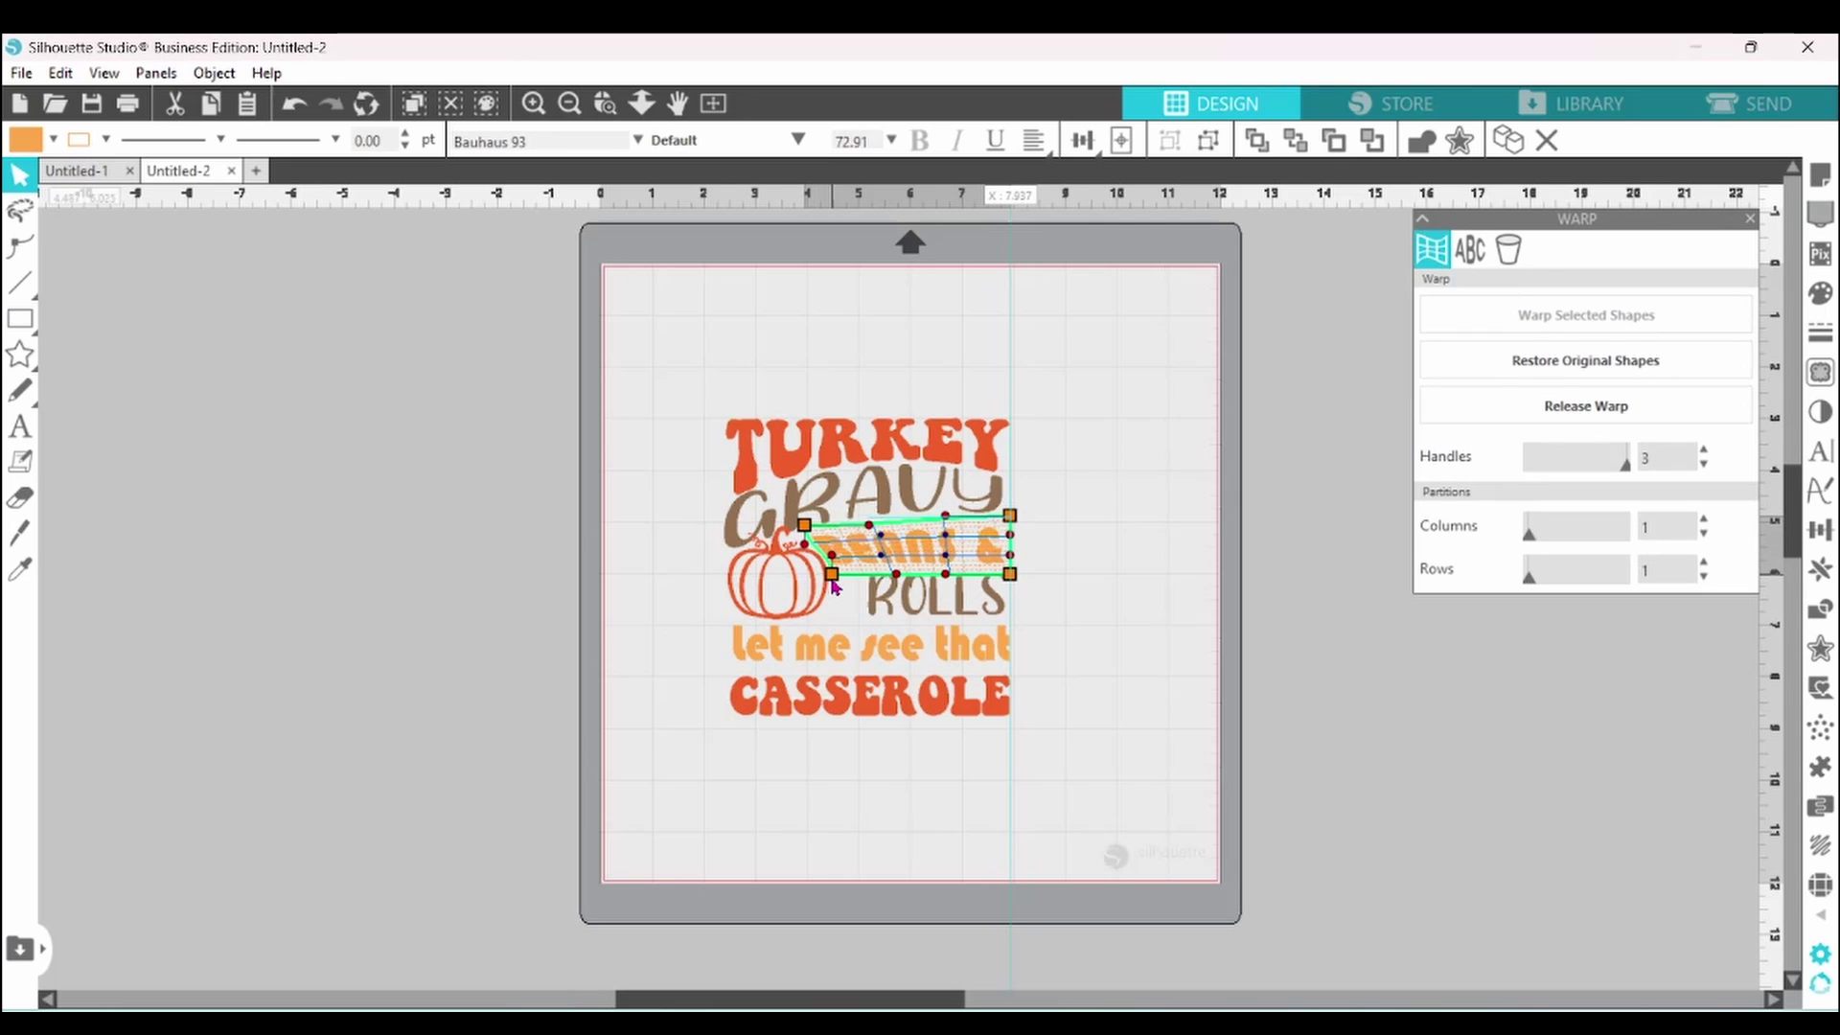
{"action": "left_click_drag", "start_coordinate": [804, 524], "coordinate": [855, 496]}
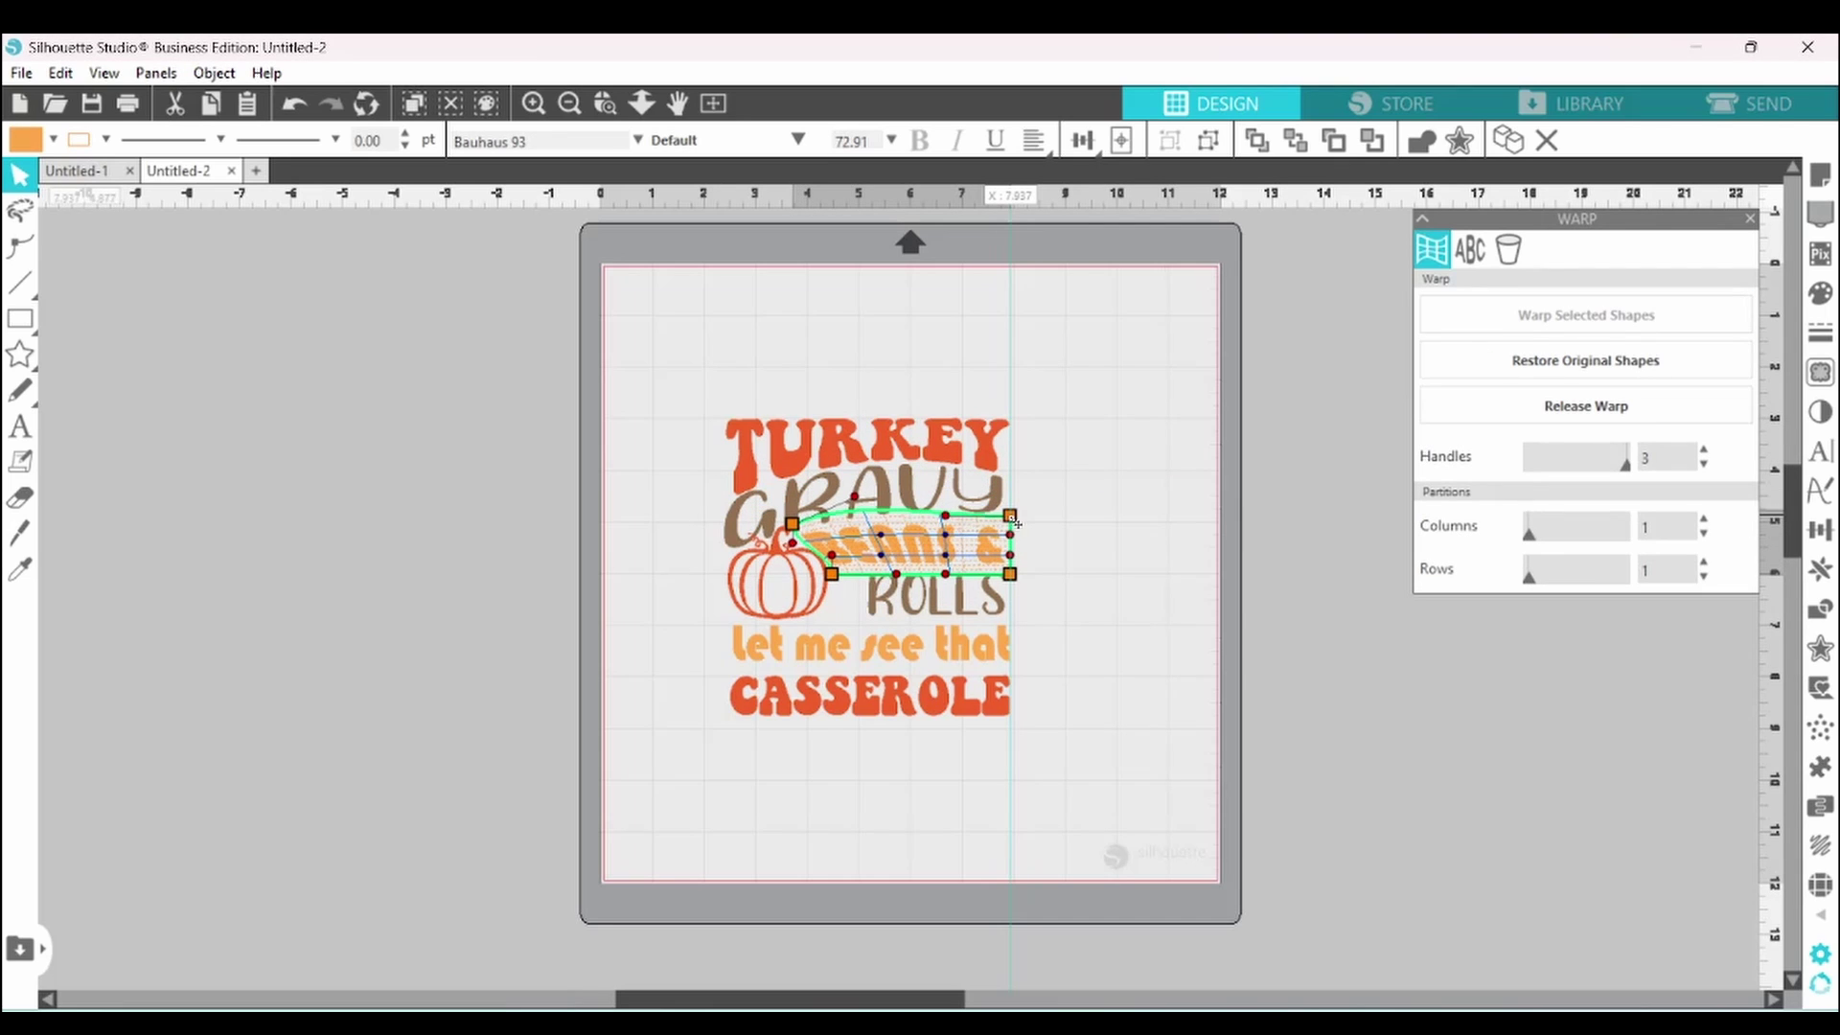
Widen ROLLS toward the pumpkin and warp both "BEANS &" and ROLLS so their edges fill the gaps between the lines
{"action": "left_click", "coordinate": [836, 614]}
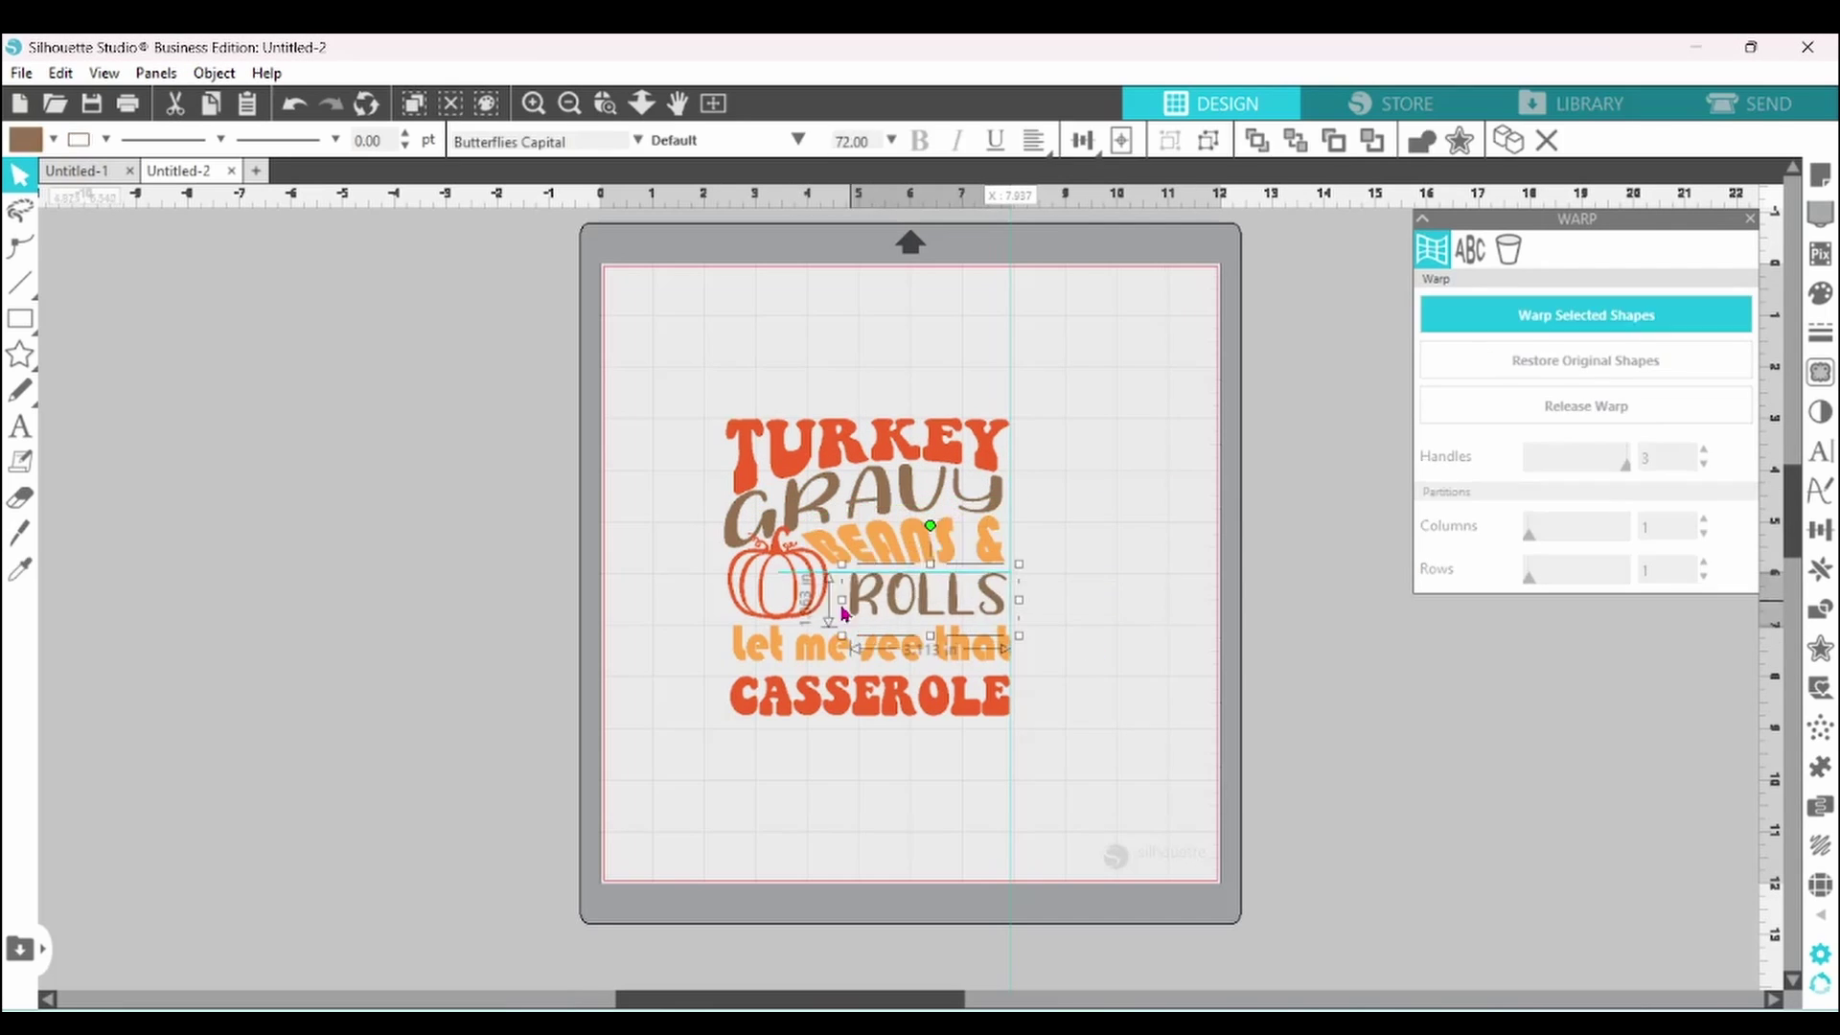
{"action": "left_click", "coordinate": [899, 583]}
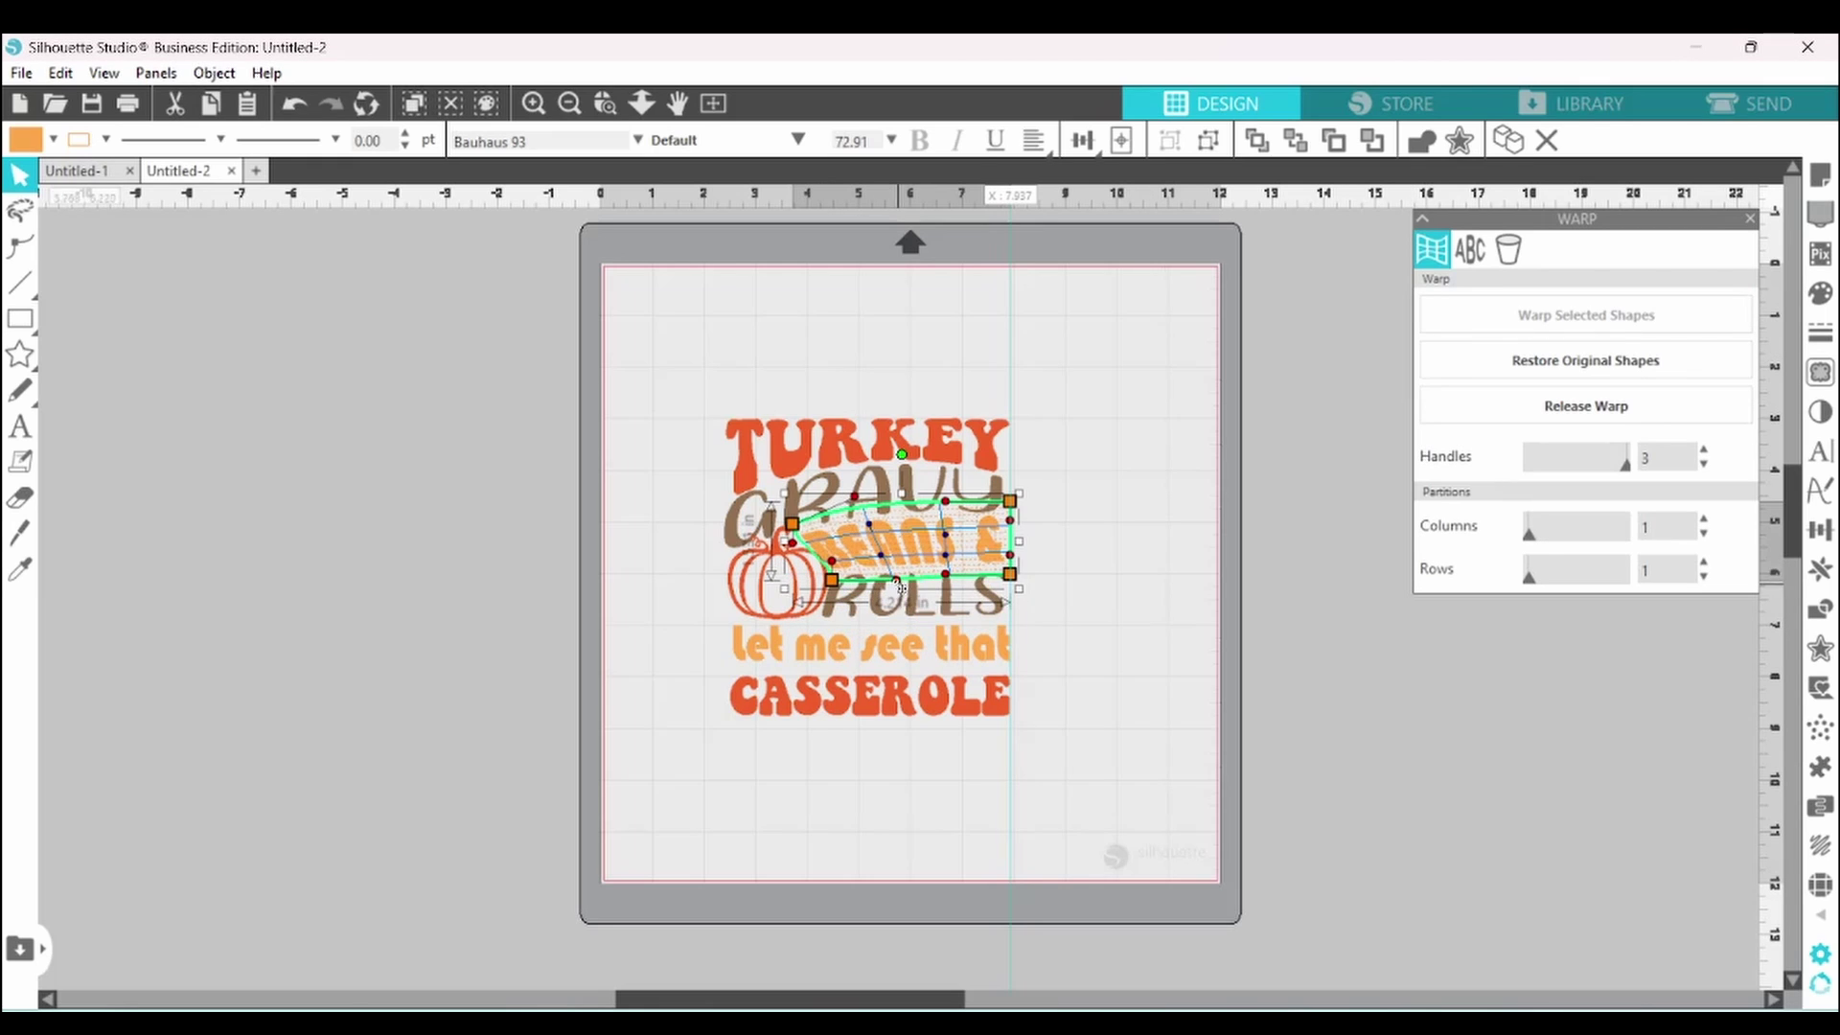
{"action": "left_click", "coordinate": [948, 584]}
{"action": "left_click_drag", "start_coordinate": [898, 582], "coordinate": [947, 586]}
{"action": "left_click", "coordinate": [944, 551]}
{"action": "left_click", "coordinate": [1121, 623]}
{"action": "left_click", "coordinate": [867, 551]}
{"action": "left_click_drag", "start_coordinate": [829, 578], "coordinate": [944, 491]}
{"action": "left_click", "coordinate": [1091, 623]}
{"action": "left_click", "coordinate": [886, 546]}
{"action": "left_click", "coordinate": [1076, 574]}
Nudge "Let me see that" and CASSEROLE upward to tighten the spacing below ROLLS
{"action": "left_click_drag", "start_coordinate": [997, 647], "coordinate": [997, 645]}
{"action": "left_click_drag", "start_coordinate": [1003, 707], "coordinate": [1003, 698]}
{"action": "left_click", "coordinate": [1063, 712]}
Release the warp on TURKEY and group its separated letters
{"action": "left_click", "coordinate": [748, 442]}
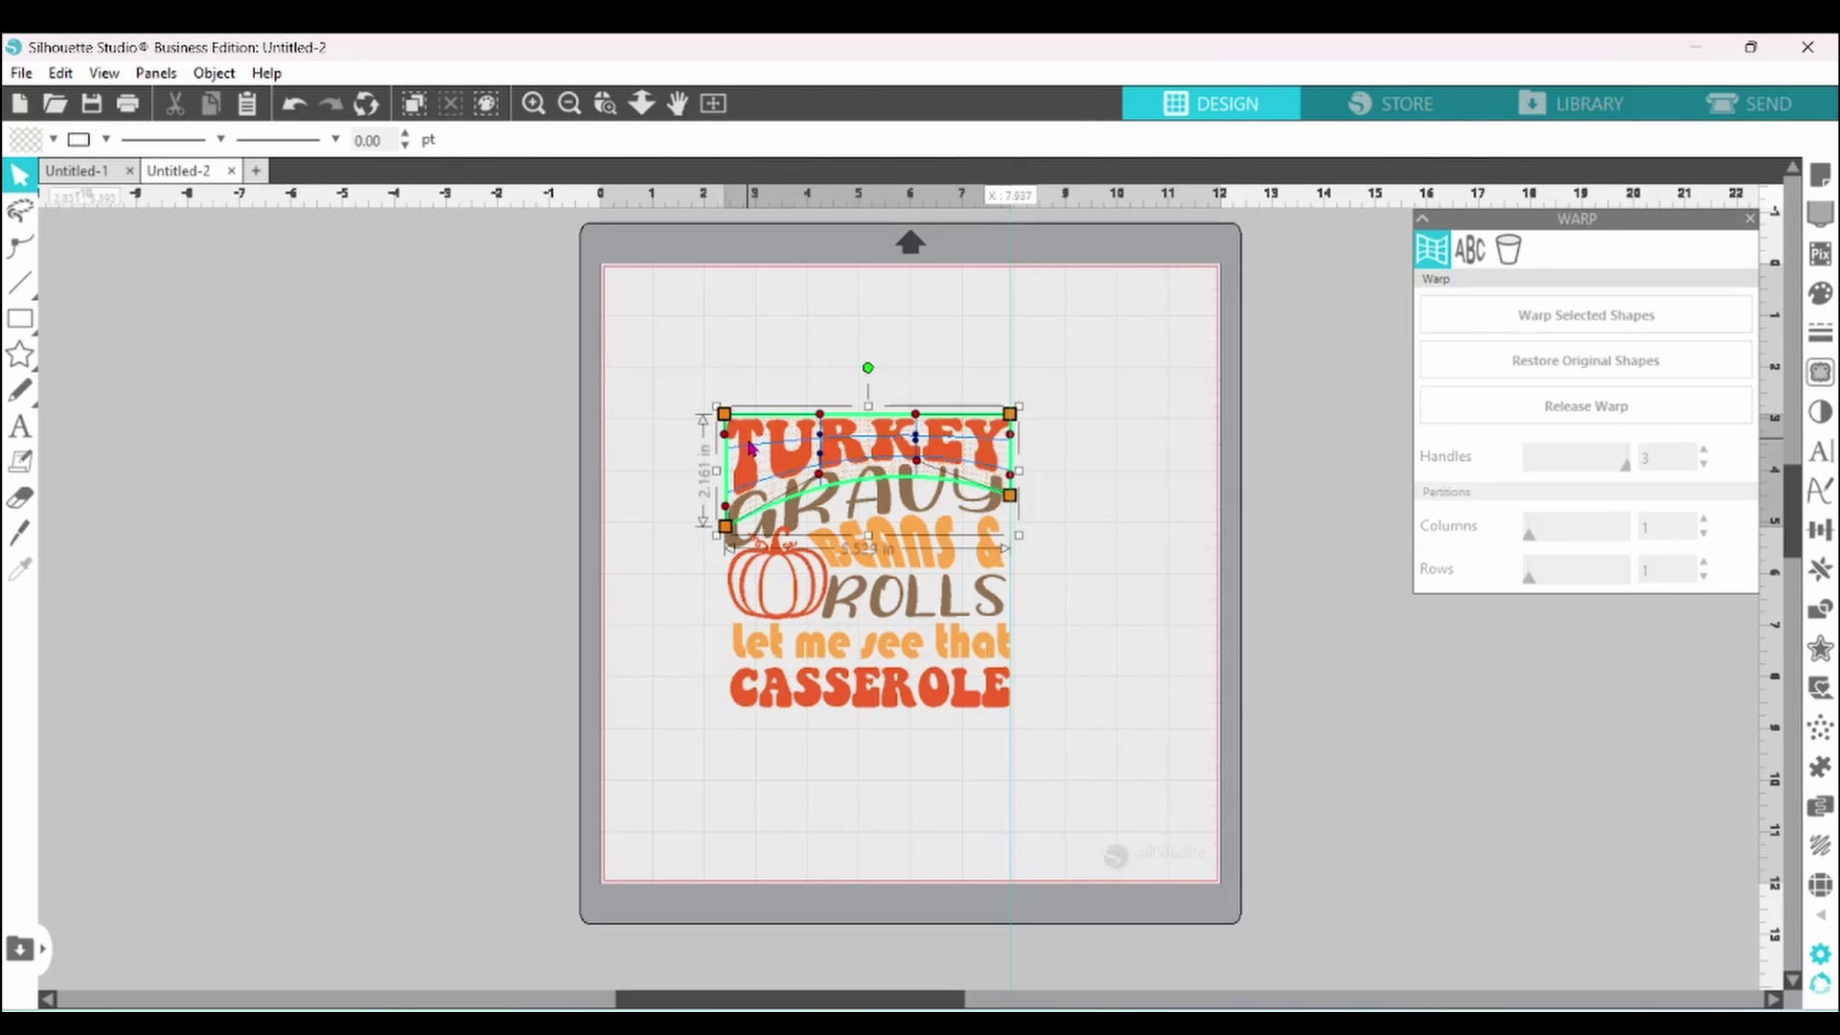
{"action": "left_click", "coordinate": [1482, 403]}
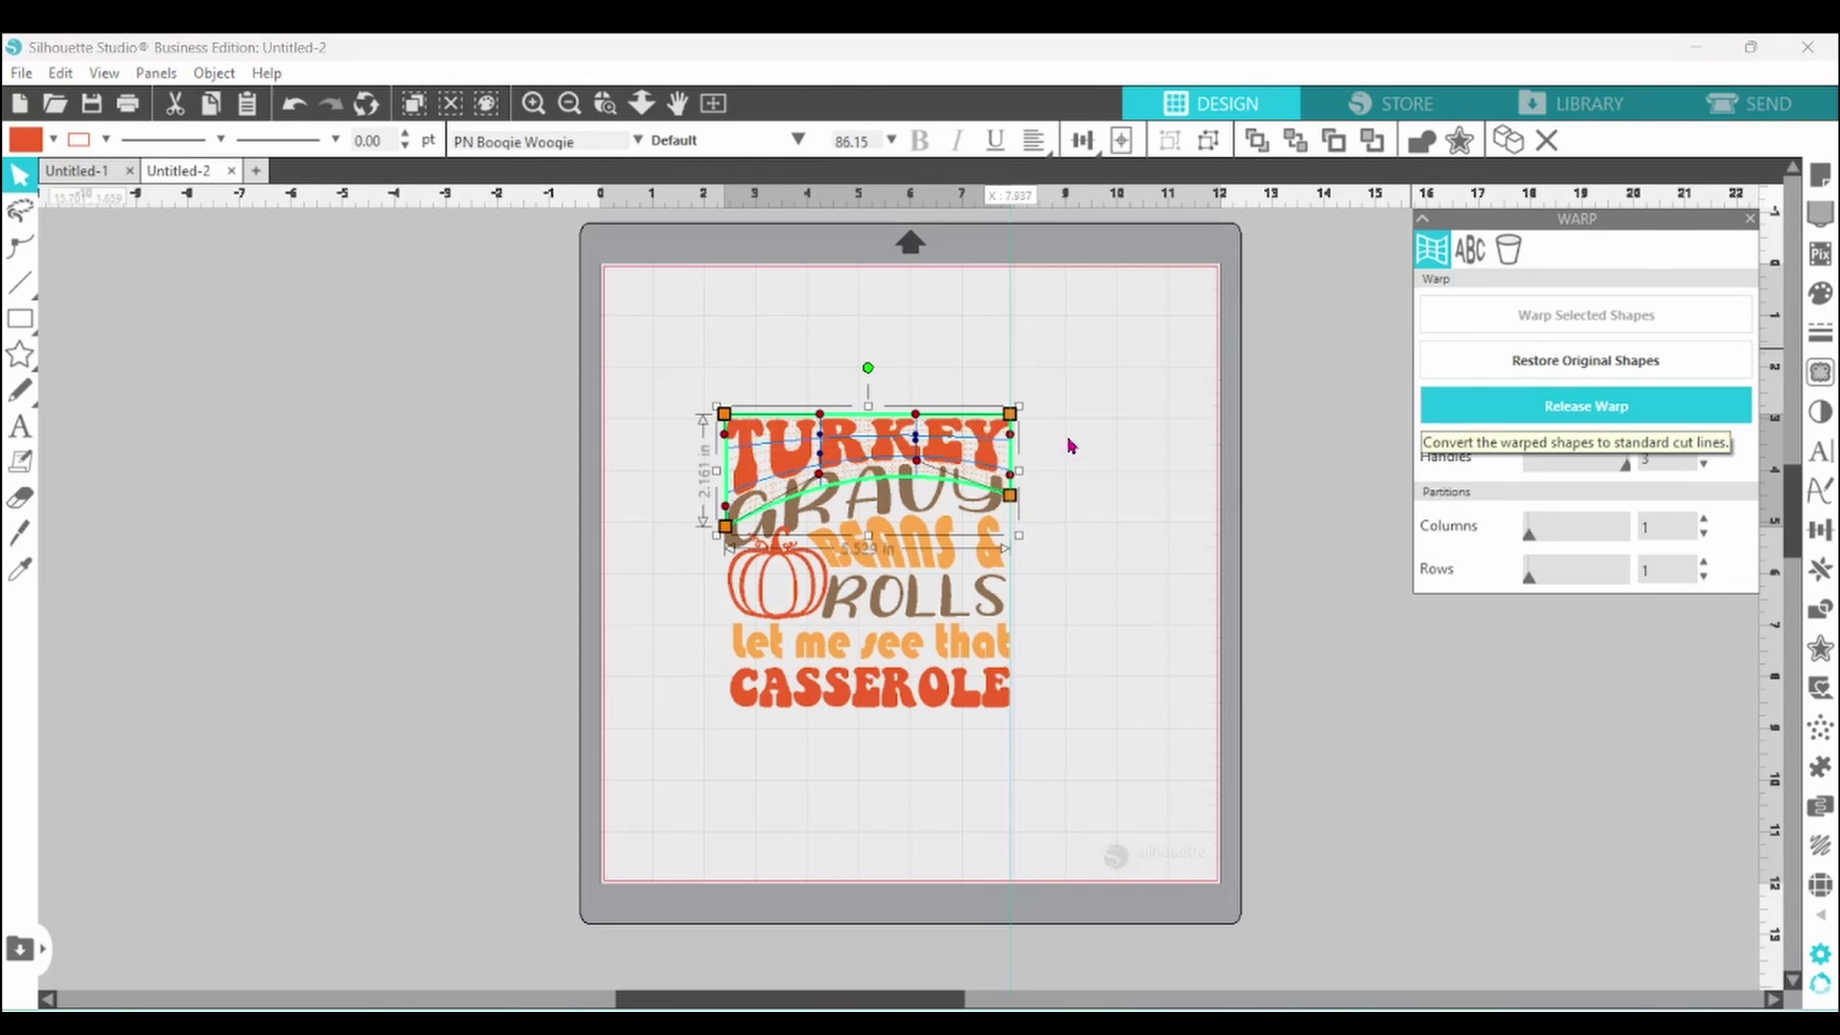
{"action": "right_click", "coordinate": [993, 461]}
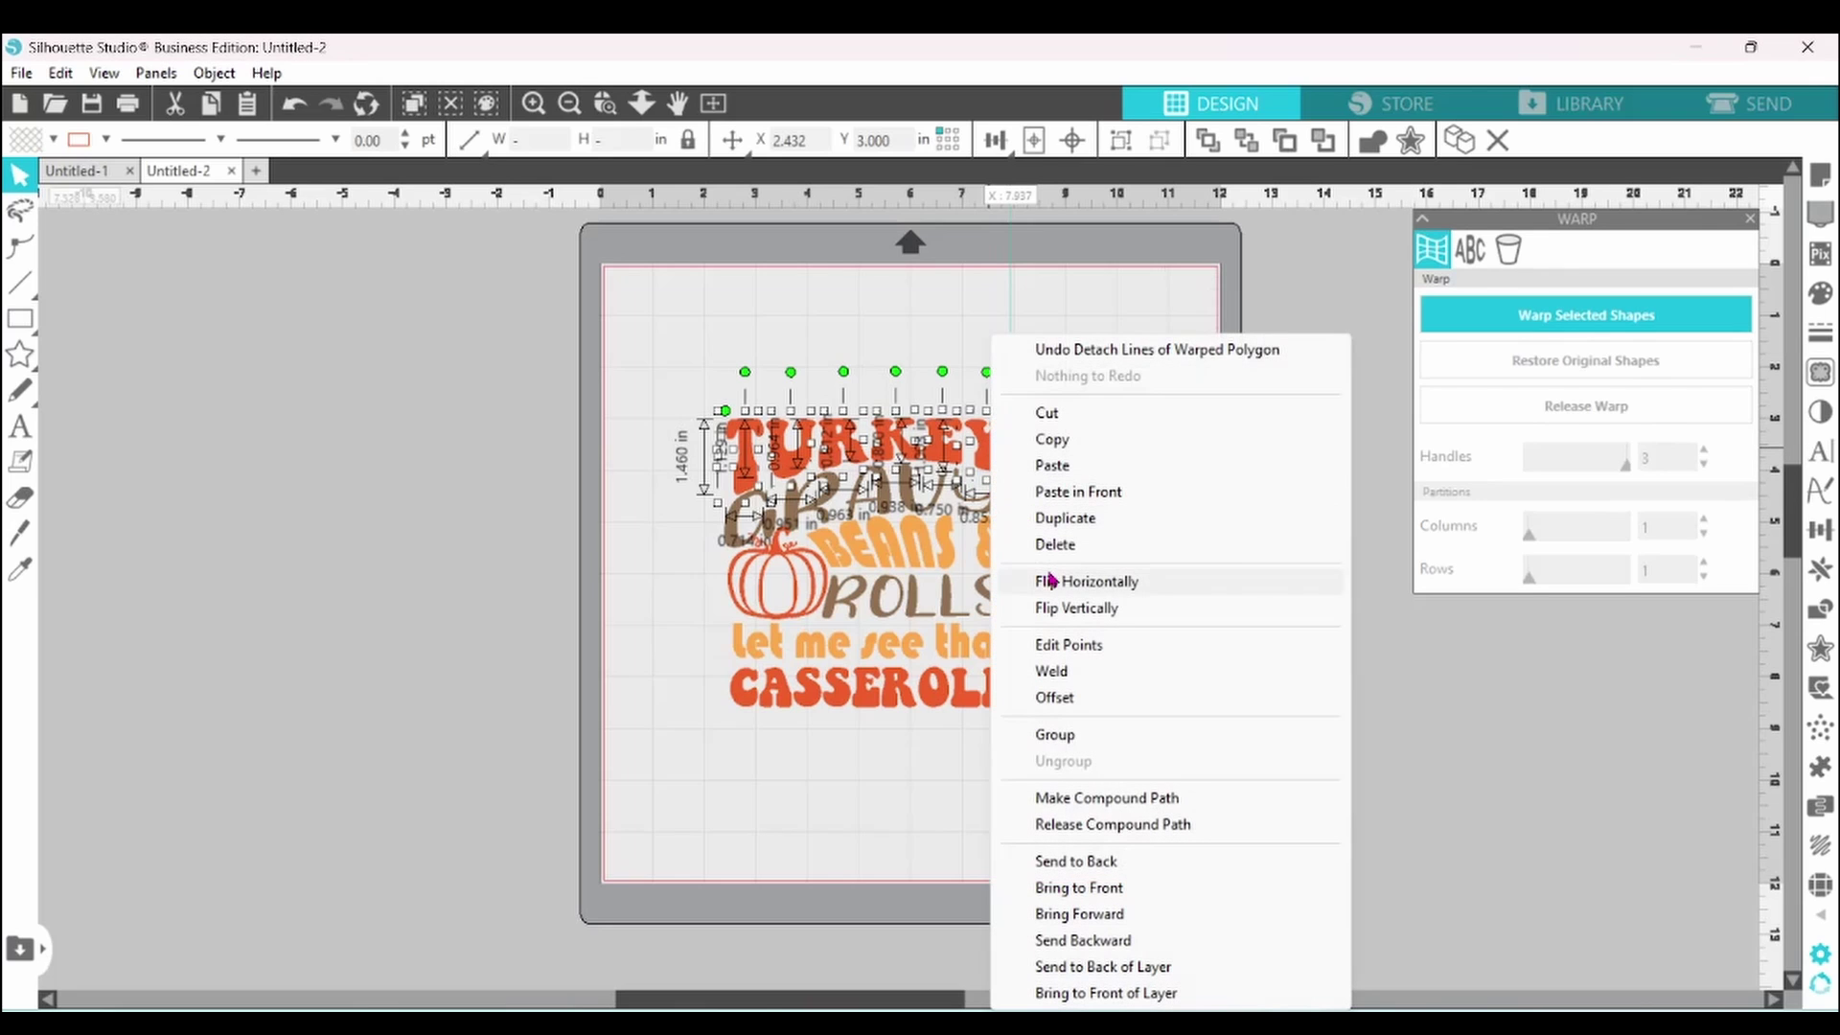
{"action": "left_click", "coordinate": [1062, 736]}
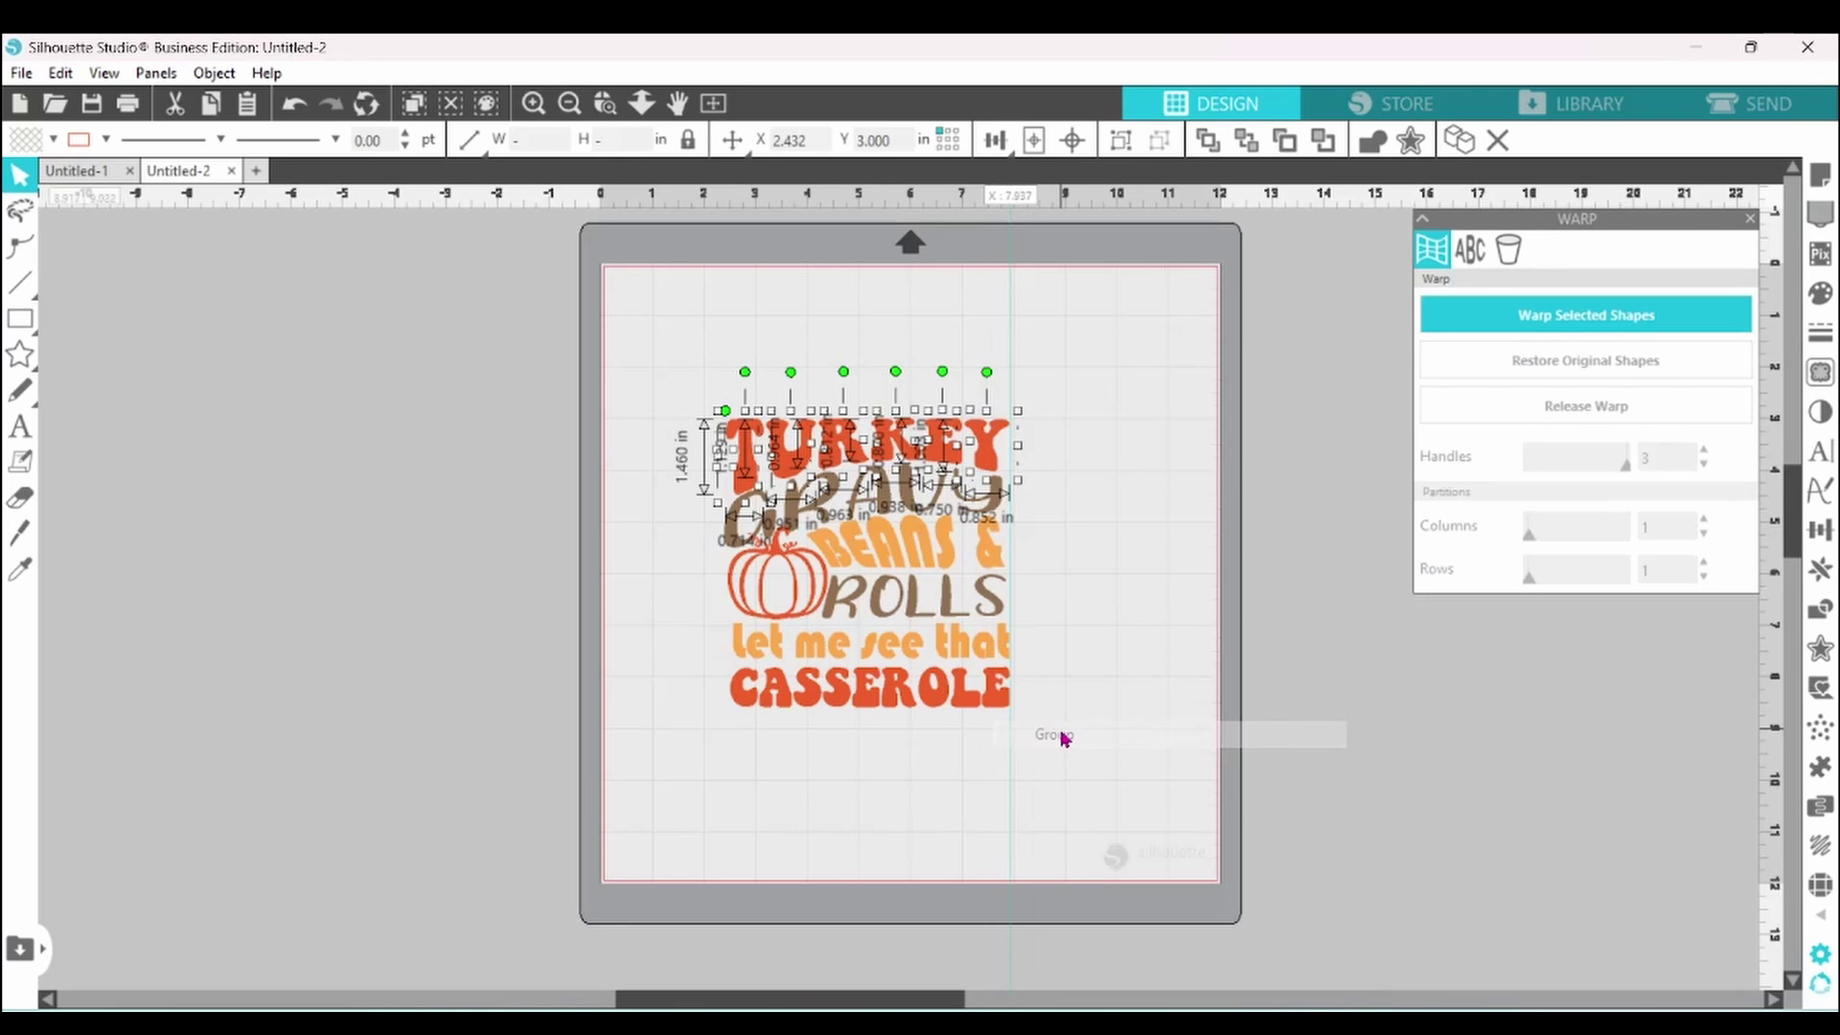
Release the warp on GRAVY and group its separated letters
{"action": "left_click", "coordinate": [1001, 508]}
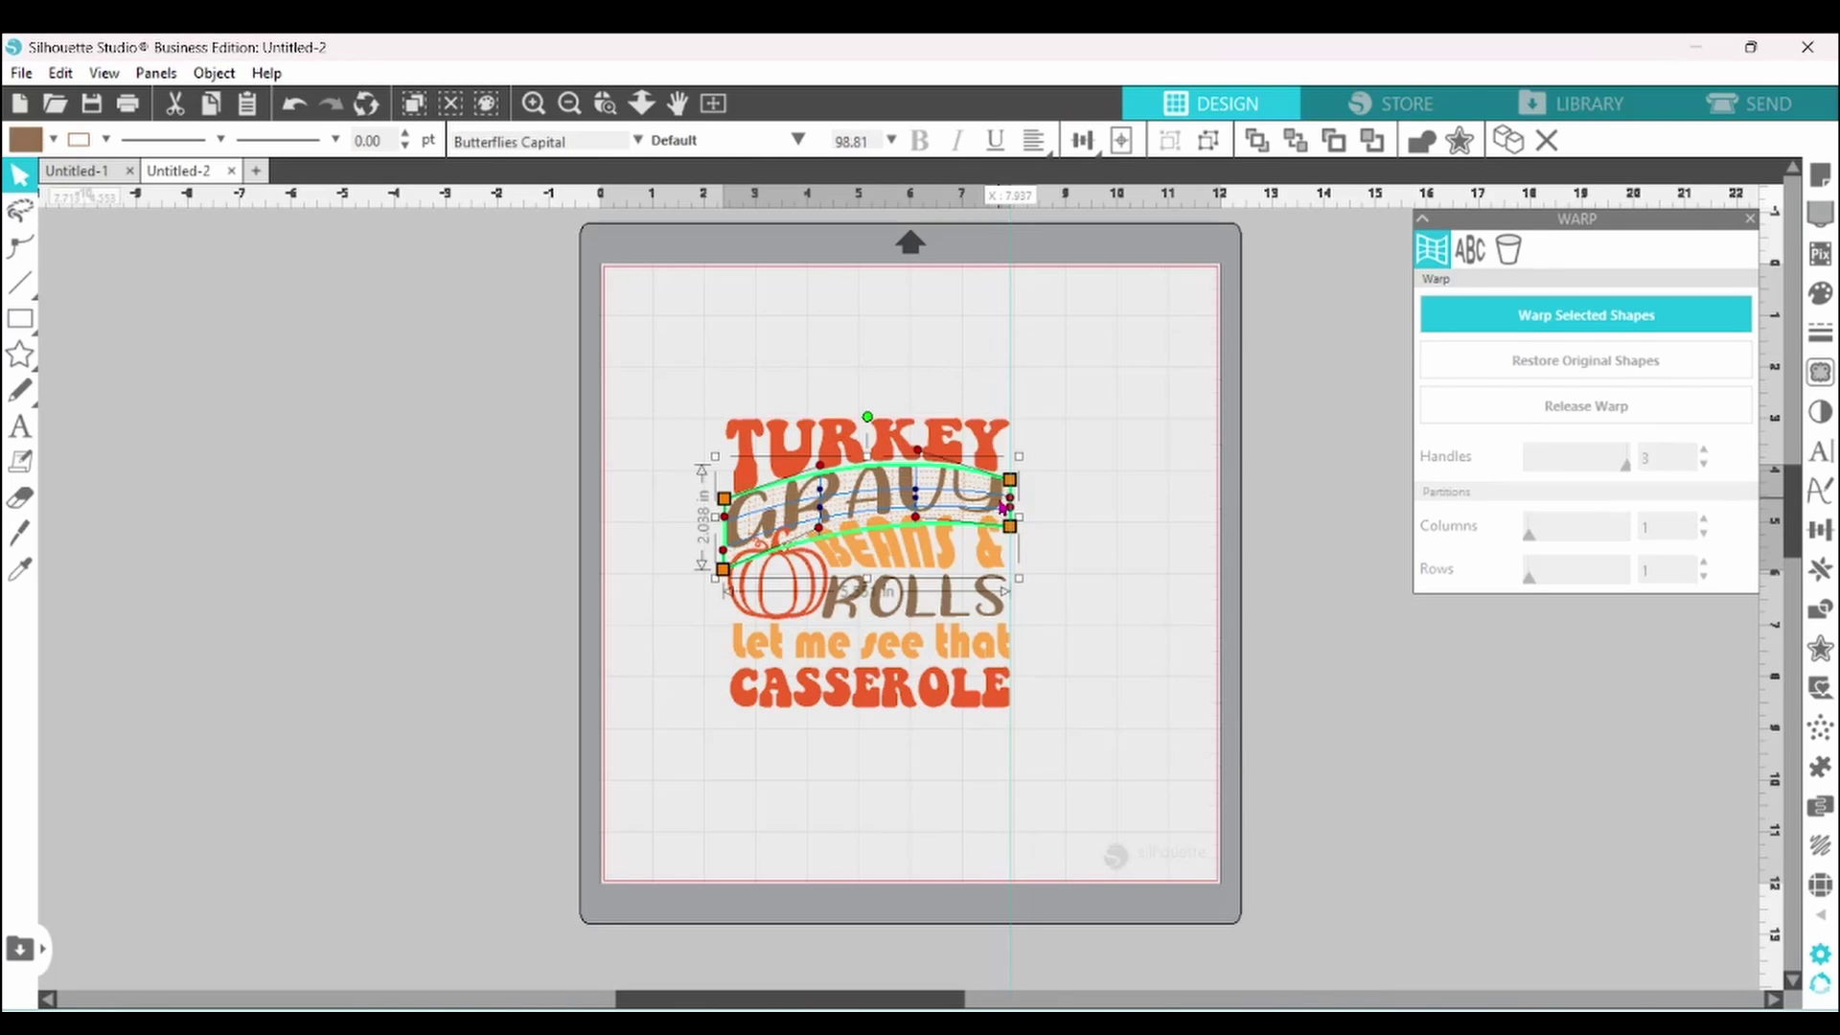
{"action": "left_click", "coordinate": [1452, 424]}
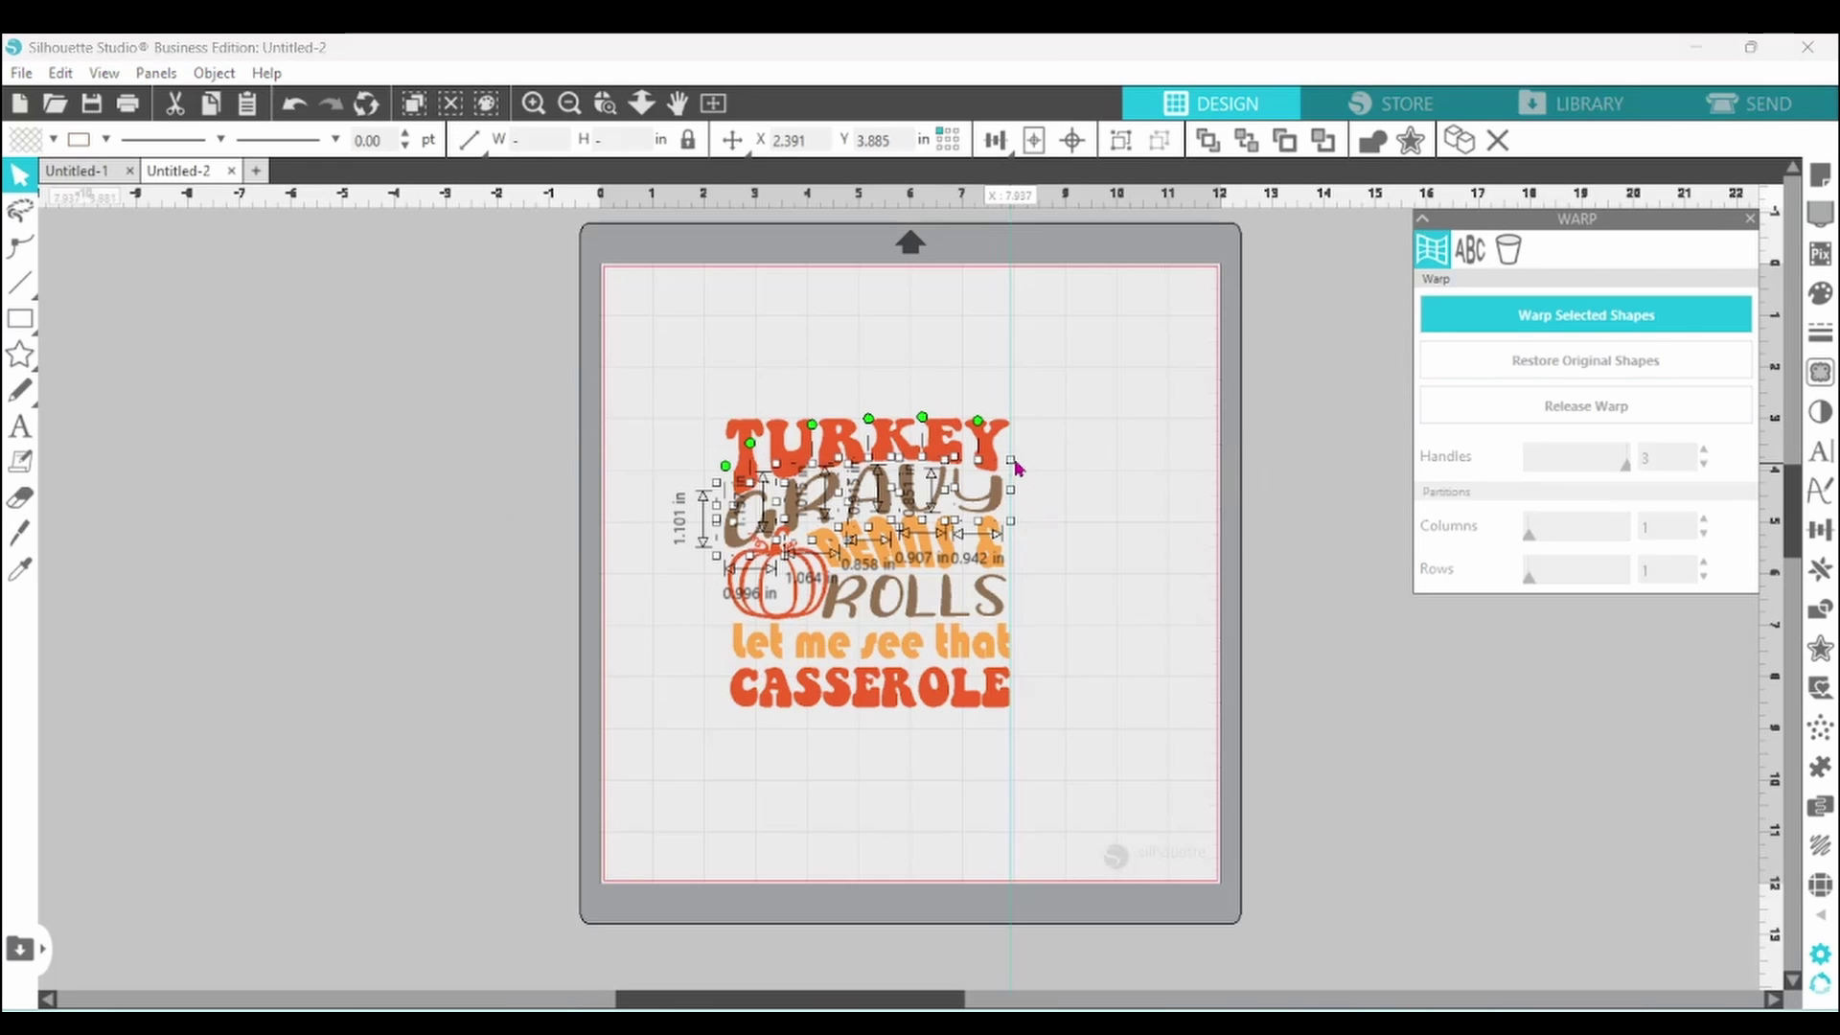
{"action": "right_click", "coordinate": [1009, 460]}
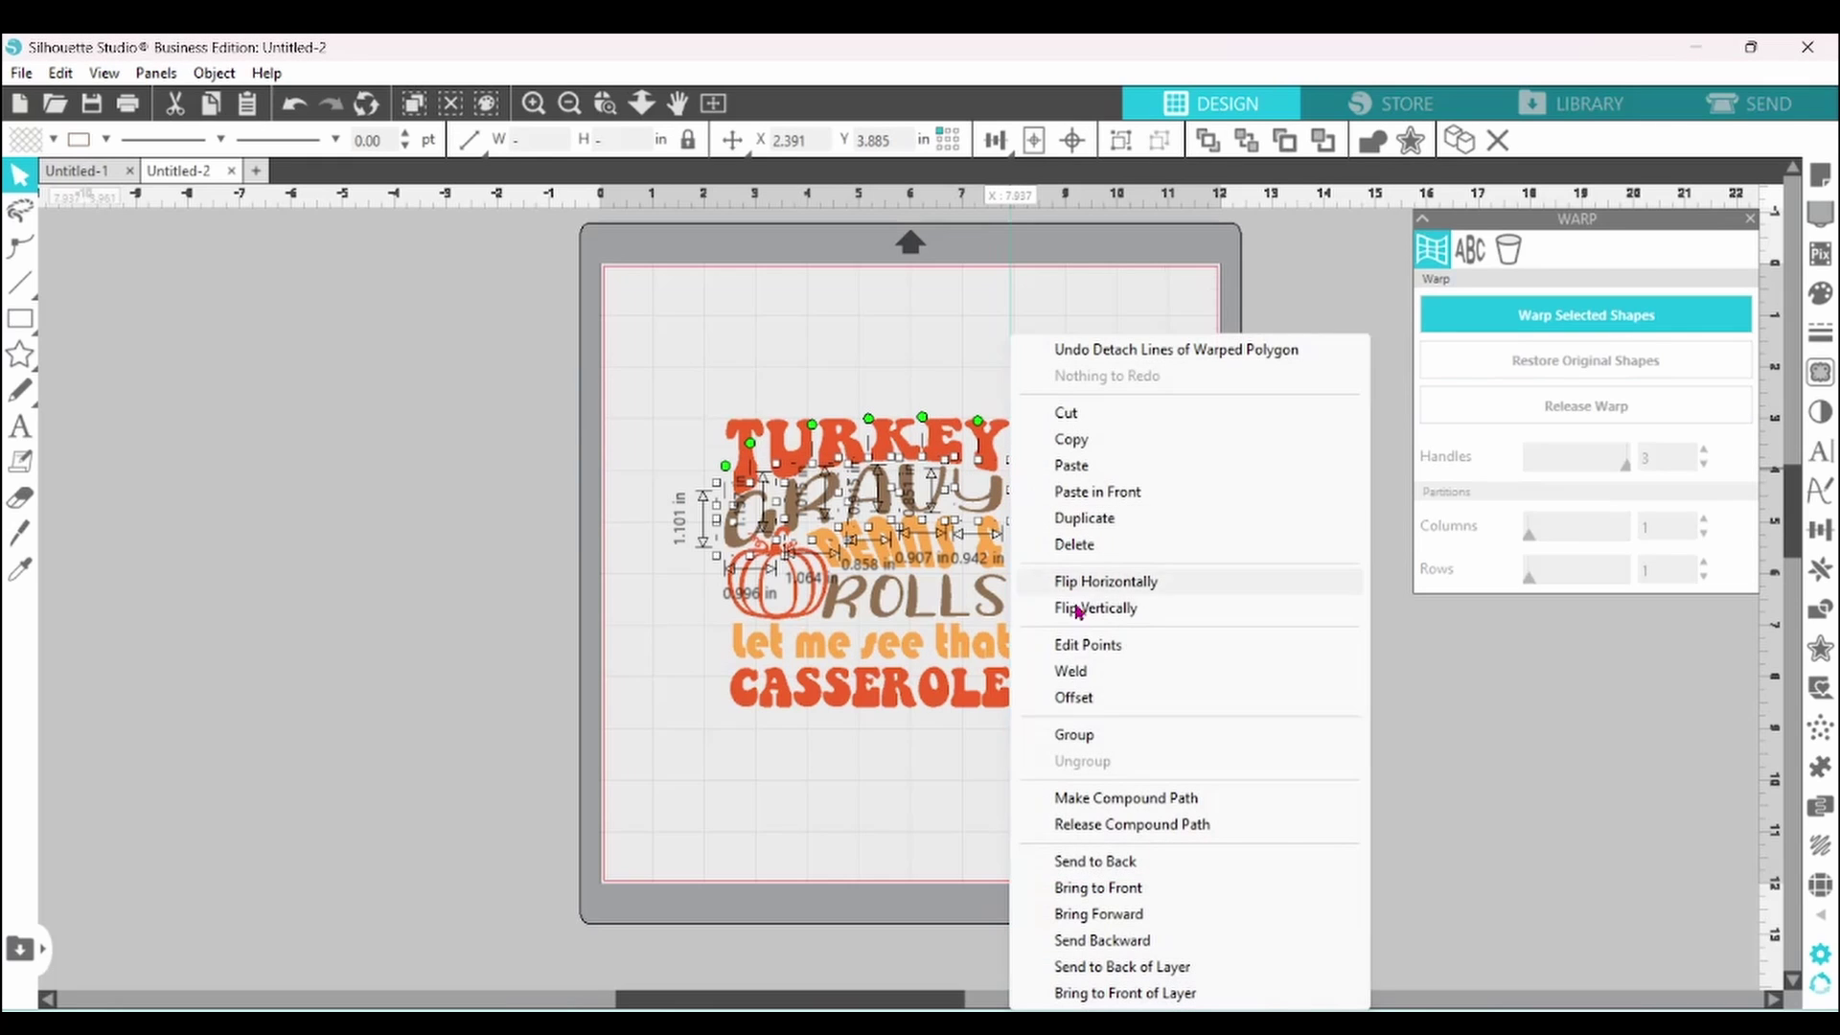
{"action": "left_click", "coordinate": [1075, 735]}
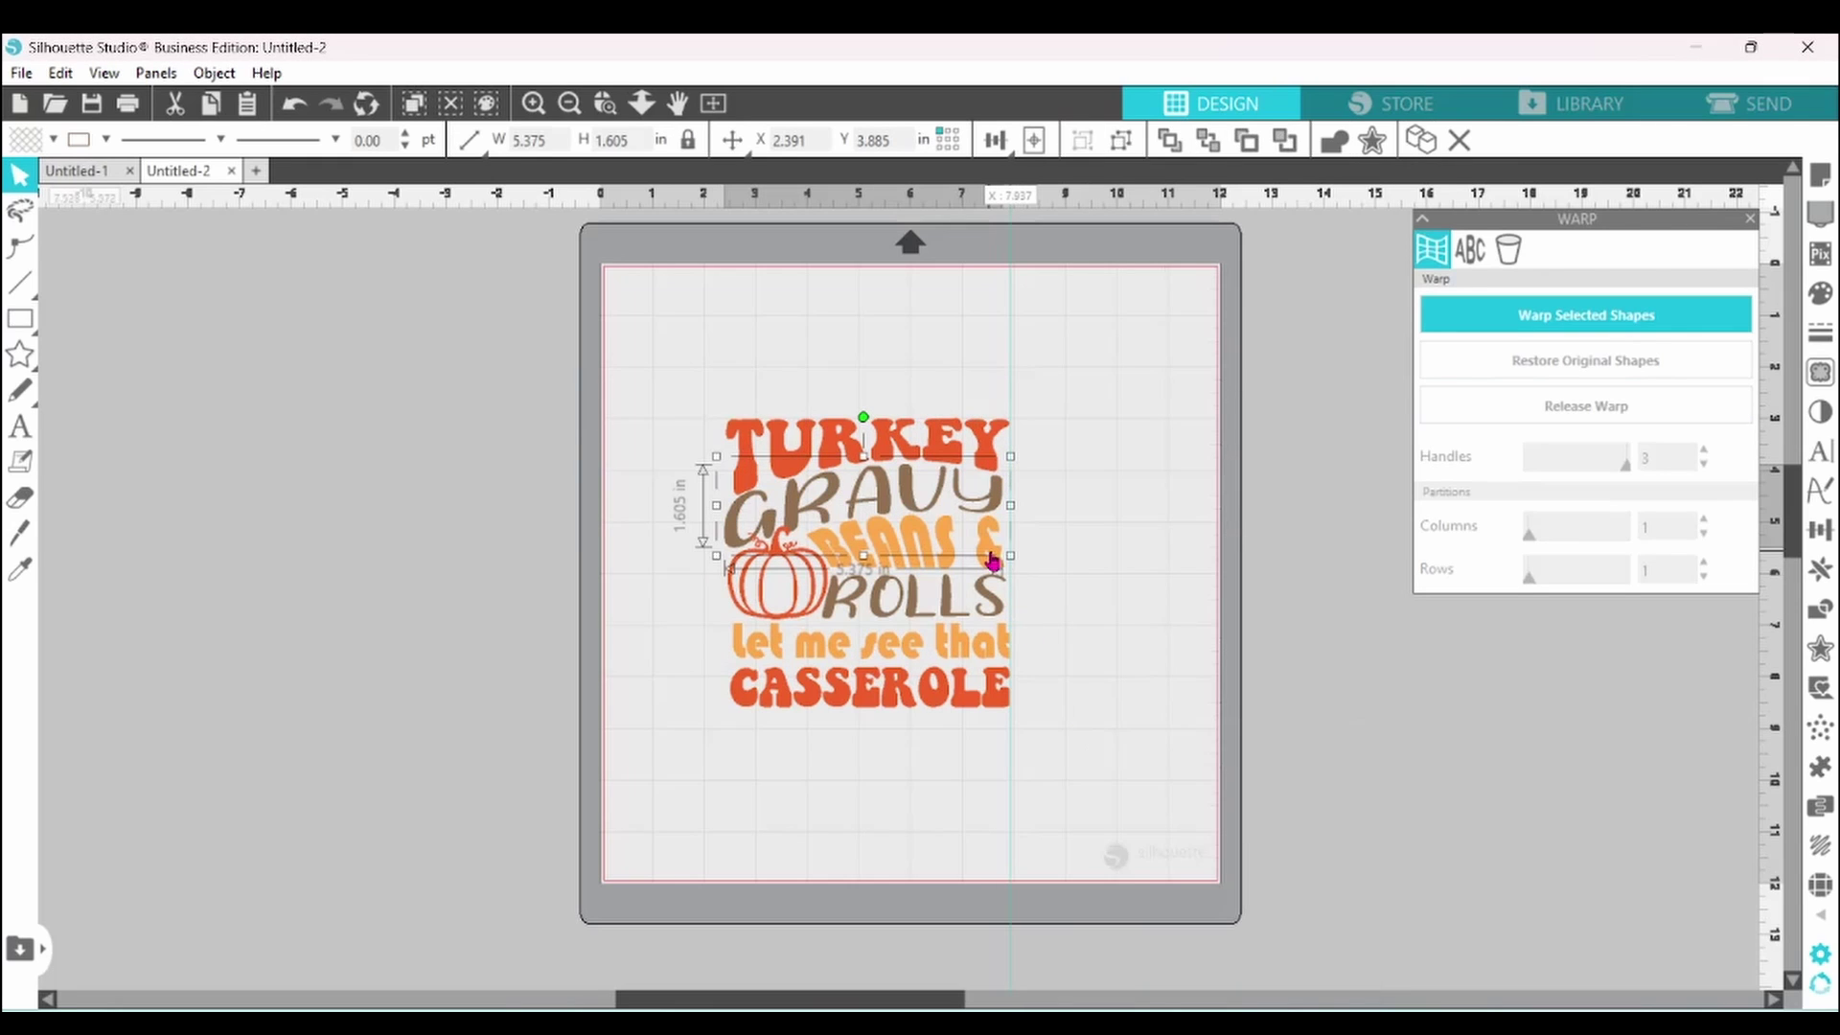
Release the warp on "BEANS &" and group its separated characters
{"action": "left_click", "coordinate": [993, 562]}
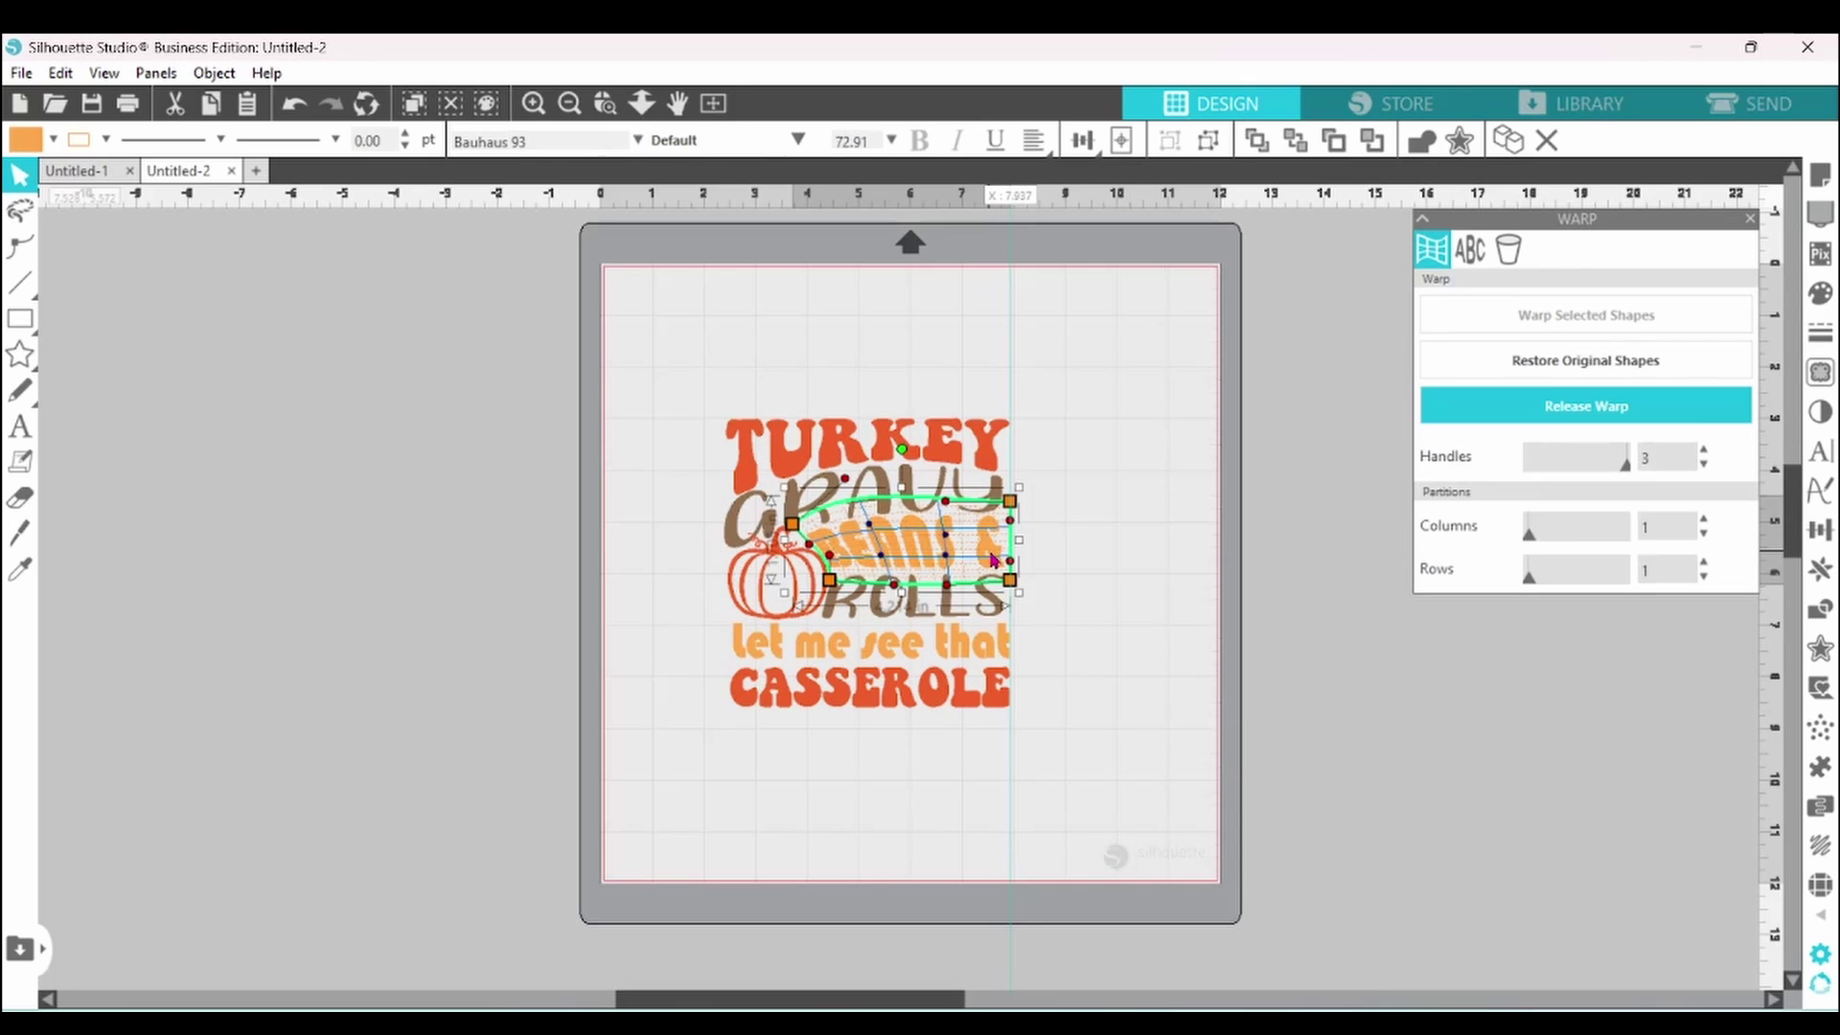
{"action": "left_click", "coordinate": [1453, 414]}
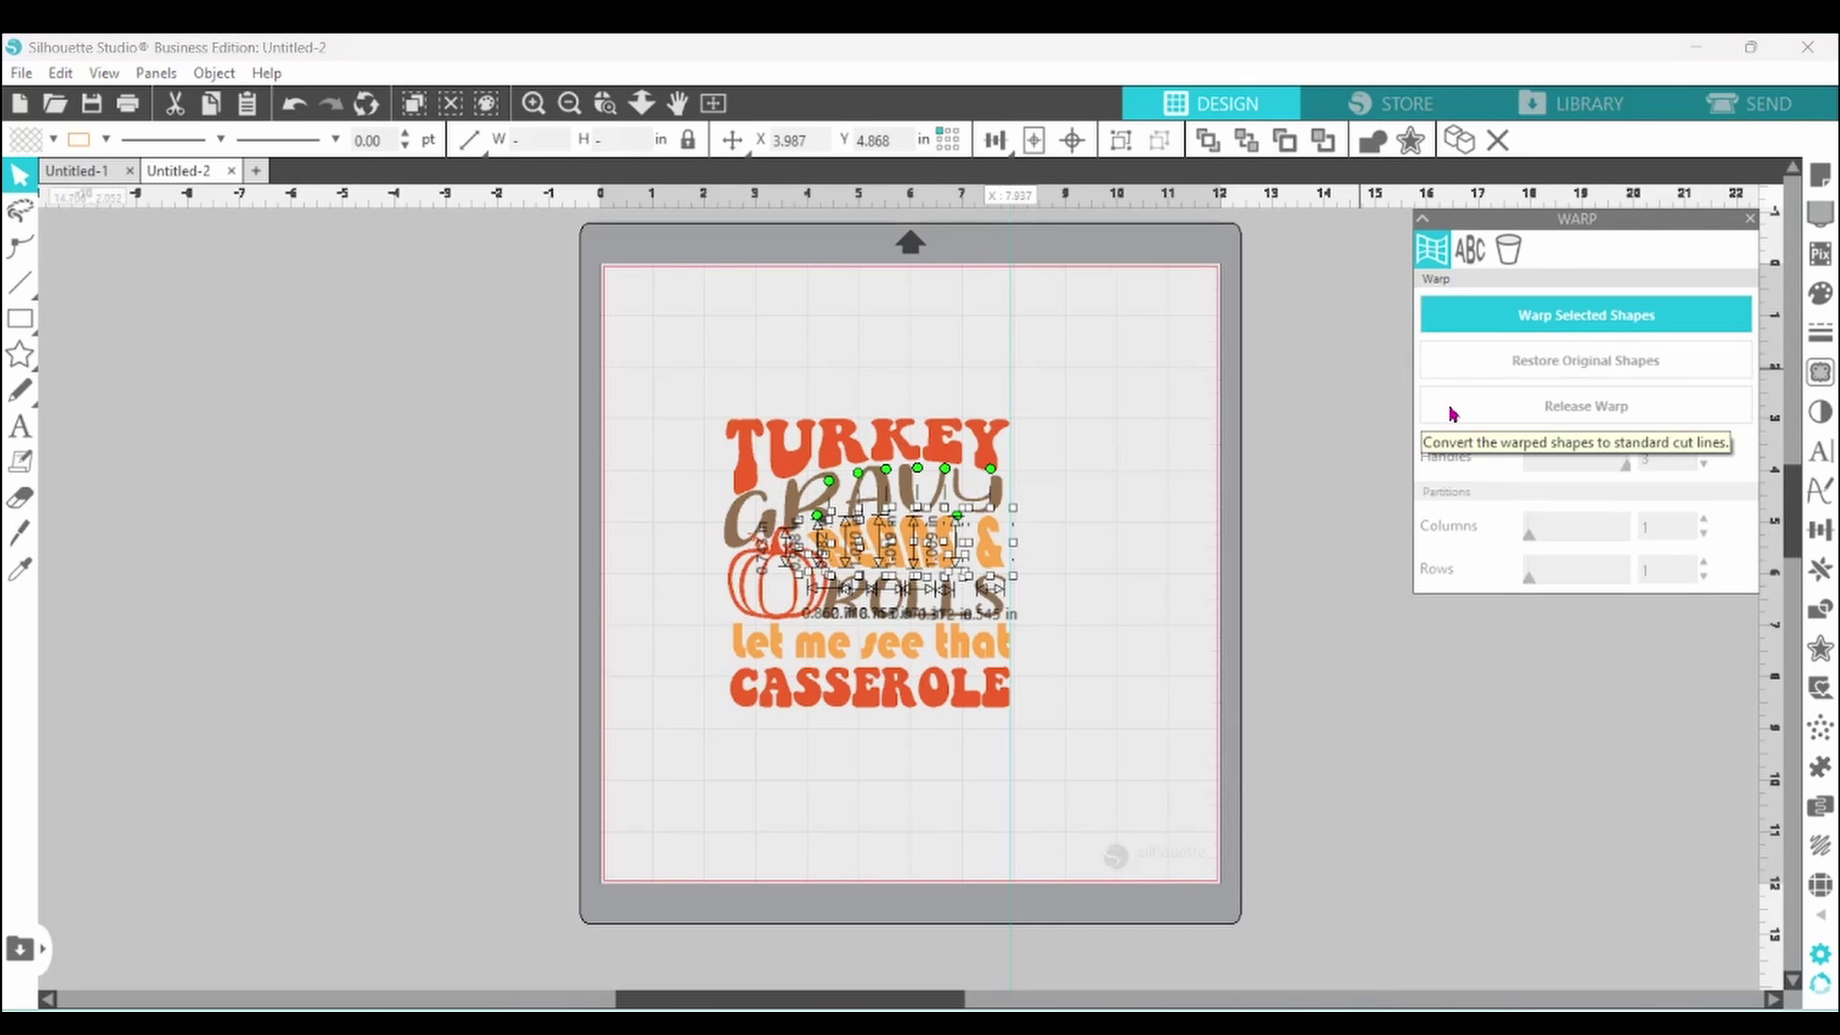
{"action": "right_click", "coordinate": [1013, 508]}
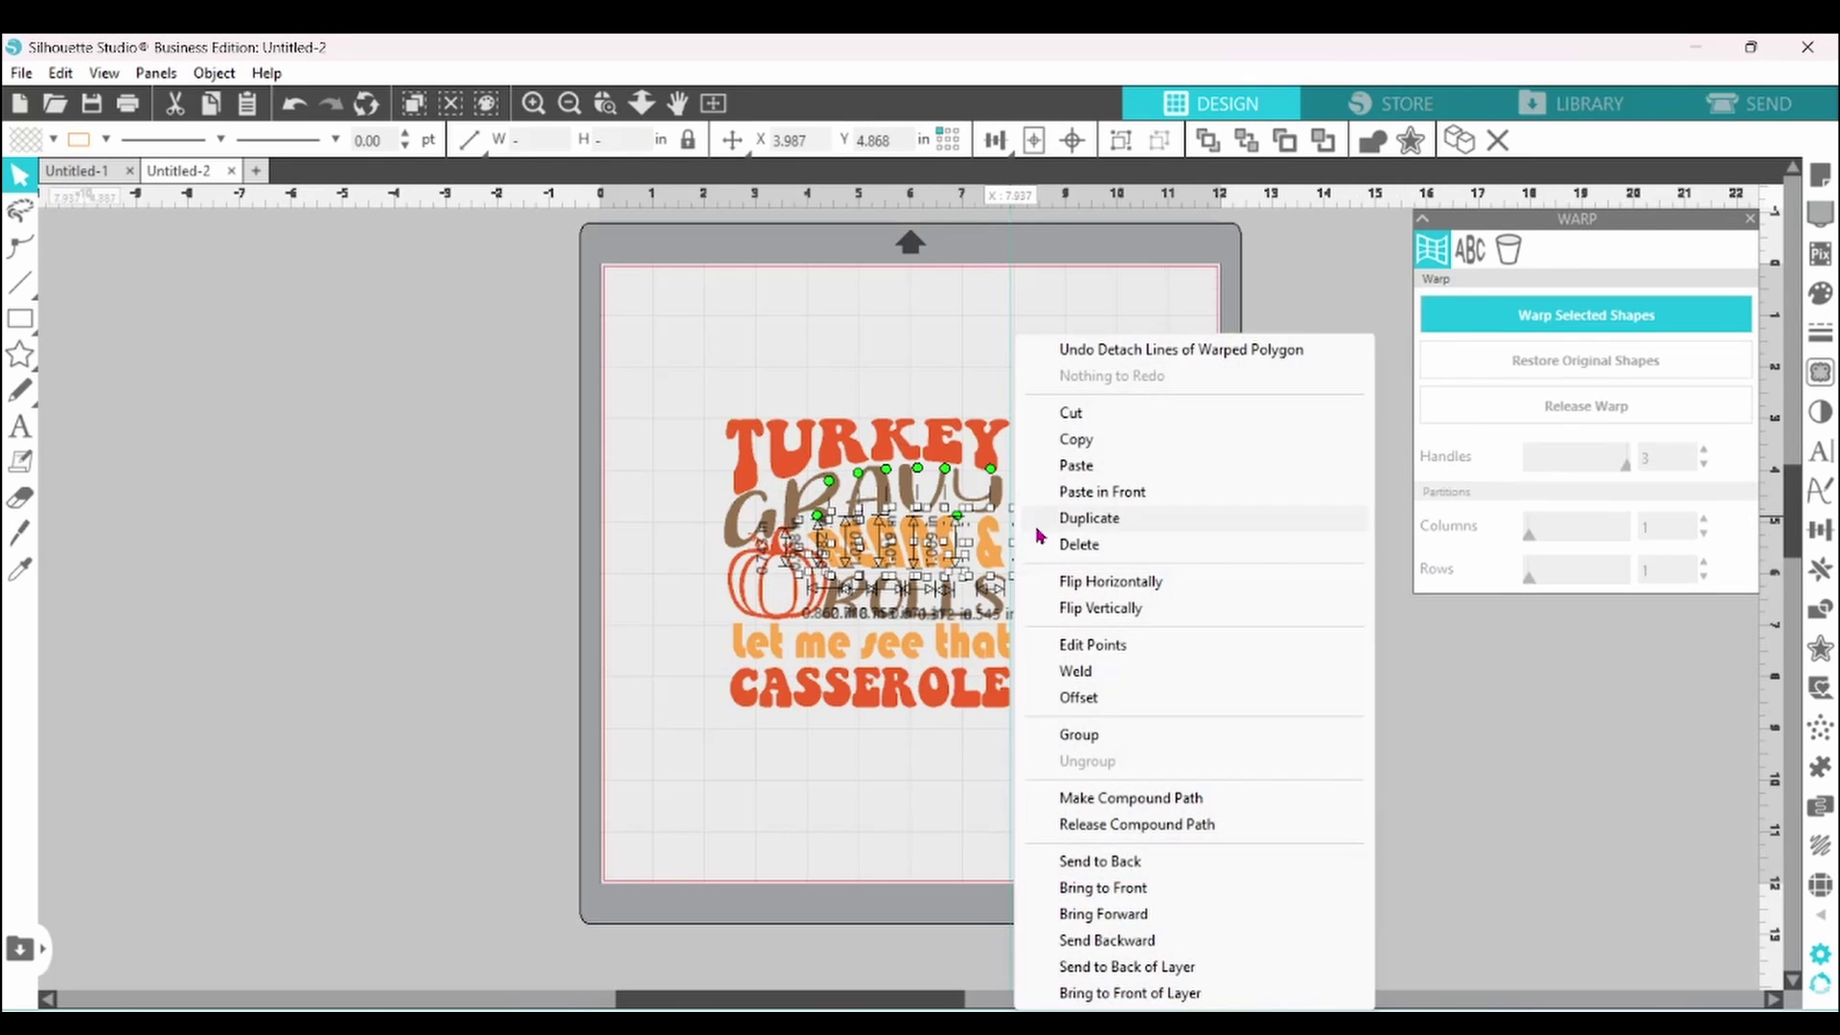
{"action": "left_click", "coordinate": [1074, 734]}
Release the warp on ROLLS and group its separated letters
{"action": "left_click", "coordinate": [1002, 608]}
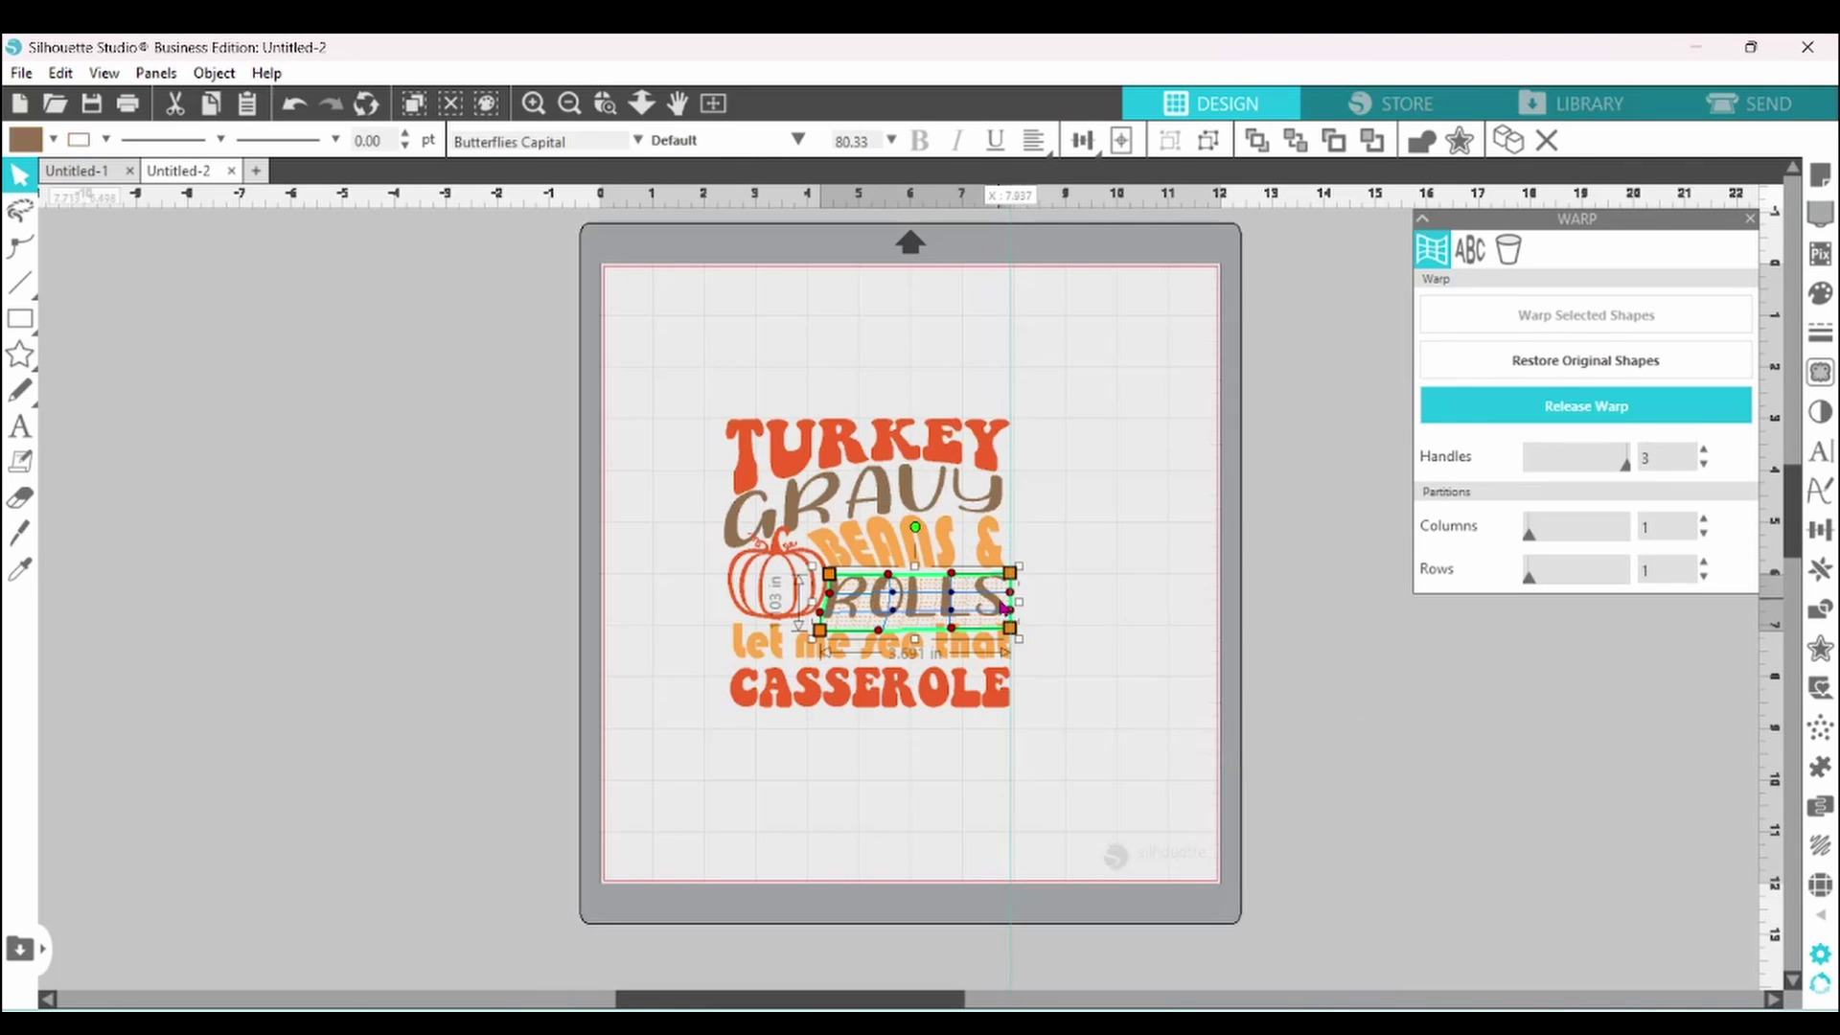
{"action": "left_click", "coordinate": [1473, 408]}
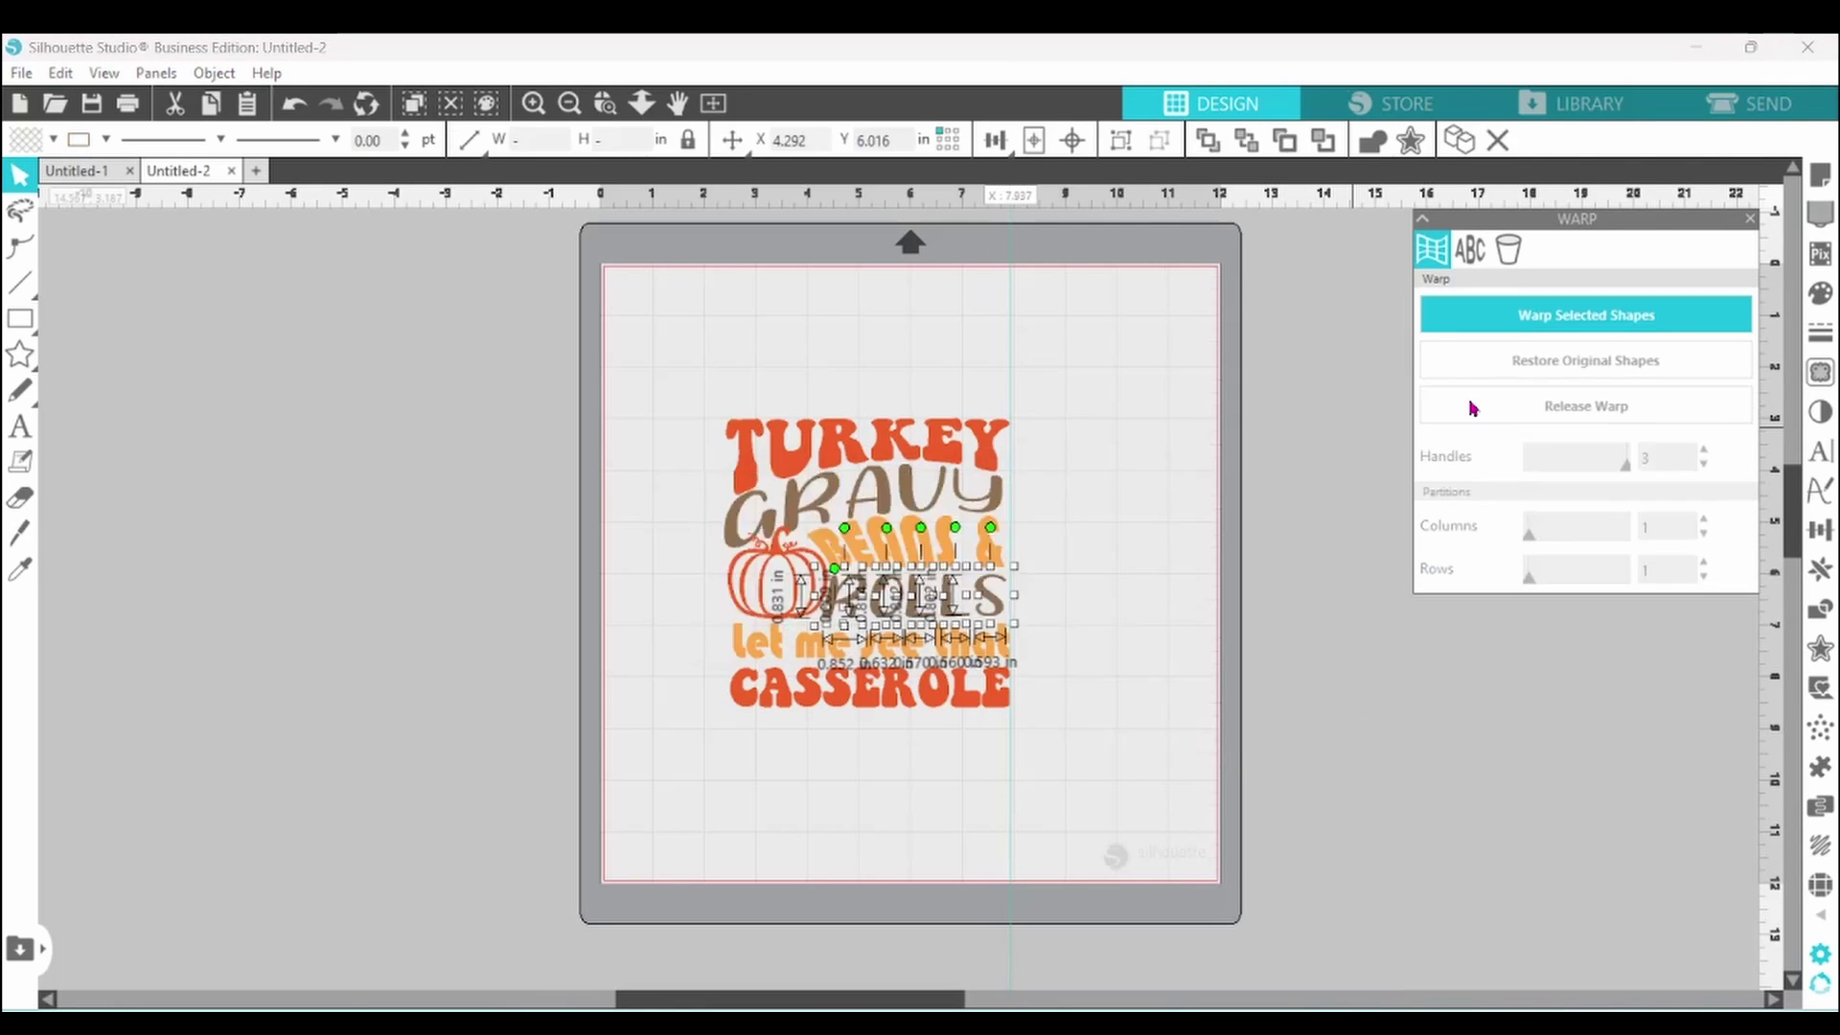
{"action": "right_click", "coordinate": [1017, 594]}
{"action": "left_click", "coordinate": [1072, 736]}
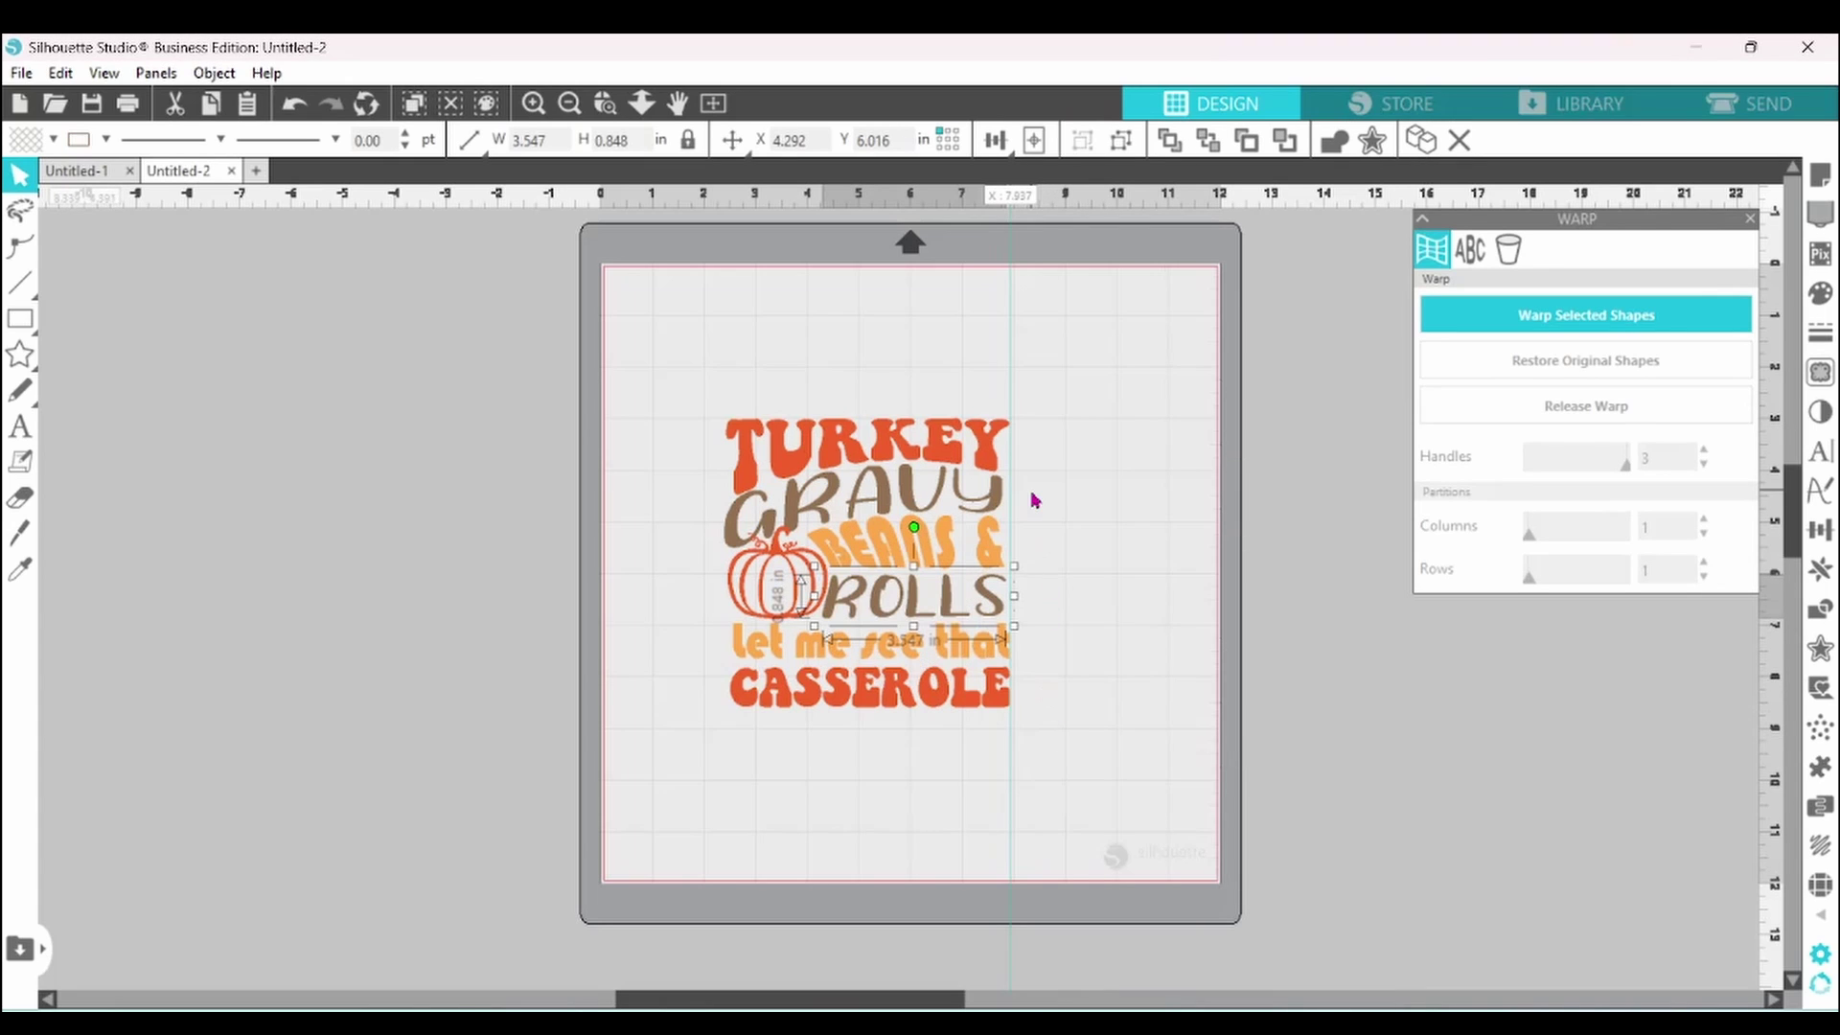
Select all shapes with the red-orange fill RGB (241,95,43) by color and group them
{"action": "left_click", "coordinate": [487, 104]}
{"action": "left_click", "coordinate": [1608, 292]}
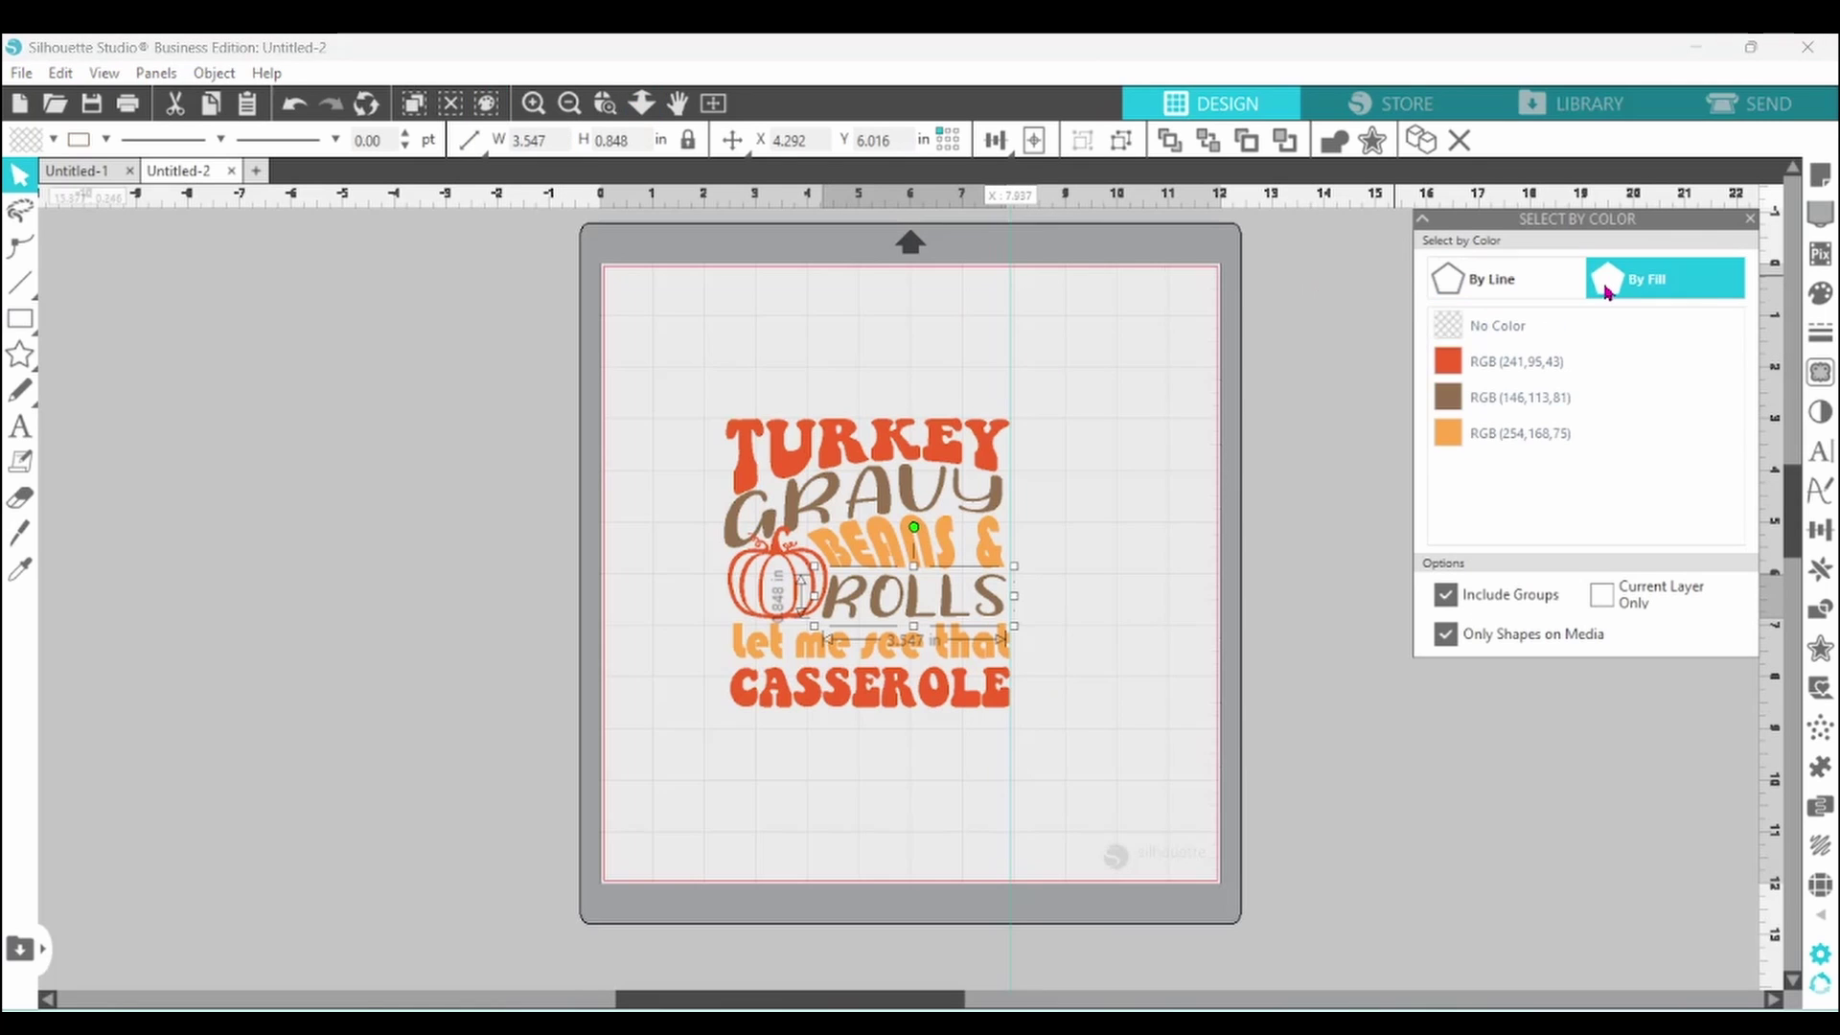
{"action": "left_click", "coordinate": [1454, 360]}
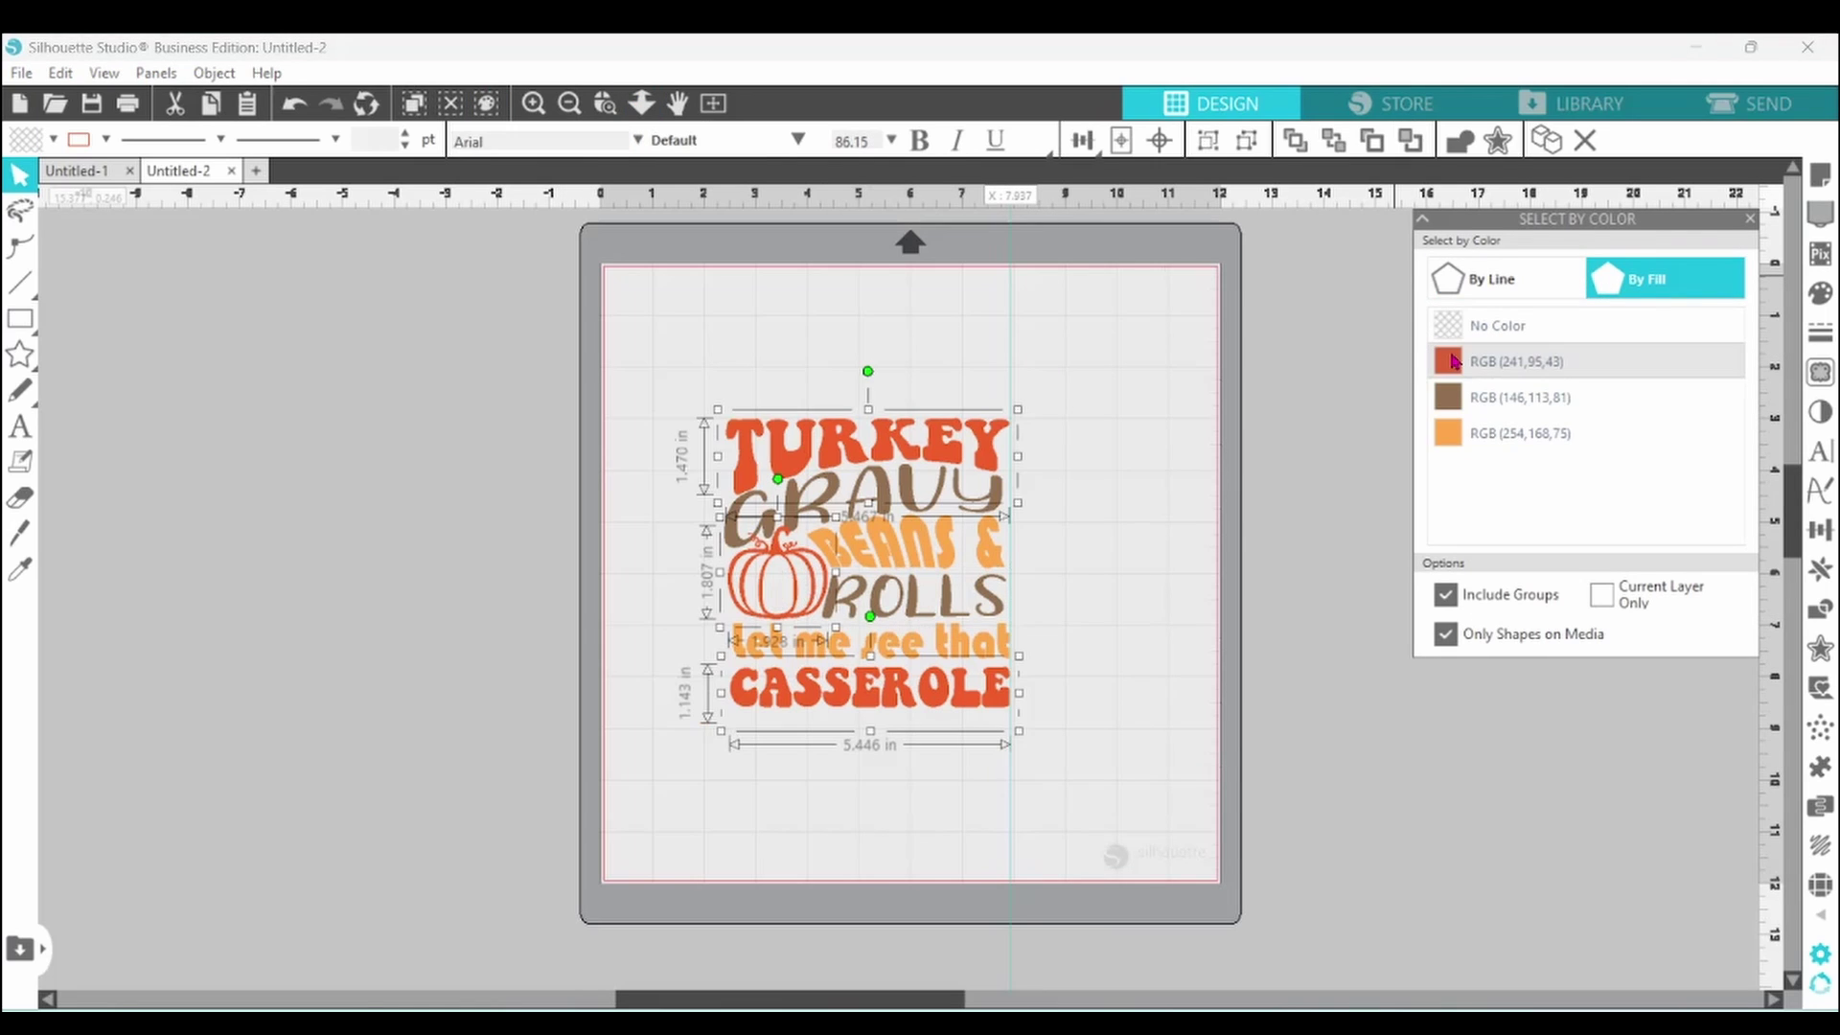
{"action": "right_click", "coordinate": [1015, 407]}
{"action": "left_click", "coordinate": [1435, 369]}
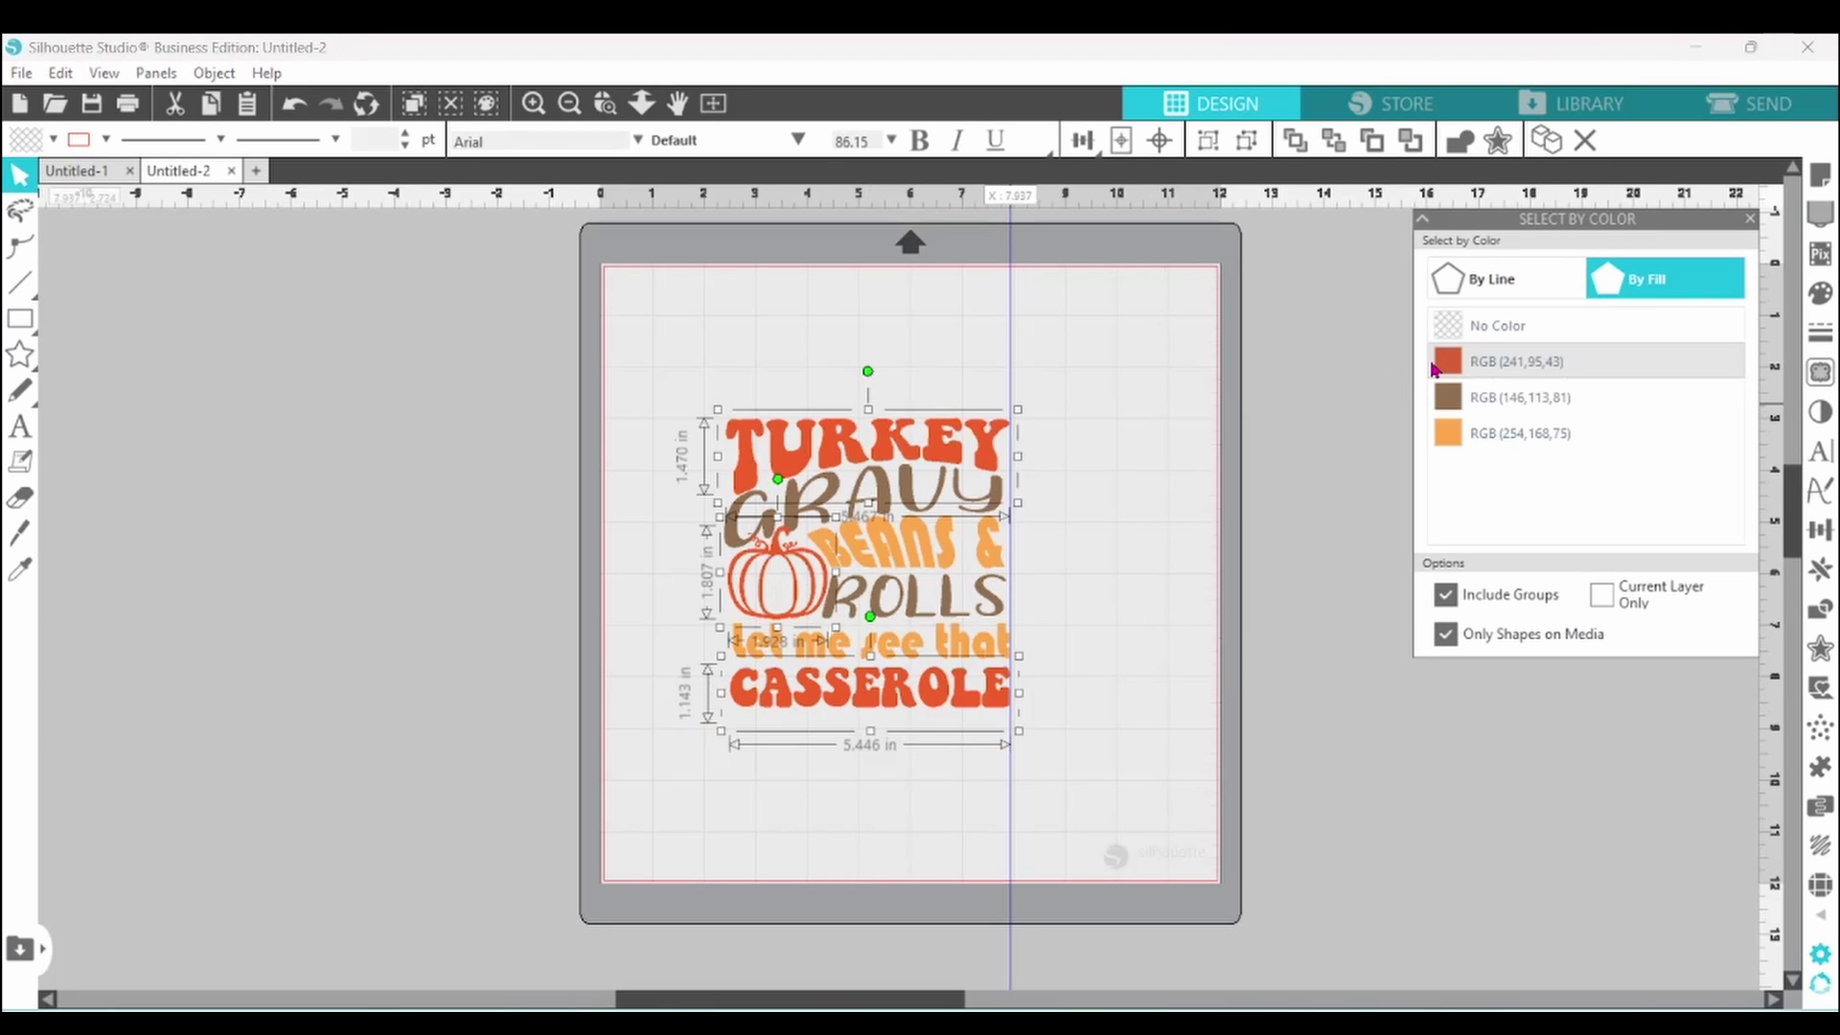
{"action": "right_click", "coordinate": [867, 440]}
{"action": "left_click", "coordinate": [948, 709]}
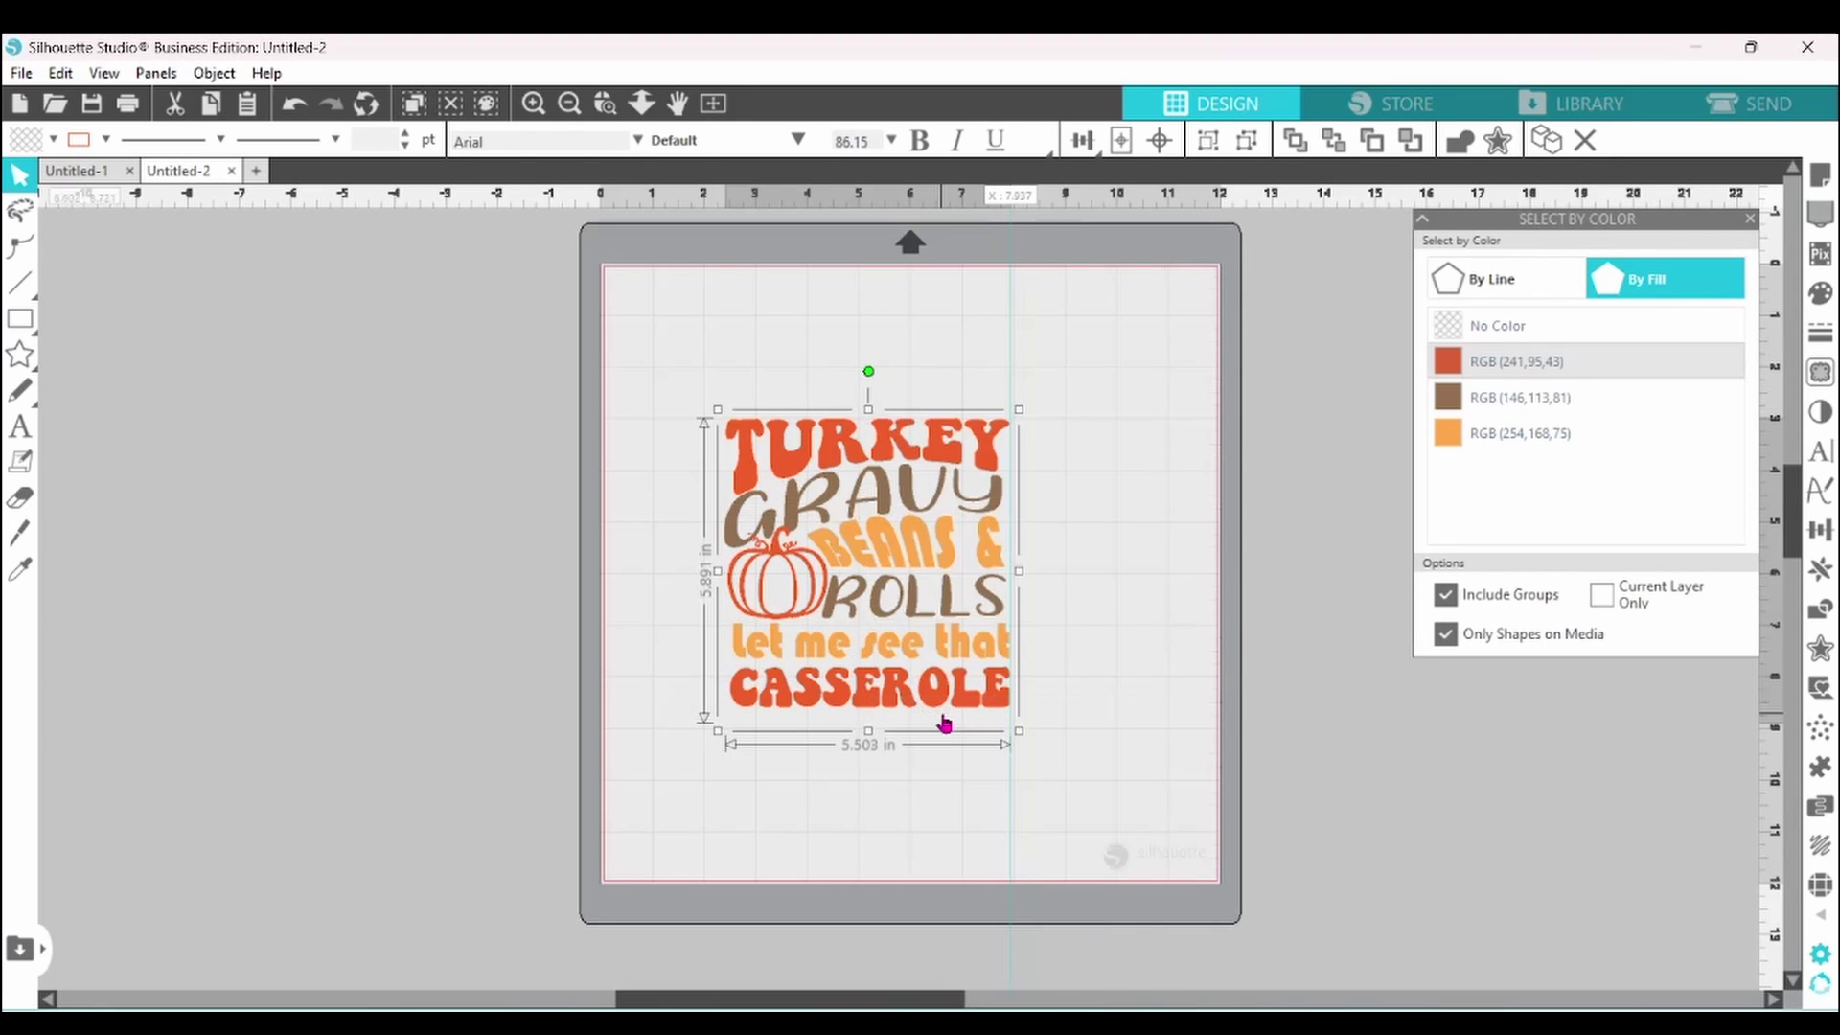
Select the shapes by the brown fill RGB (146,113,81) and the light orange fill RGB (254,168,75), grouping each color separately
{"action": "left_click", "coordinate": [1471, 398]}
{"action": "right_click", "coordinate": [995, 491]}
{"action": "left_click", "coordinate": [1042, 709]}
{"action": "left_click", "coordinate": [1495, 434]}
{"action": "right_click", "coordinate": [990, 556]}
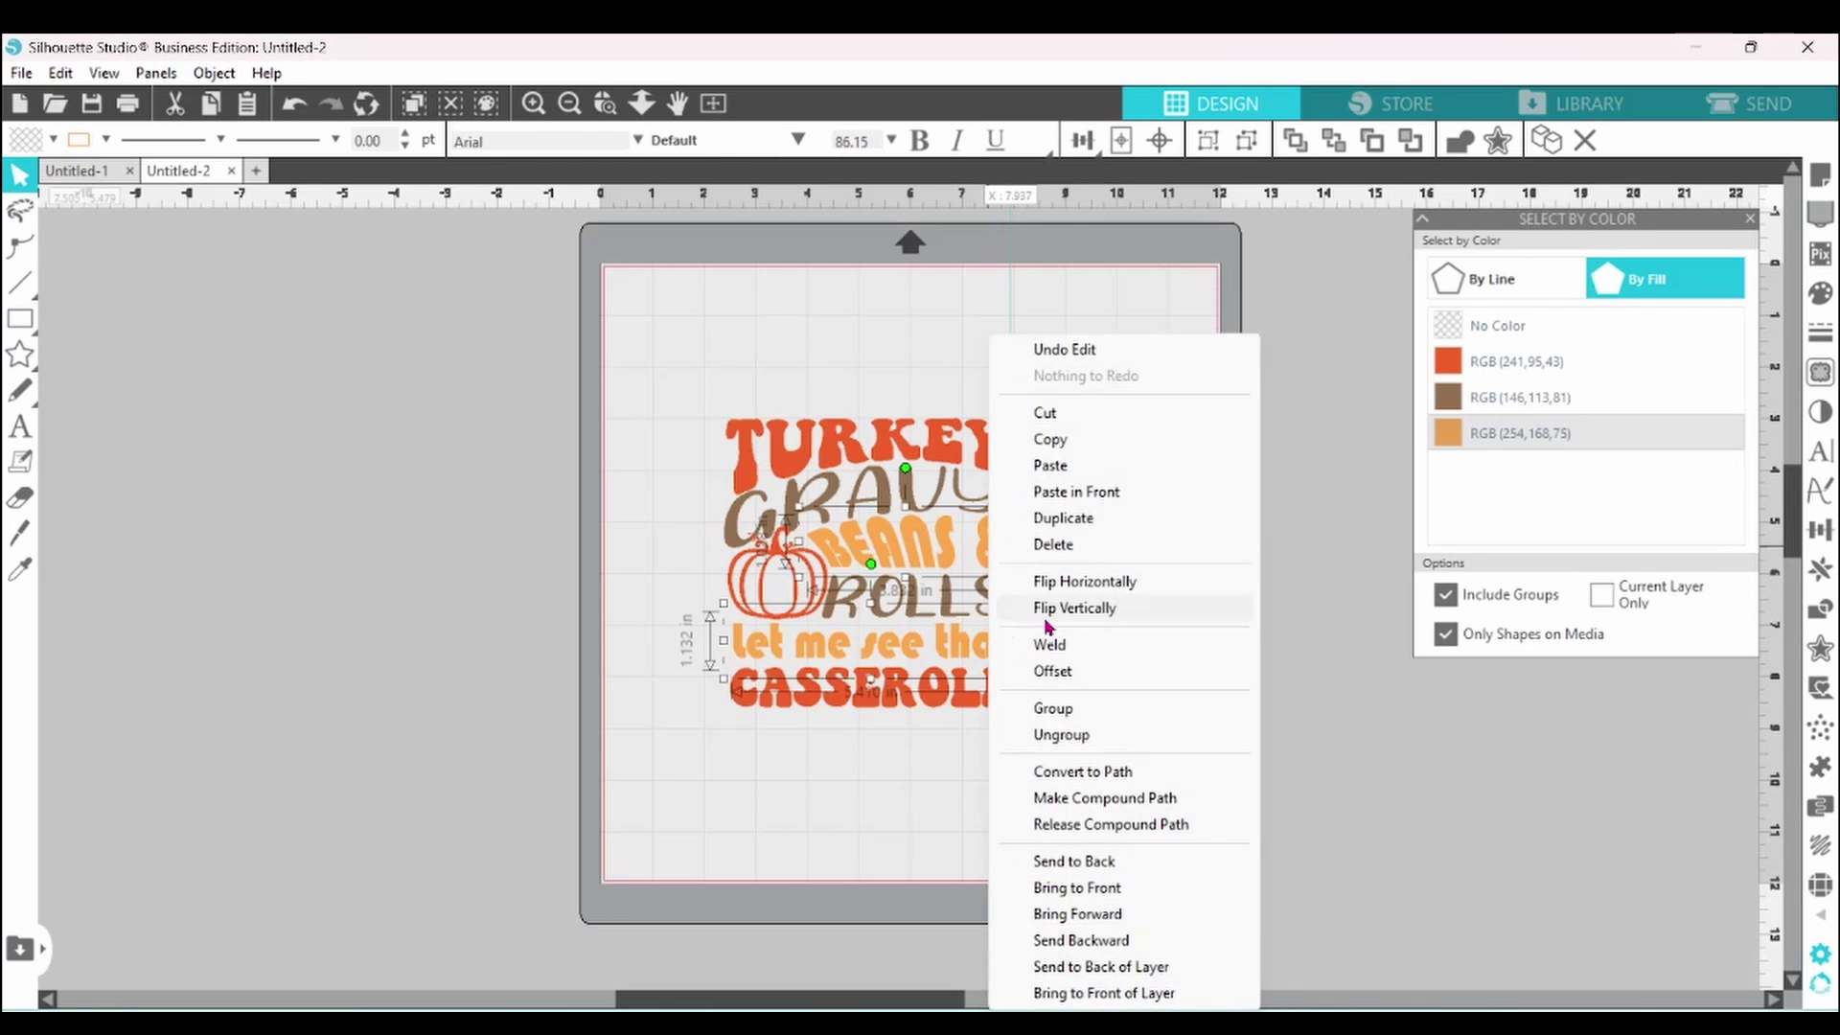
{"action": "left_click", "coordinate": [1054, 710]}
Group the three color groups into one design and move it toward the upper left corner of the mat
{"action": "left_click_drag", "start_coordinate": [690, 362], "coordinate": [928, 728]}
{"action": "right_click", "coordinate": [927, 728]}
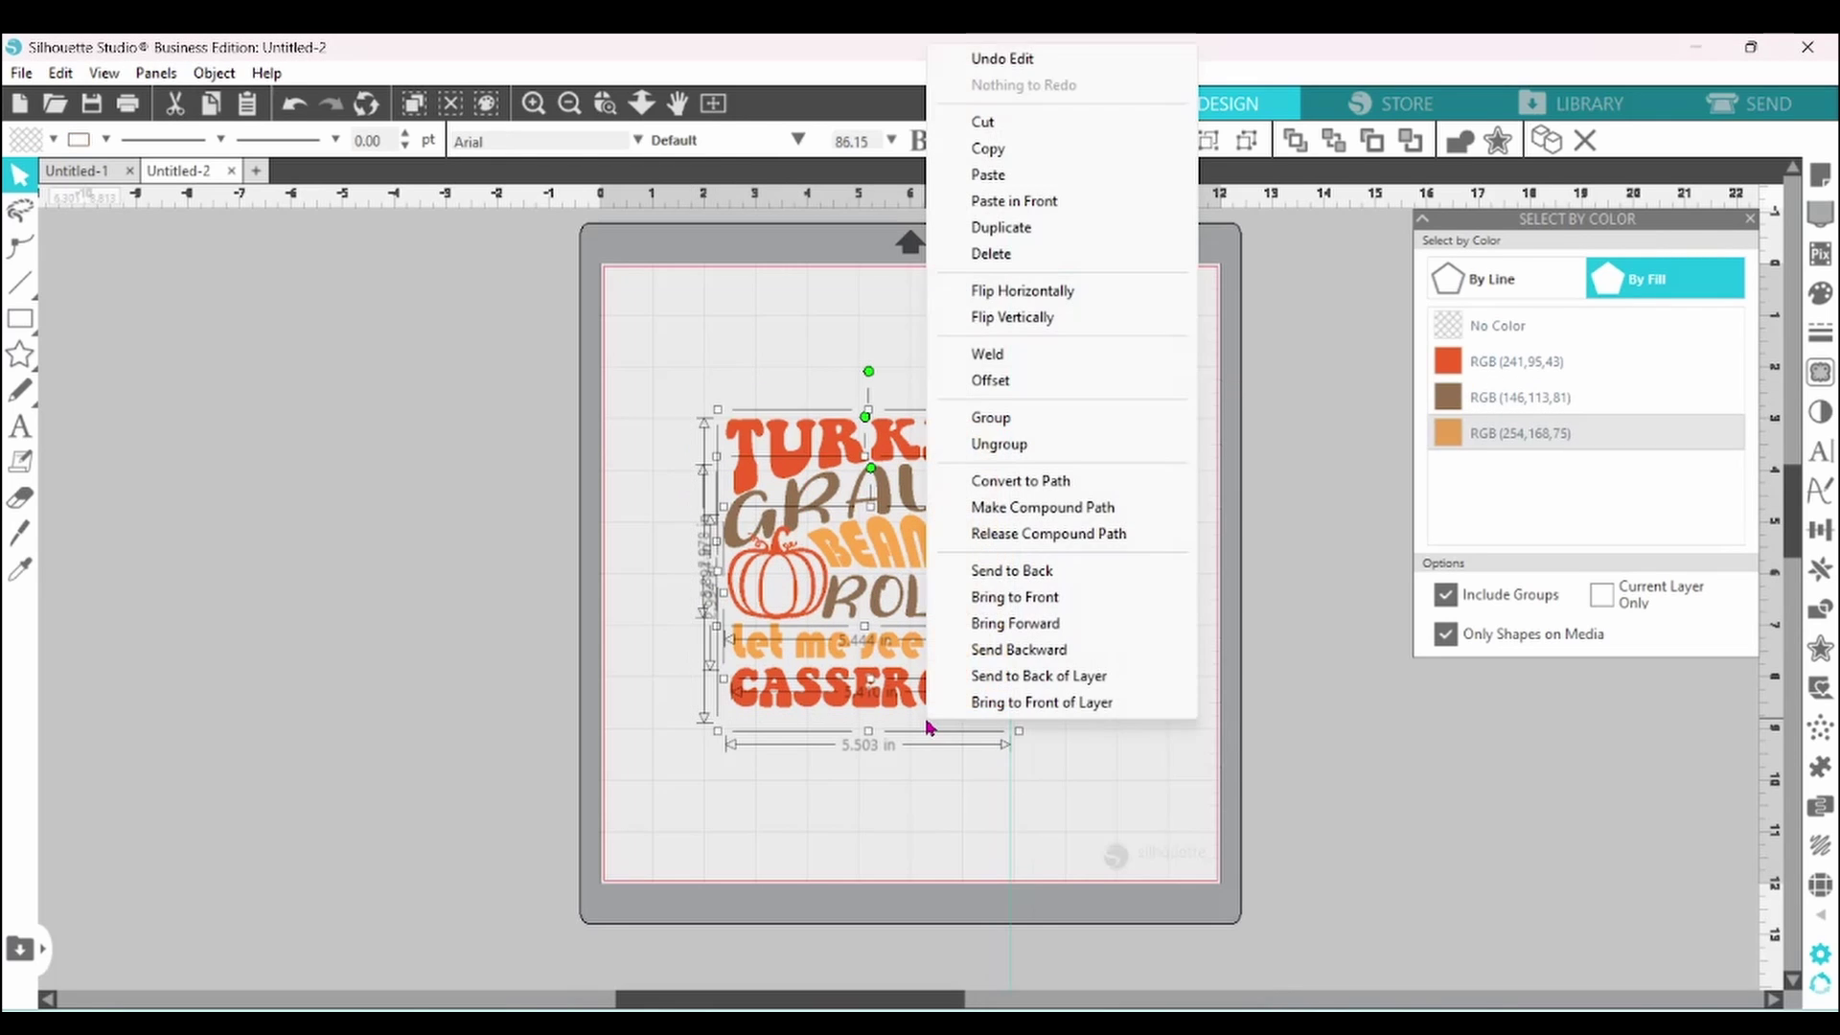
{"action": "left_click", "coordinate": [1025, 420]}
{"action": "left_click_drag", "start_coordinate": [969, 426], "coordinate": [886, 301]}
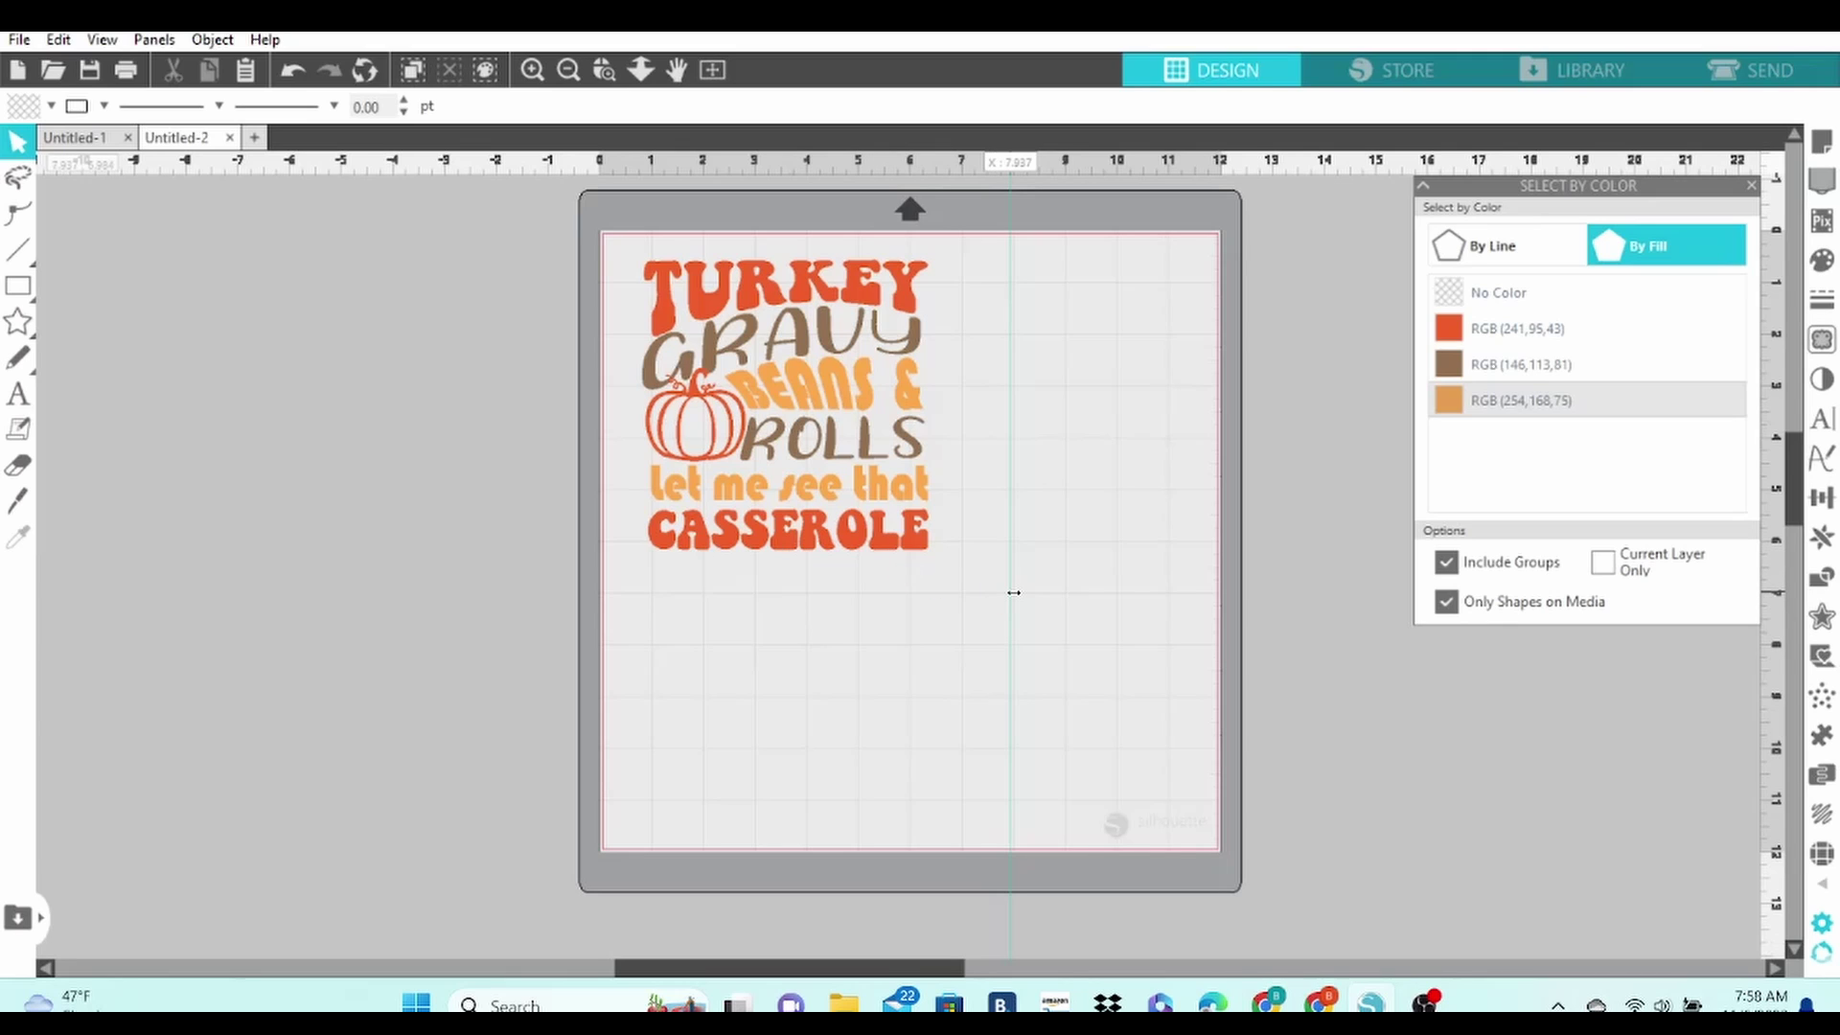
Delete the vertical guide line, then move the design closer to the mat's corner and enlarge it to about 8.97 by 7.36 in
{"action": "right_click", "coordinate": [1013, 594]}
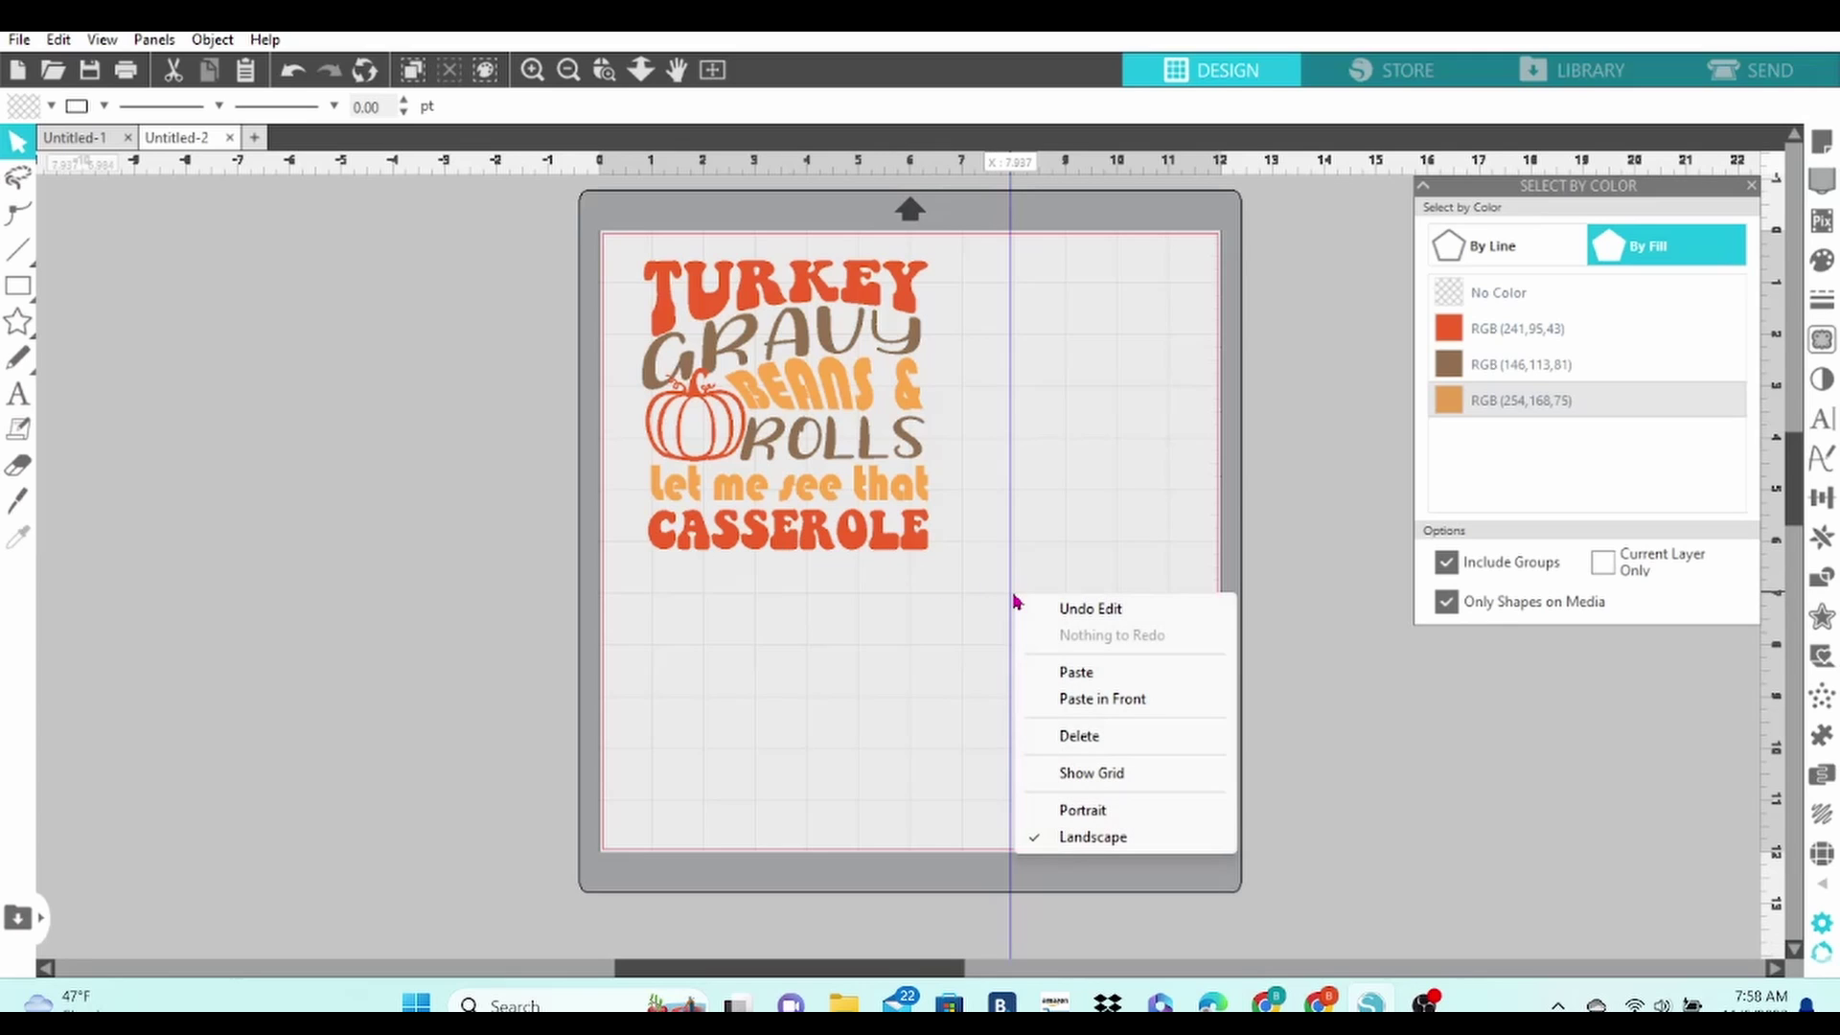
{"action": "left_click", "coordinate": [1052, 752]}
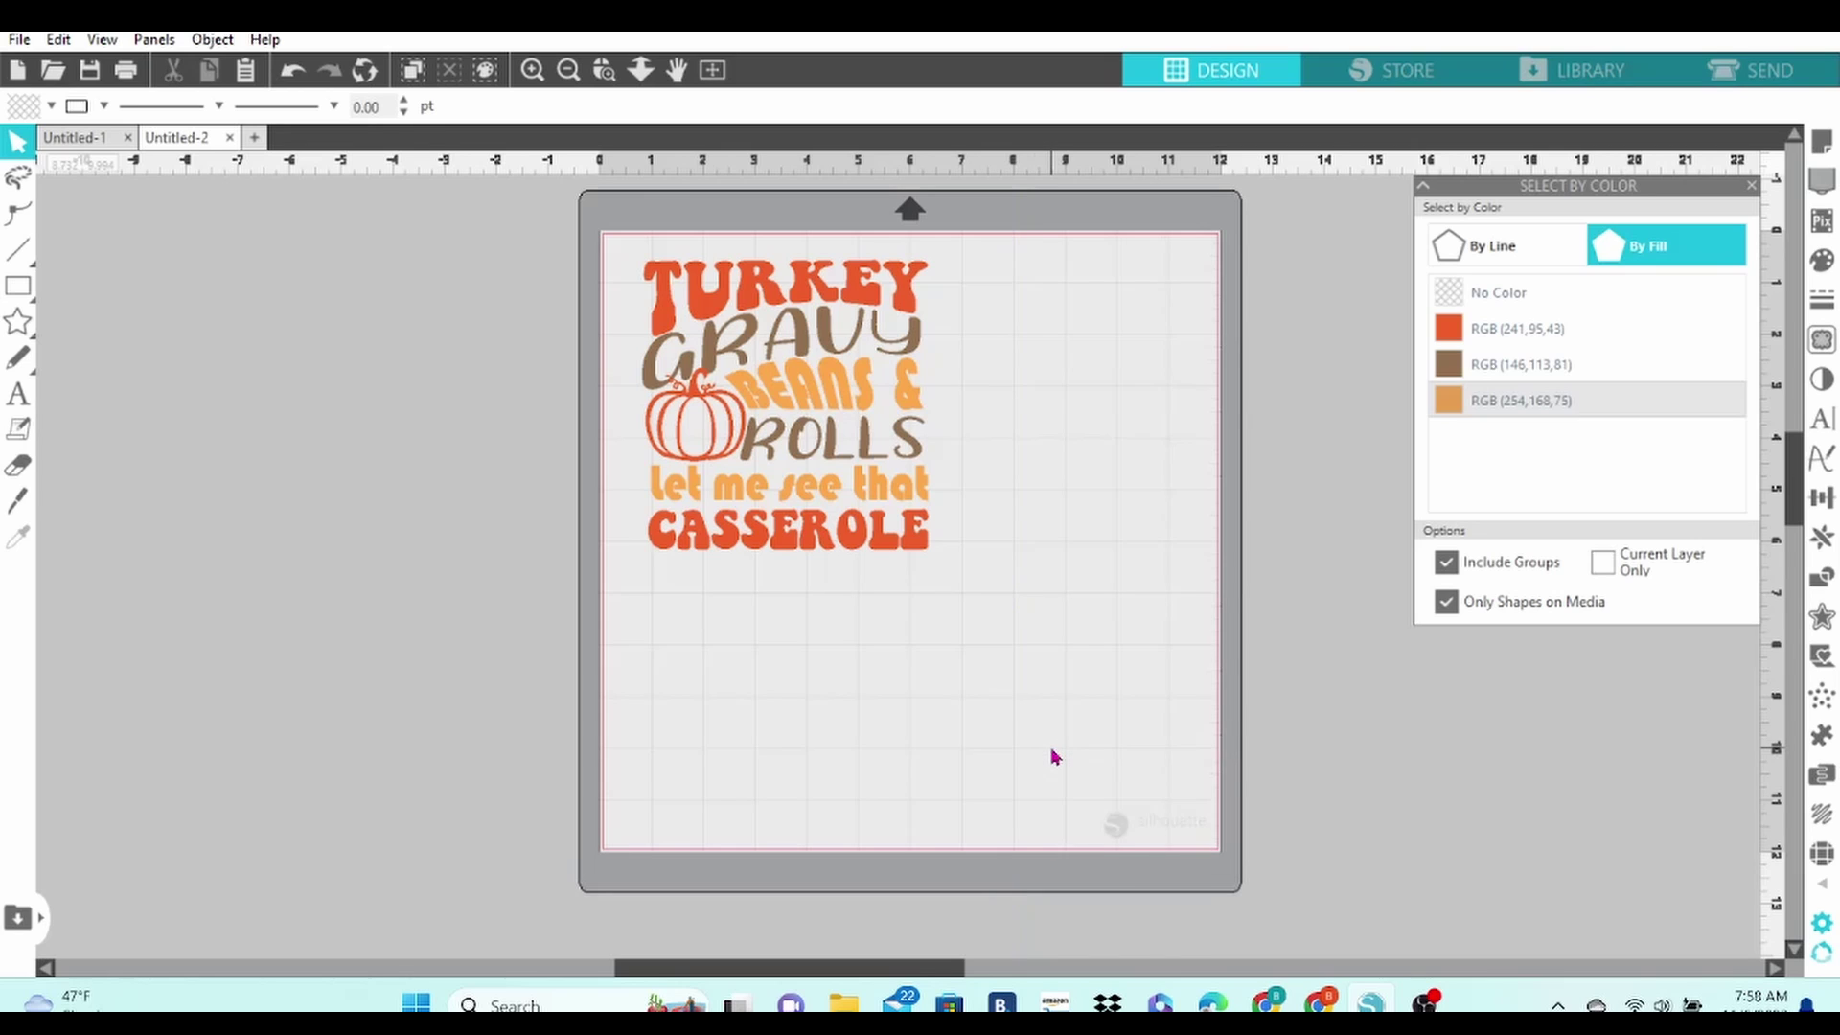
{"action": "left_click_drag", "start_coordinate": [869, 488], "coordinate": [847, 478]}
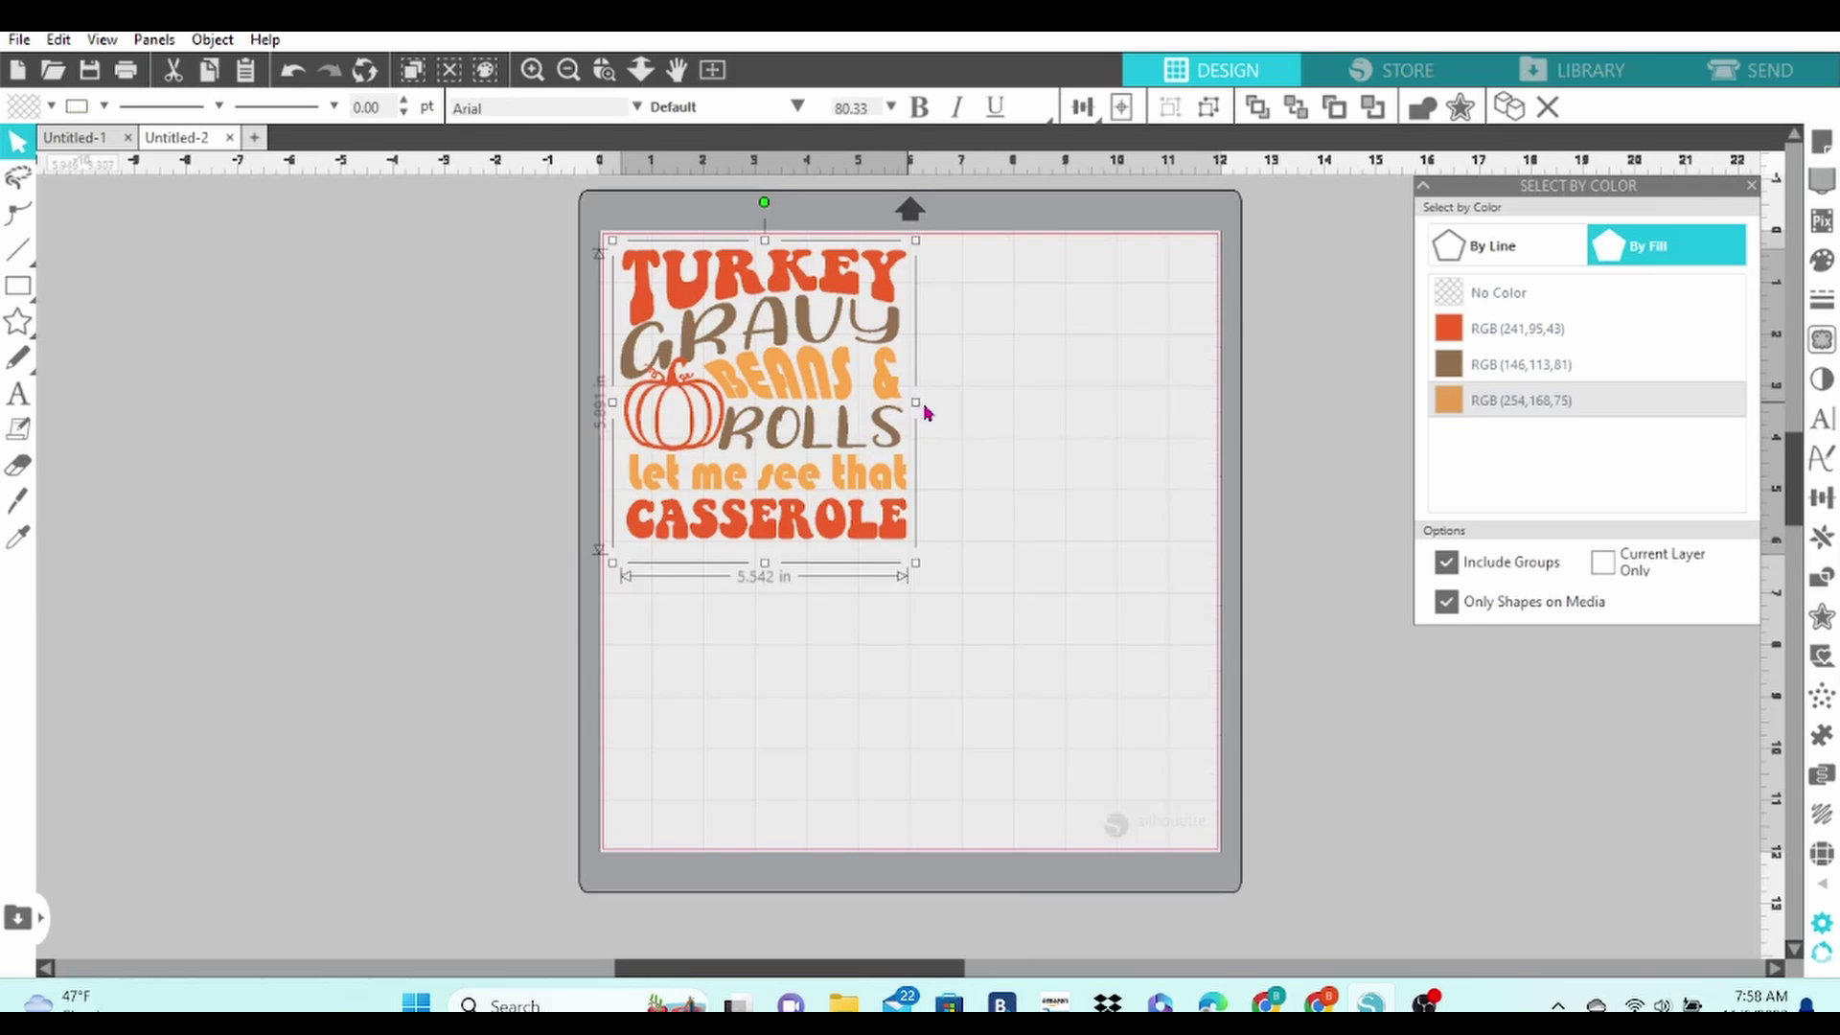
{"action": "left_click_drag", "start_coordinate": [928, 410], "coordinate": [998, 525]}
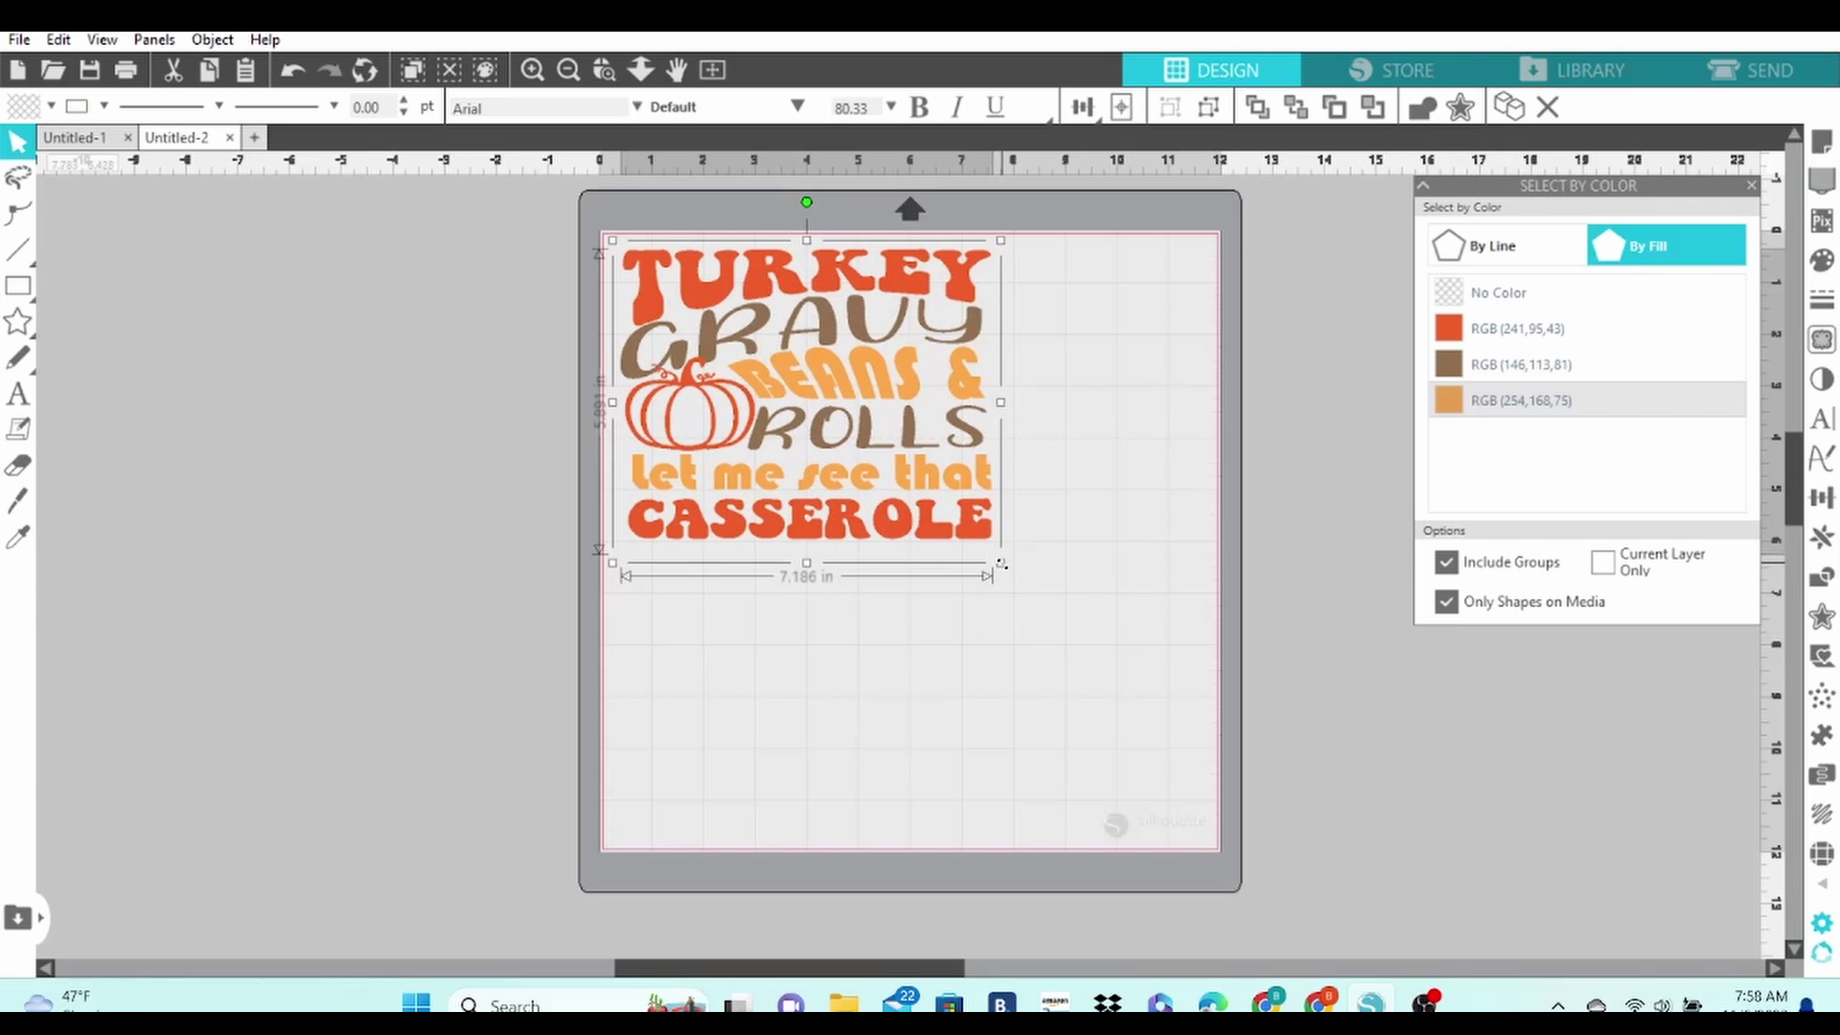
{"action": "left_click_drag", "start_coordinate": [1018, 579], "coordinate": [1116, 625]}
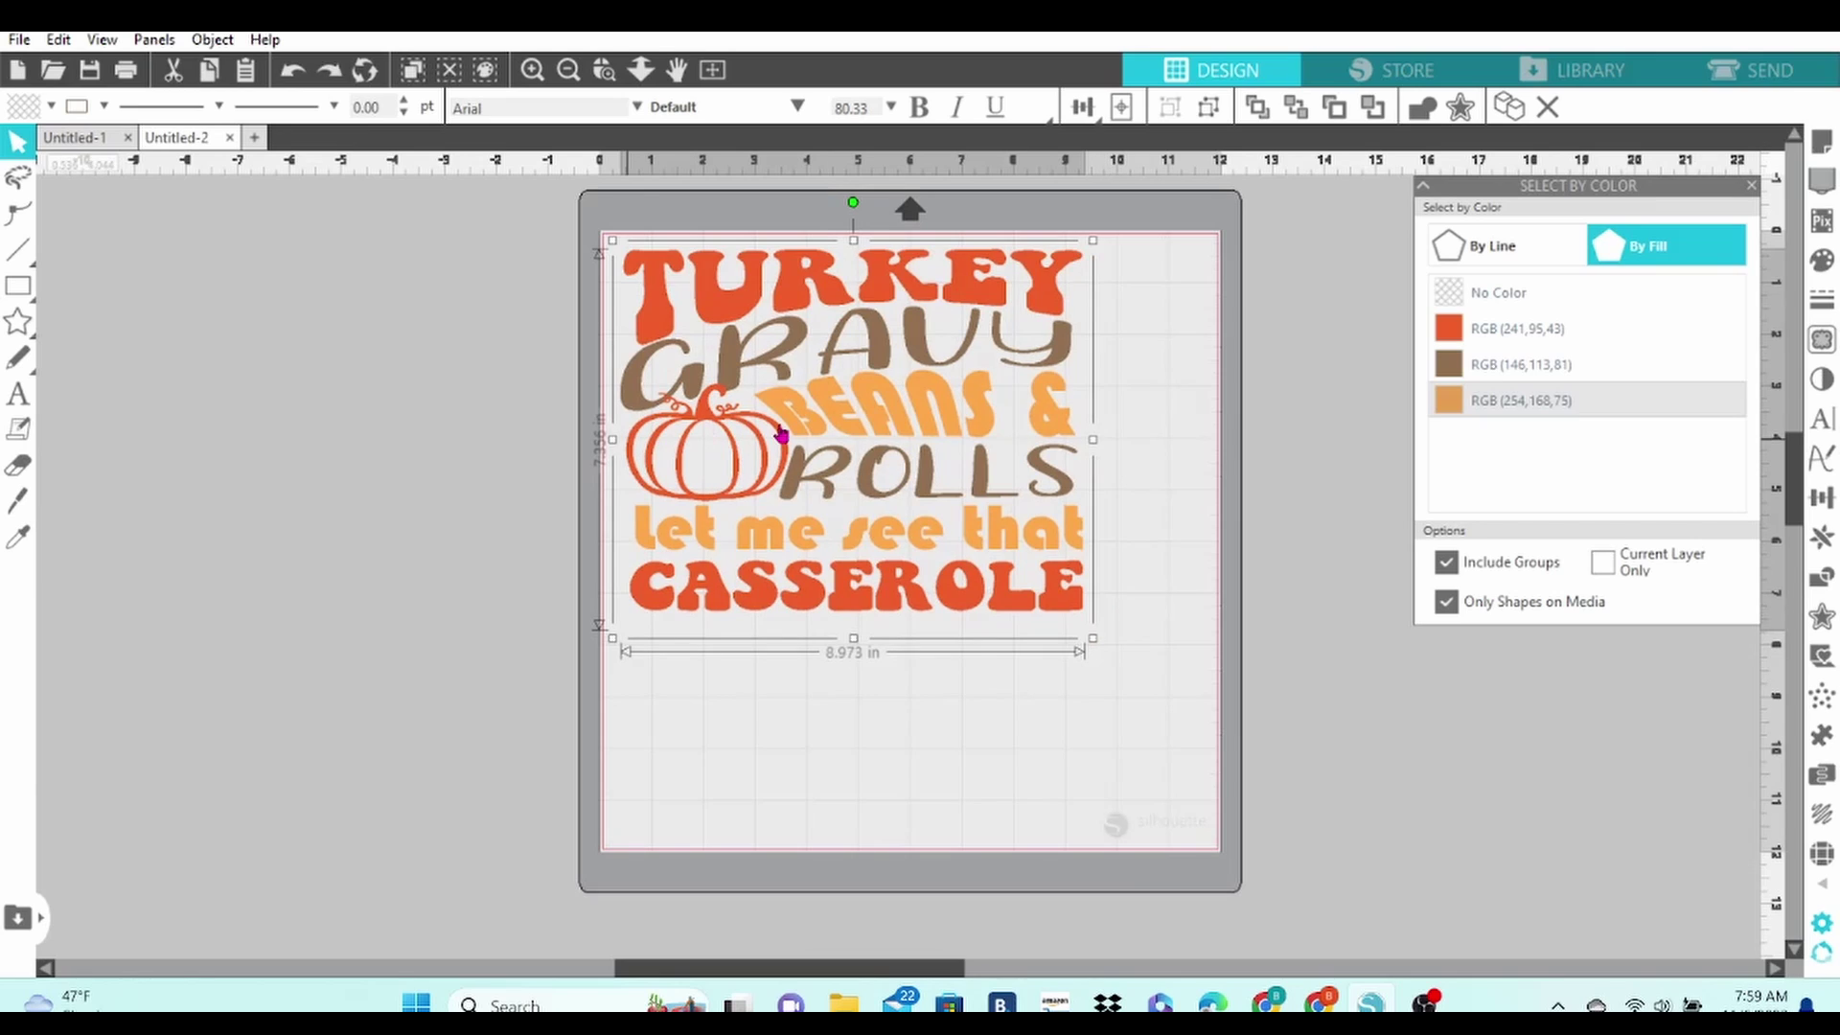
Flip the whole design horizontally to mirror it
{"action": "right_click", "coordinate": [830, 431]}
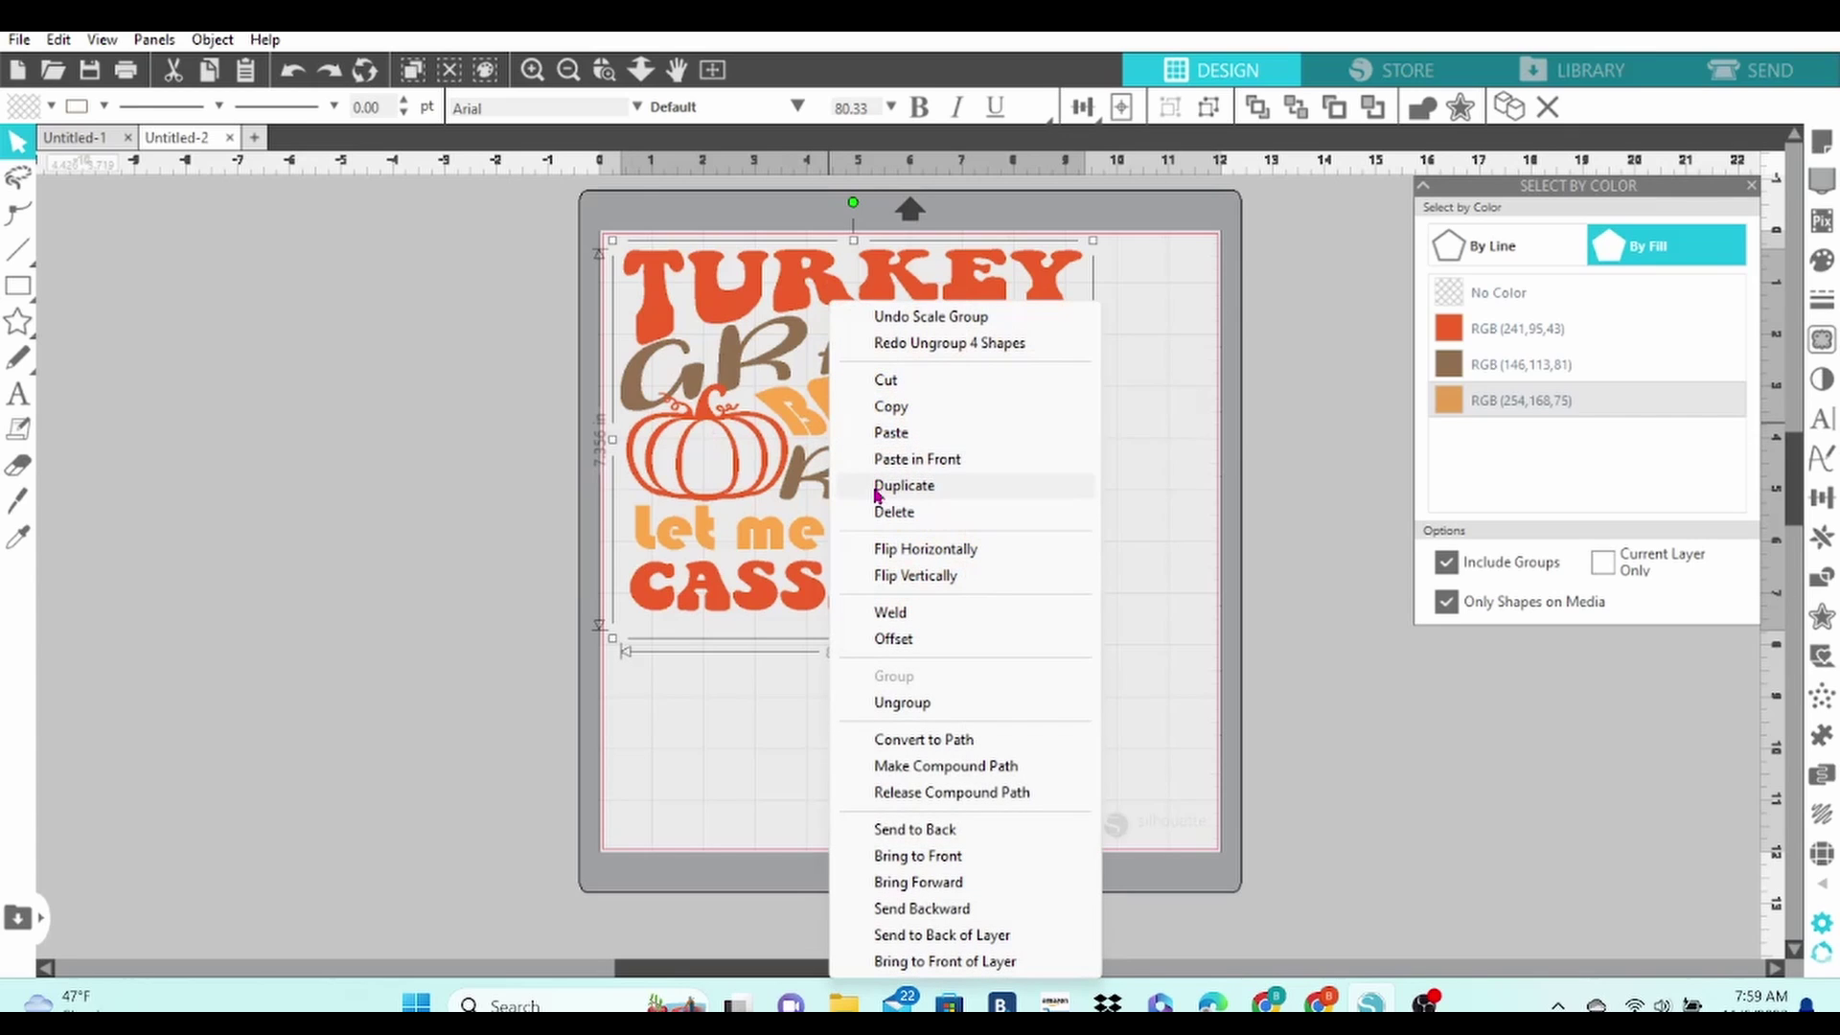
{"action": "left_click", "coordinate": [882, 556]}
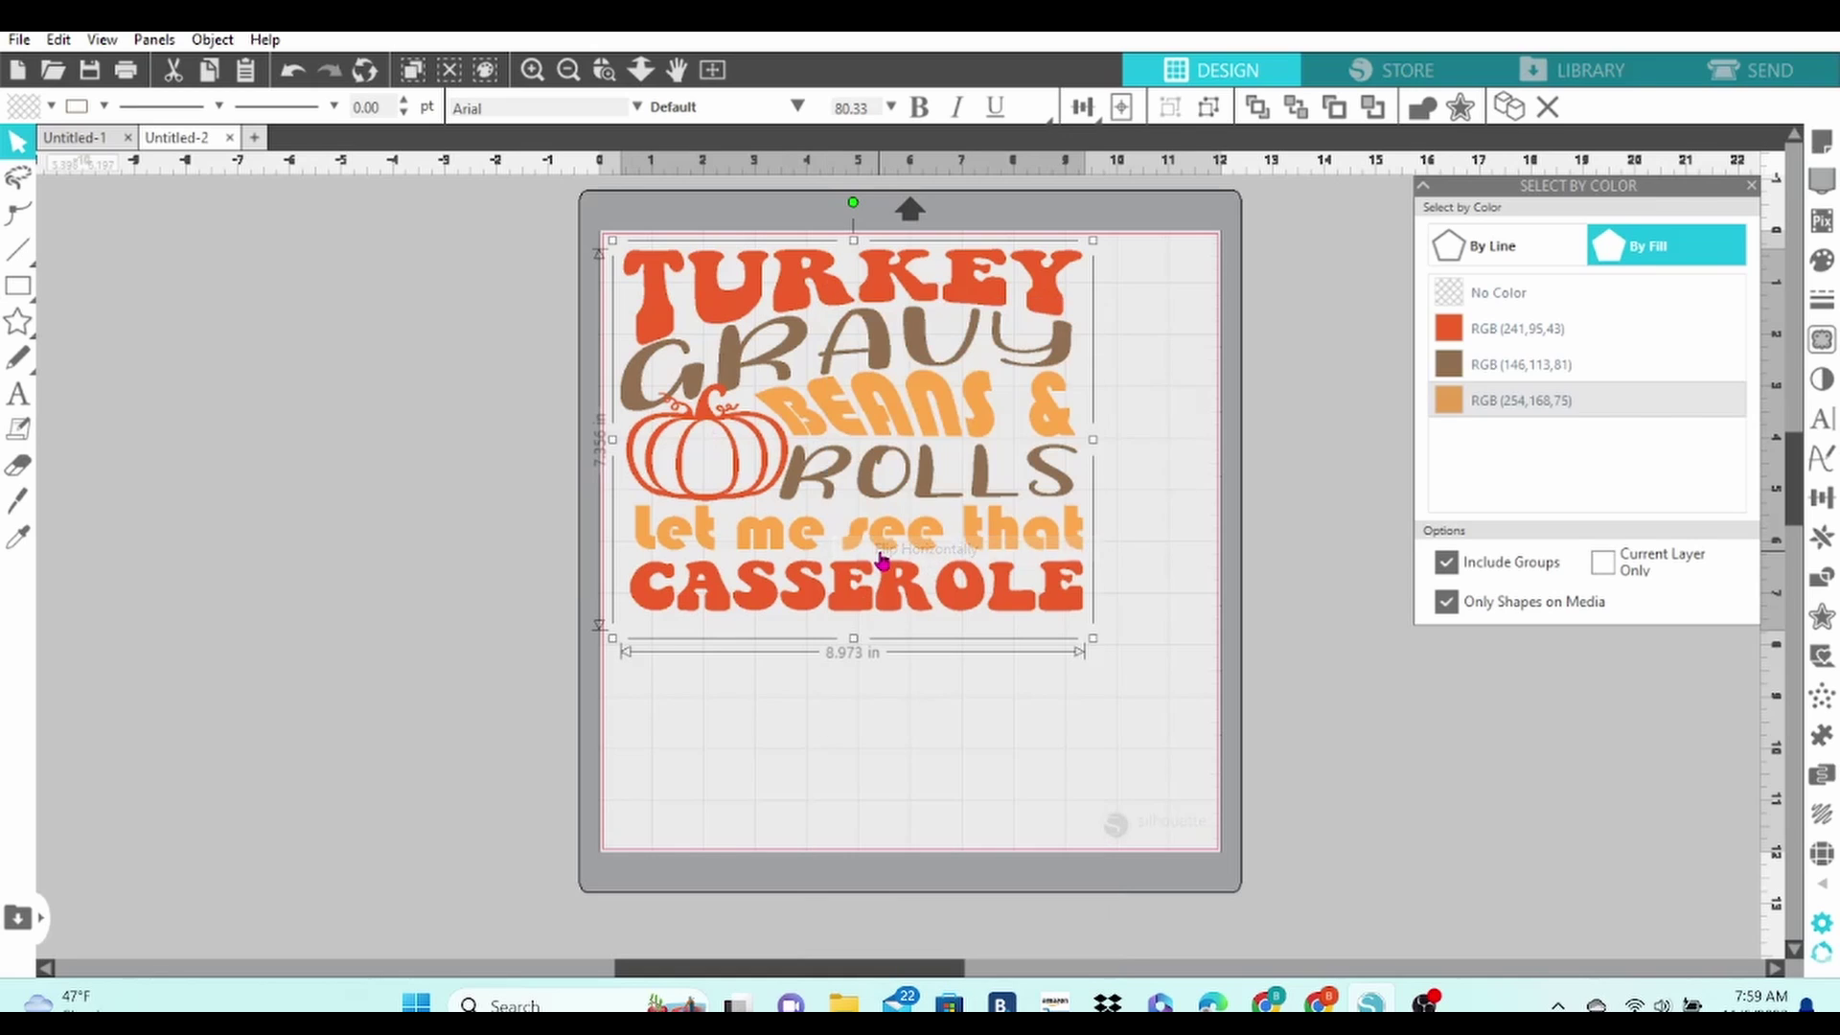
Ungroup the mirrored design into its color groups and move the brown and light orange text off the left side of the mat
{"action": "right_click", "coordinate": [883, 561]}
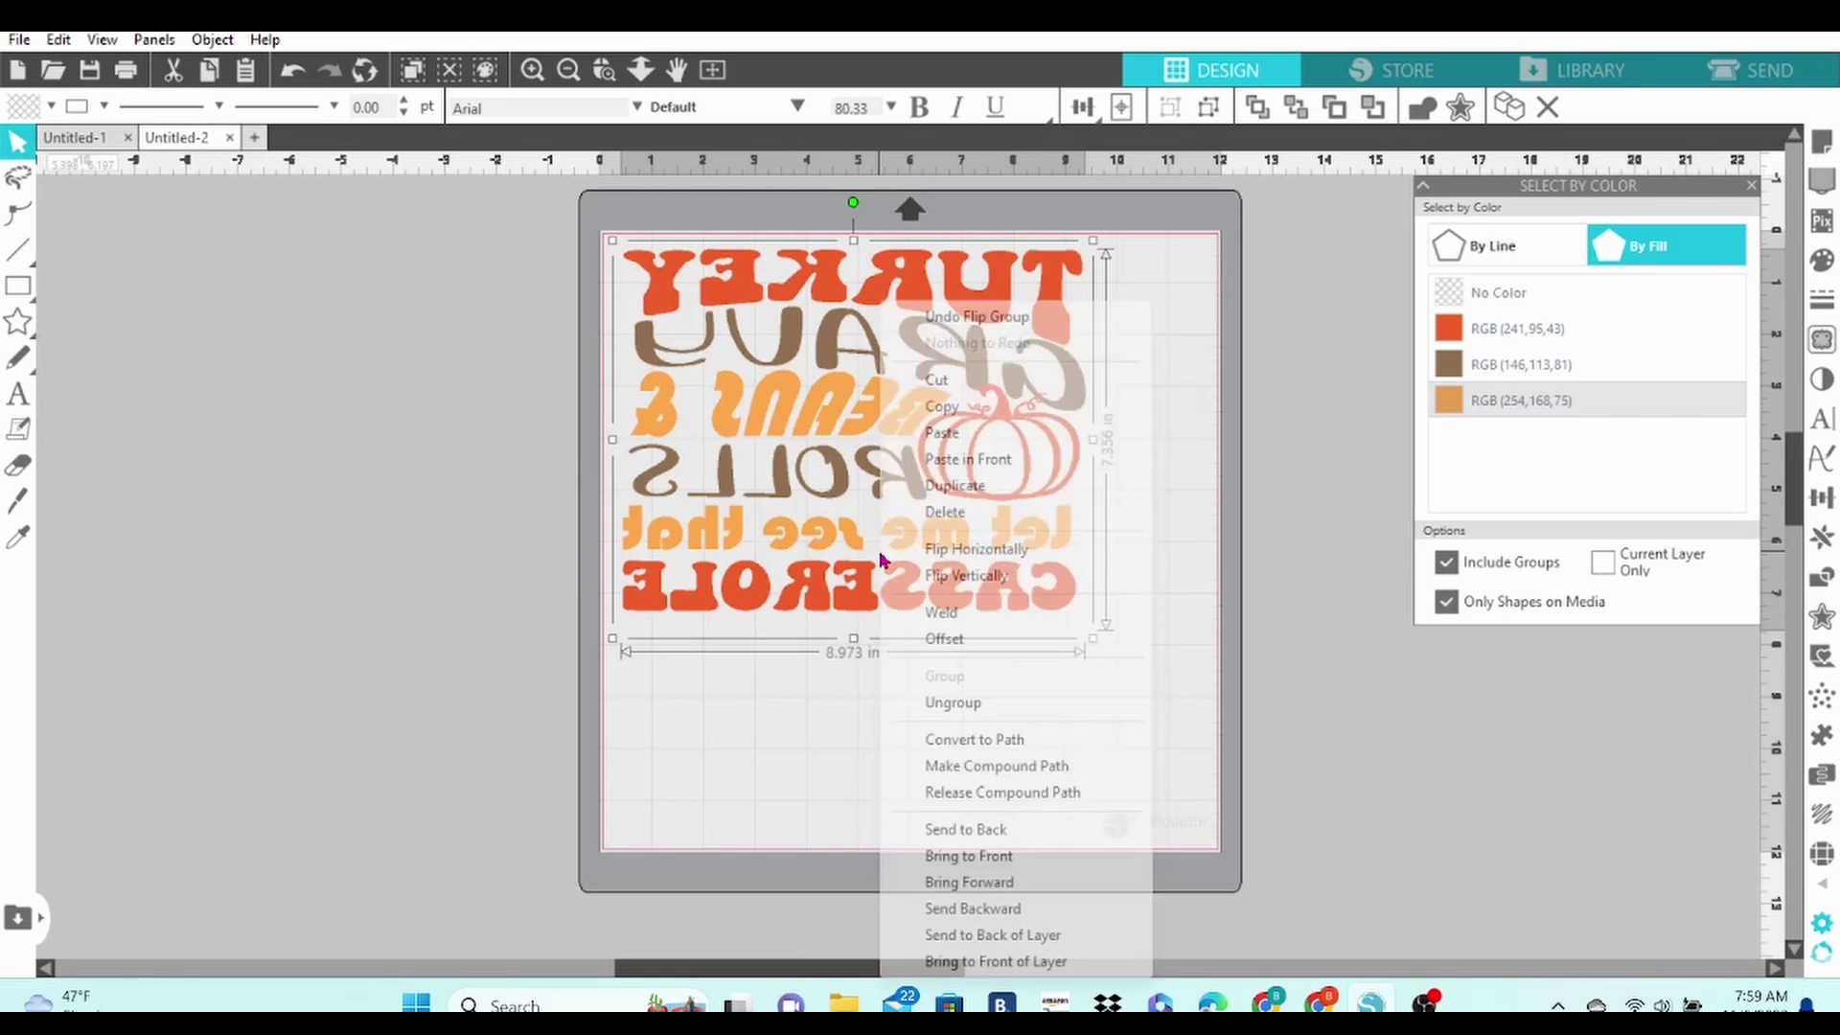
{"action": "left_click", "coordinate": [952, 703]}
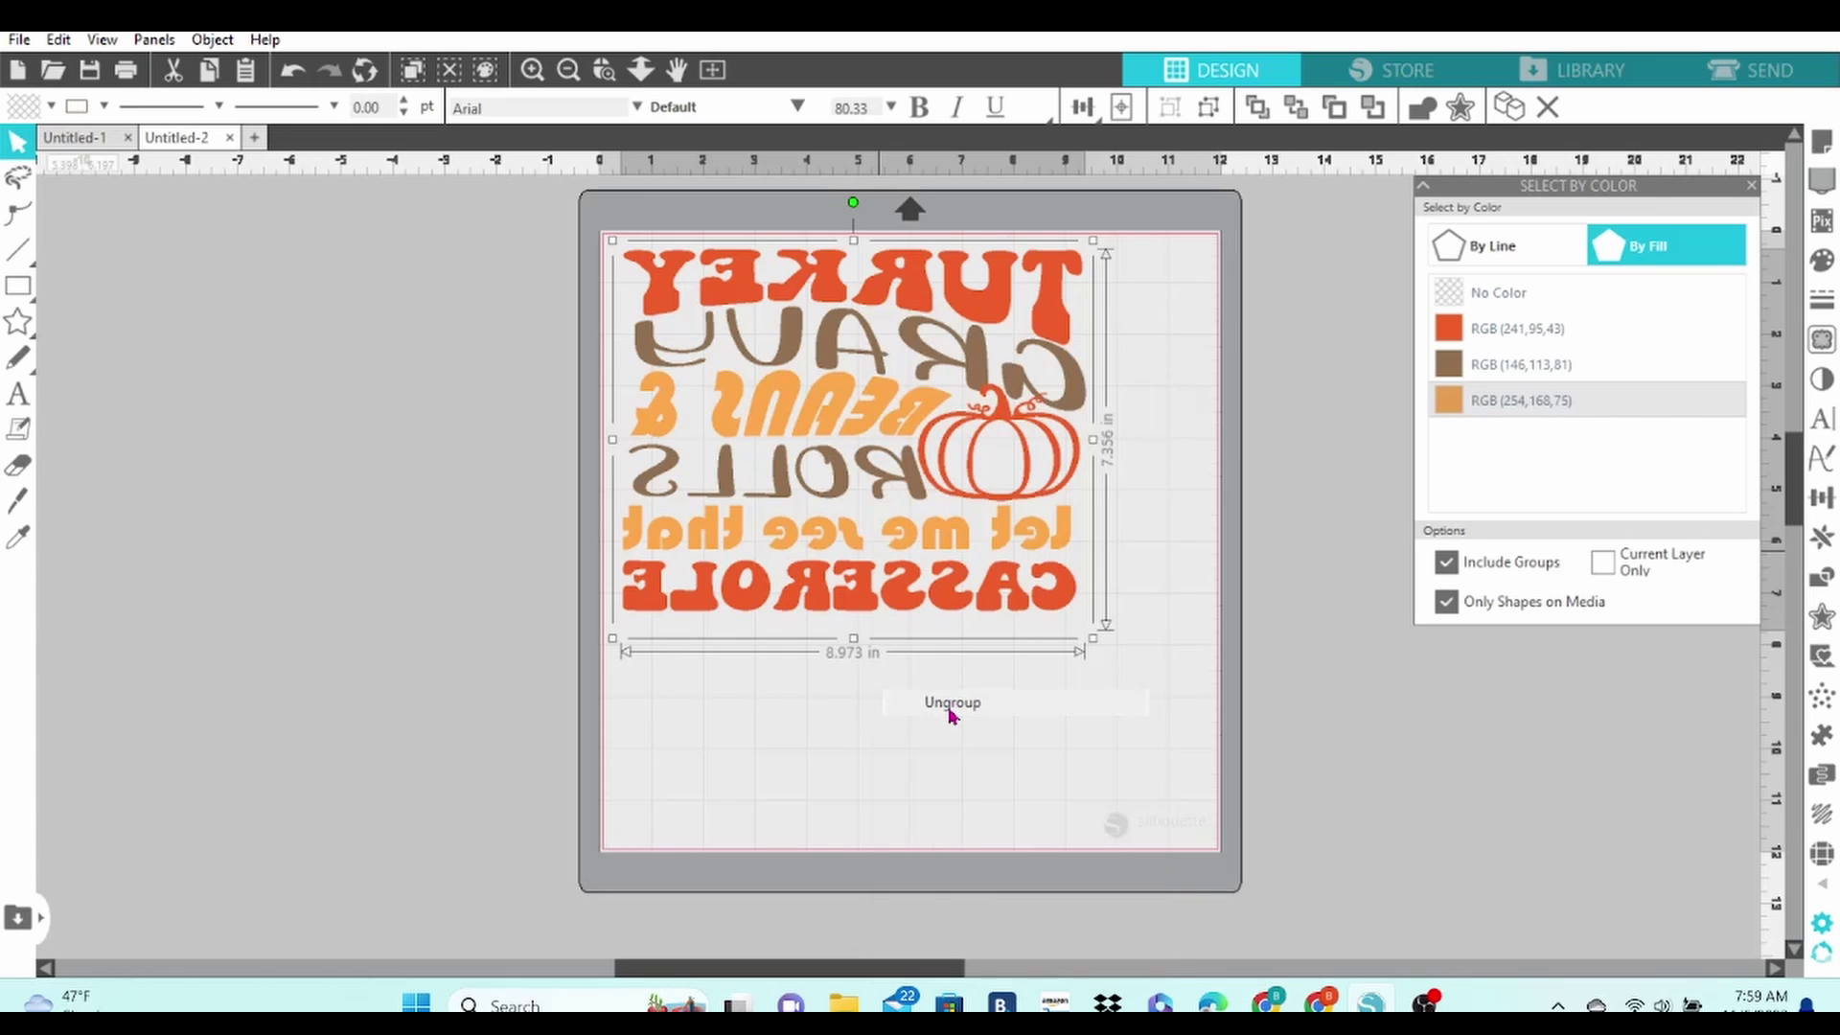
{"action": "left_click", "coordinate": [952, 717]}
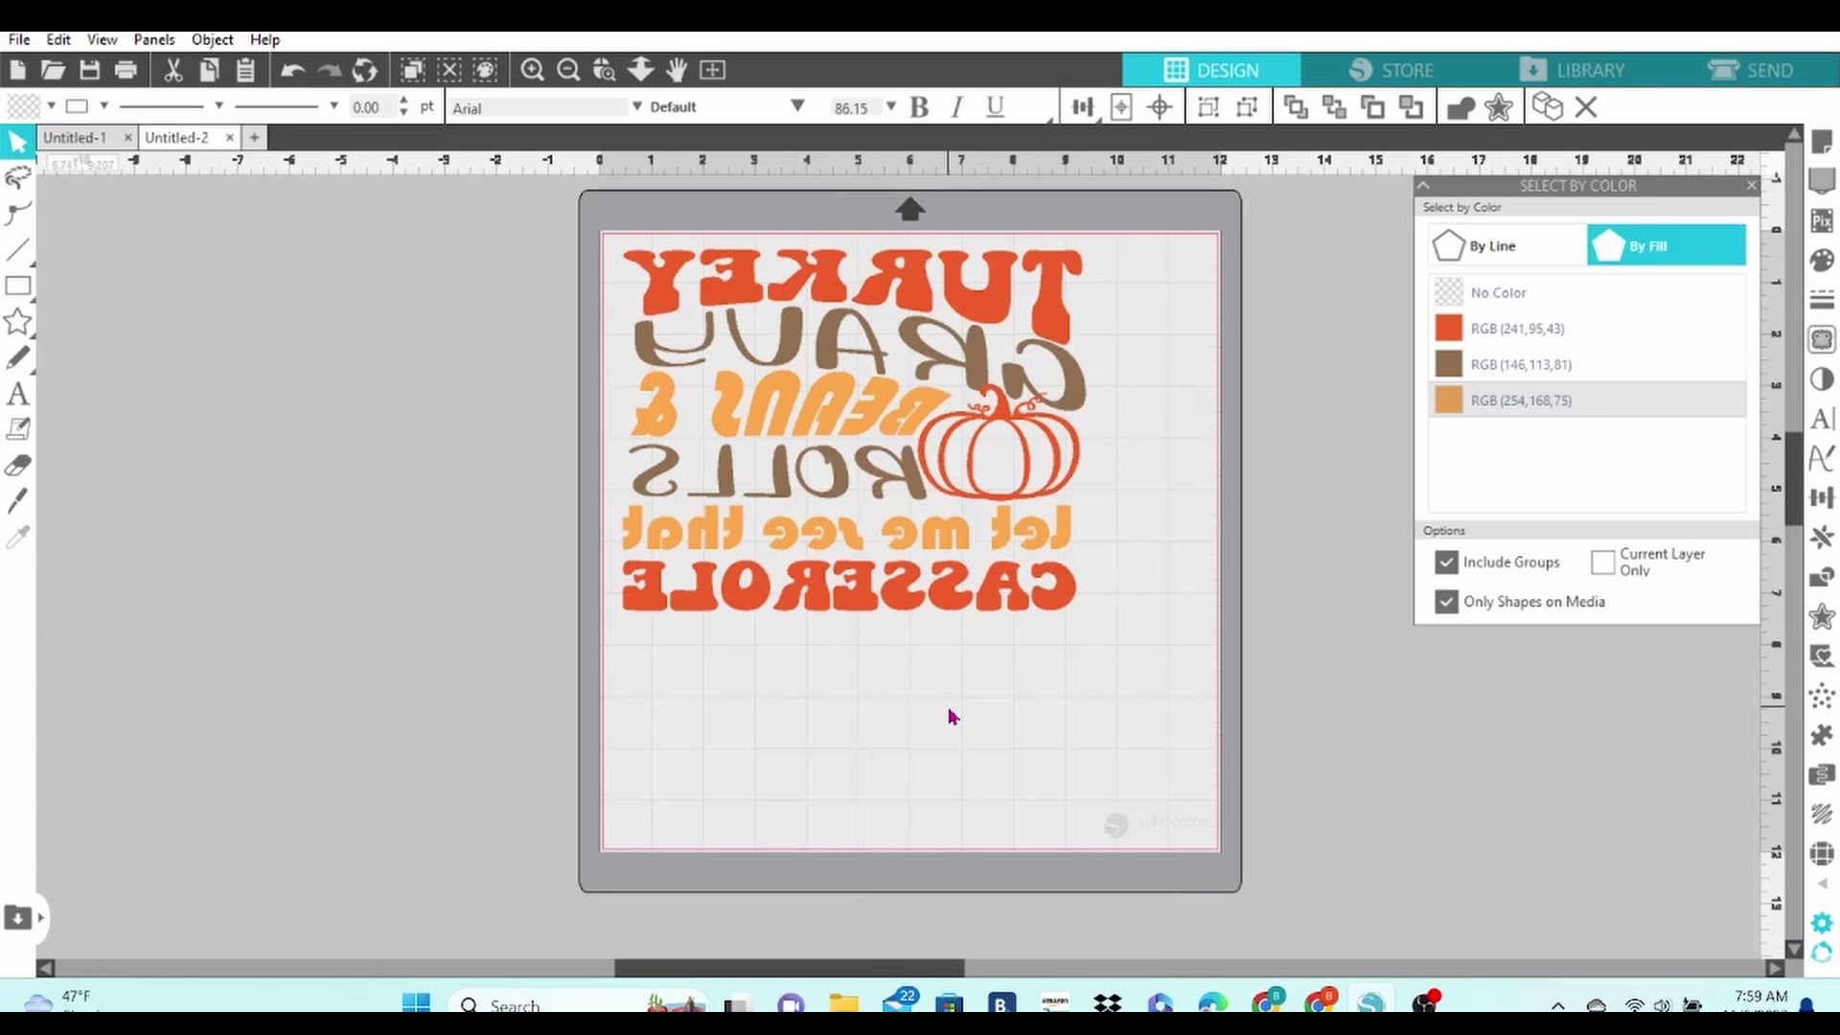
{"action": "left_click_drag", "start_coordinate": [933, 367], "coordinate": [374, 295]}
{"action": "left_click_drag", "start_coordinate": [731, 410], "coordinate": [183, 519]}
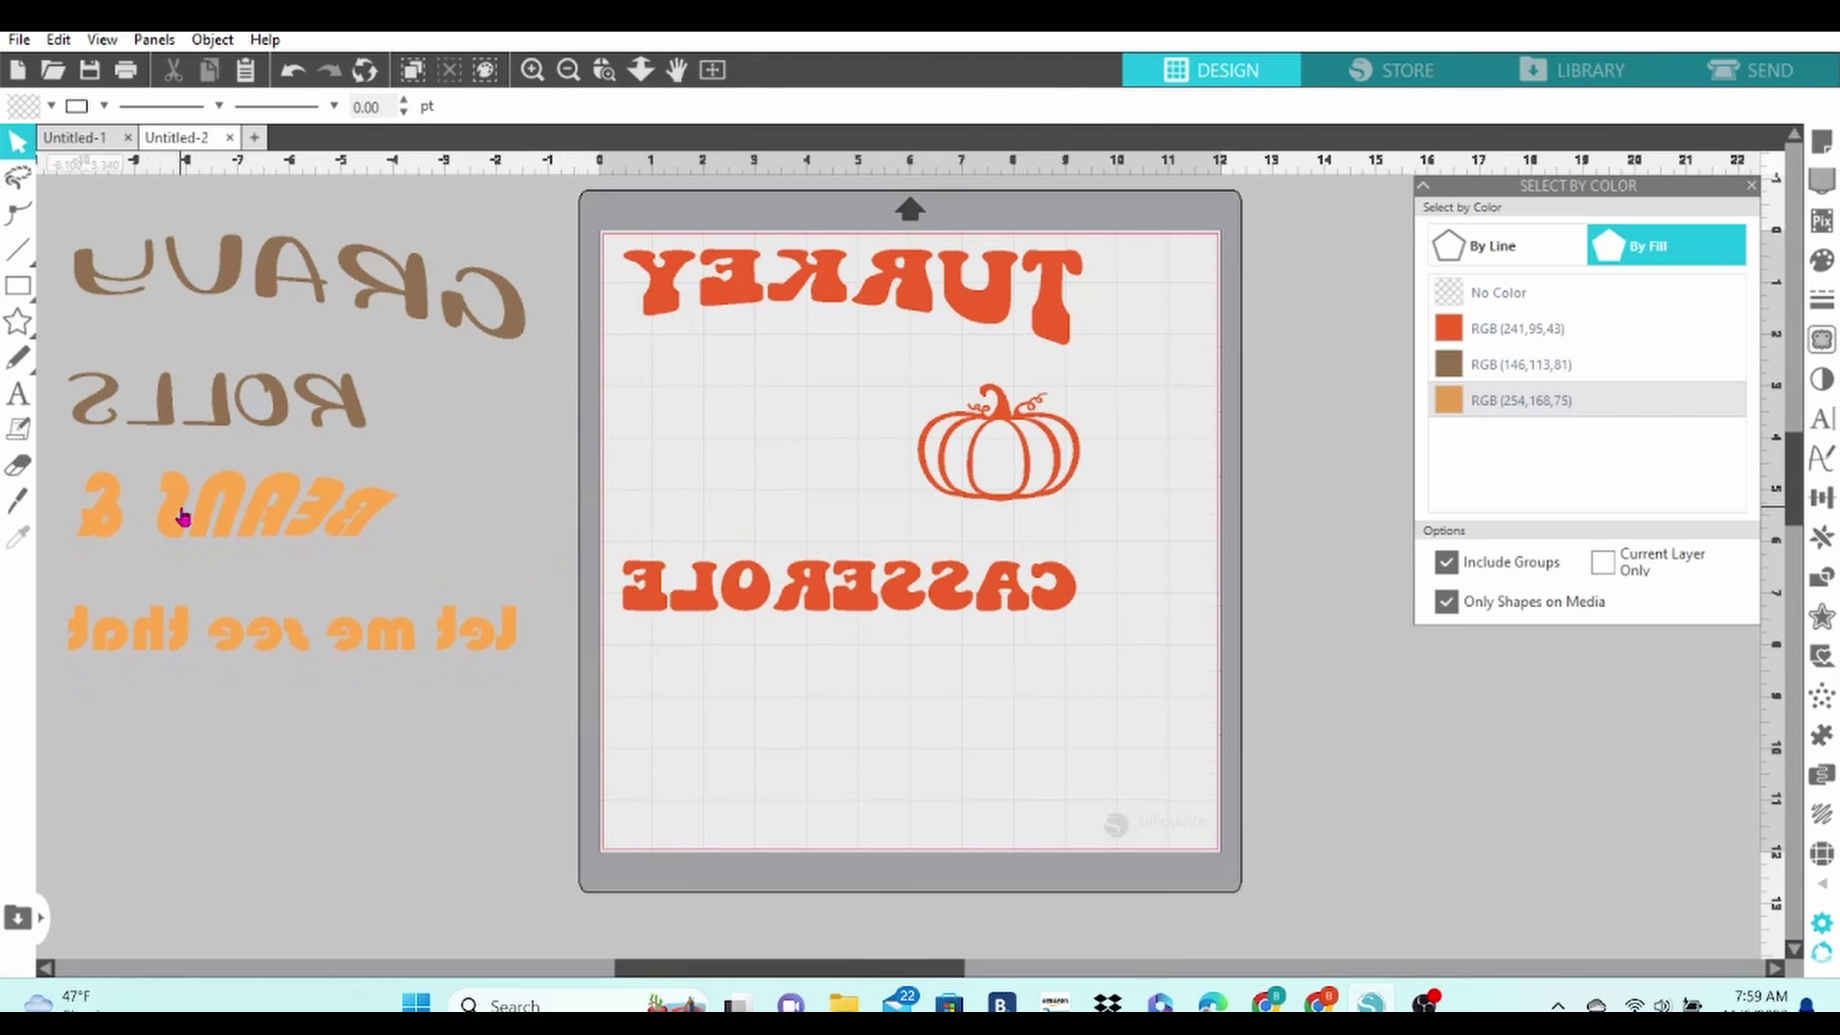
Go to the cut settings and set the Carriage 1 material to "Heat Transfer, Smooth"
{"action": "left_click", "coordinate": [1725, 71]}
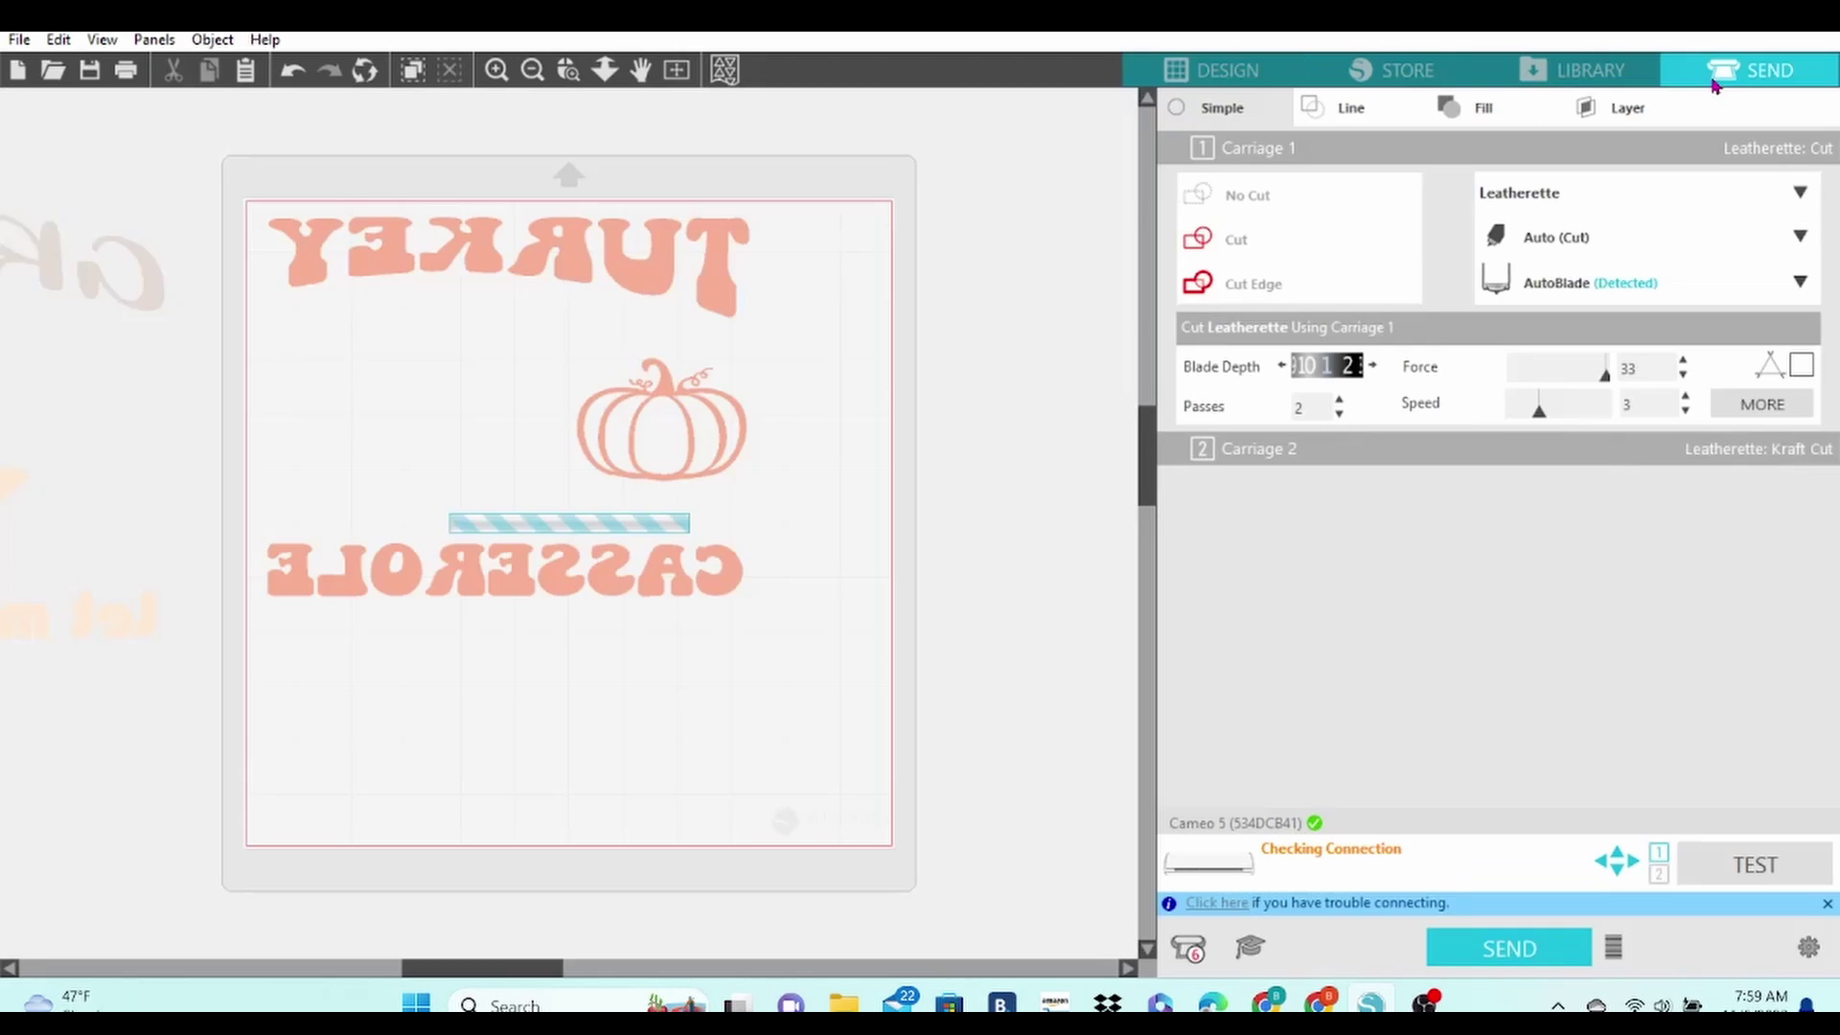
{"action": "left_click", "coordinate": [1814, 200]}
{"action": "left_click_drag", "start_coordinate": [1810, 307], "coordinate": [1810, 432]}
{"action": "left_click", "coordinate": [1578, 571]}
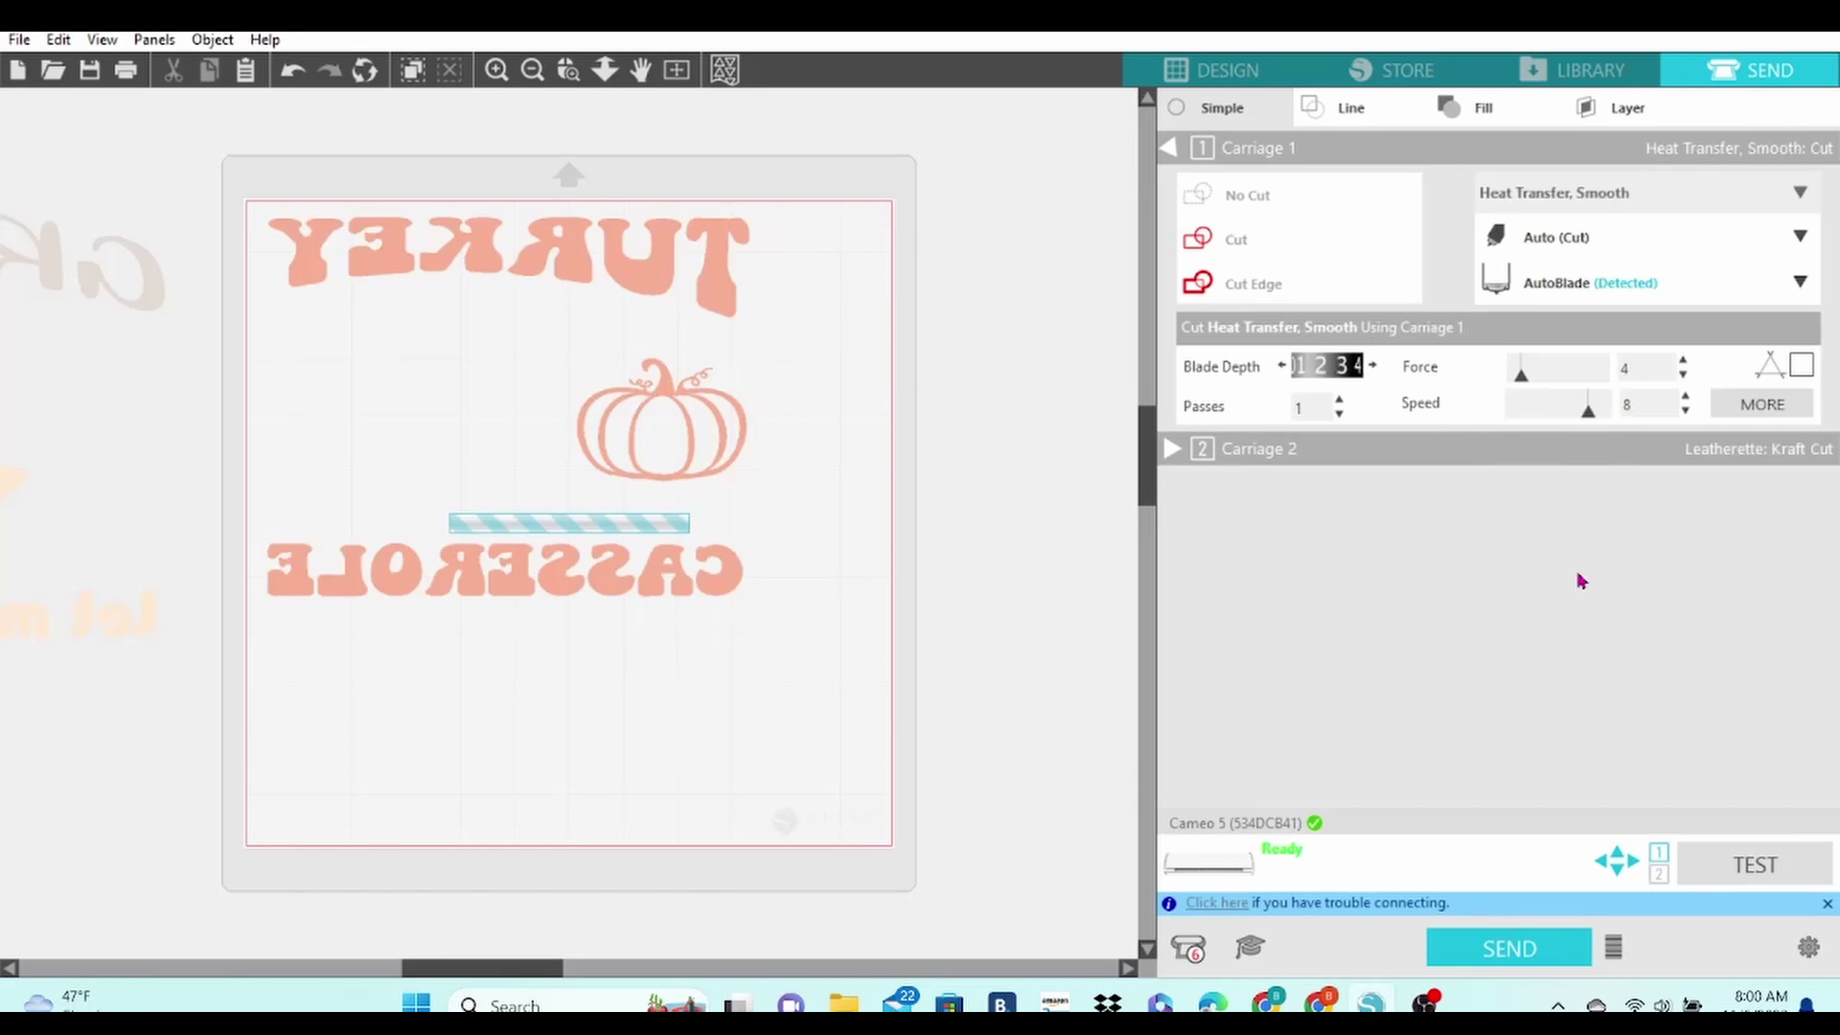